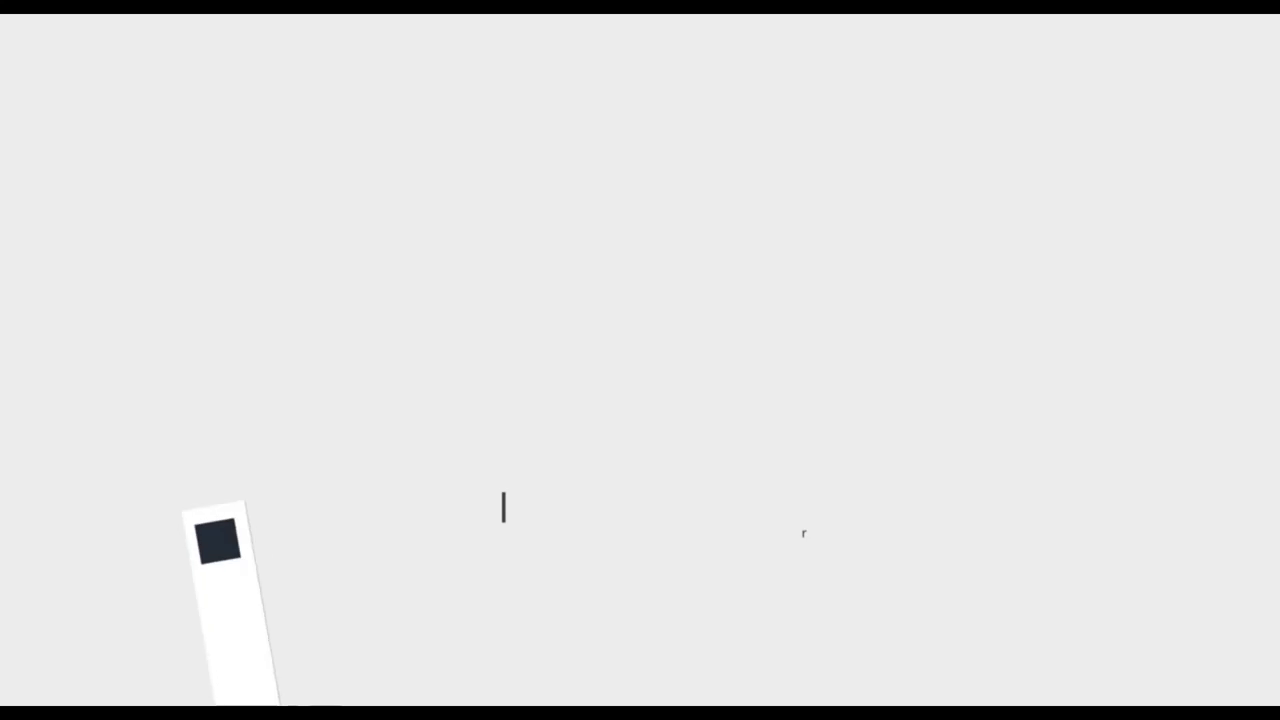
# Open the portrait photo and enlarge and reposition it on the canvas
pyautogui.click(158, 38)
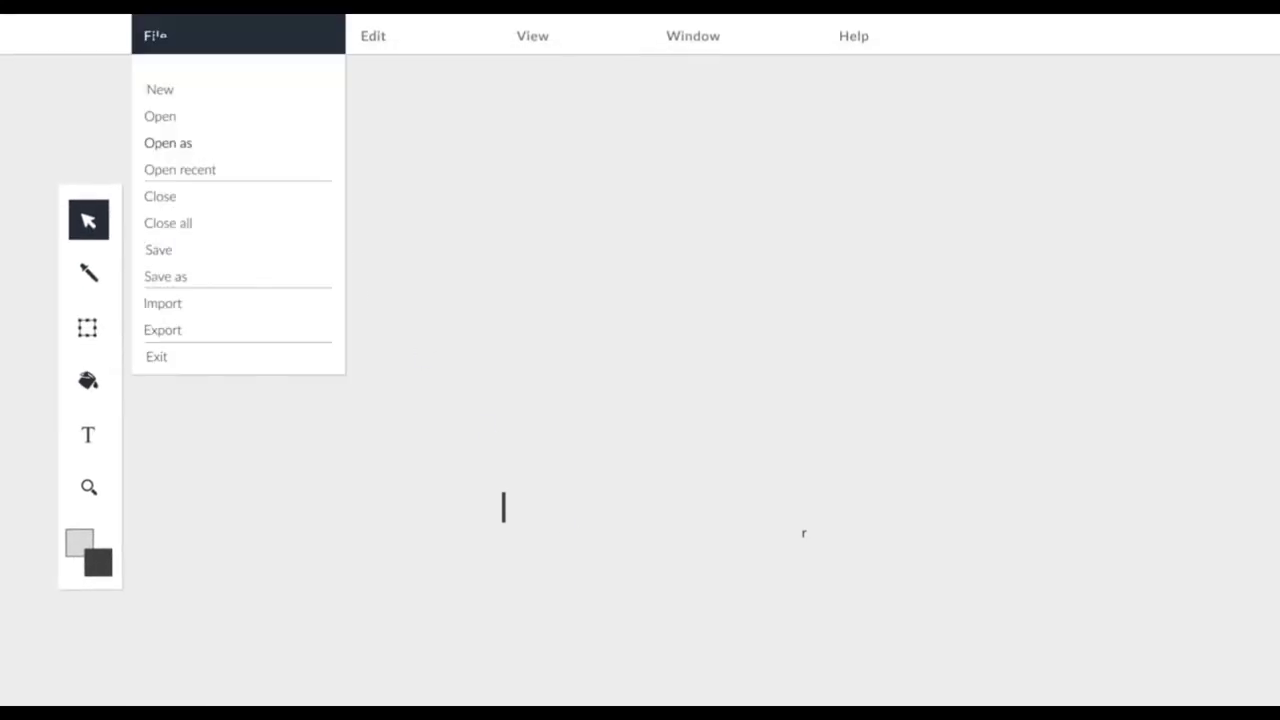
pyautogui.click(157, 117)
pyautogui.click(727, 226)
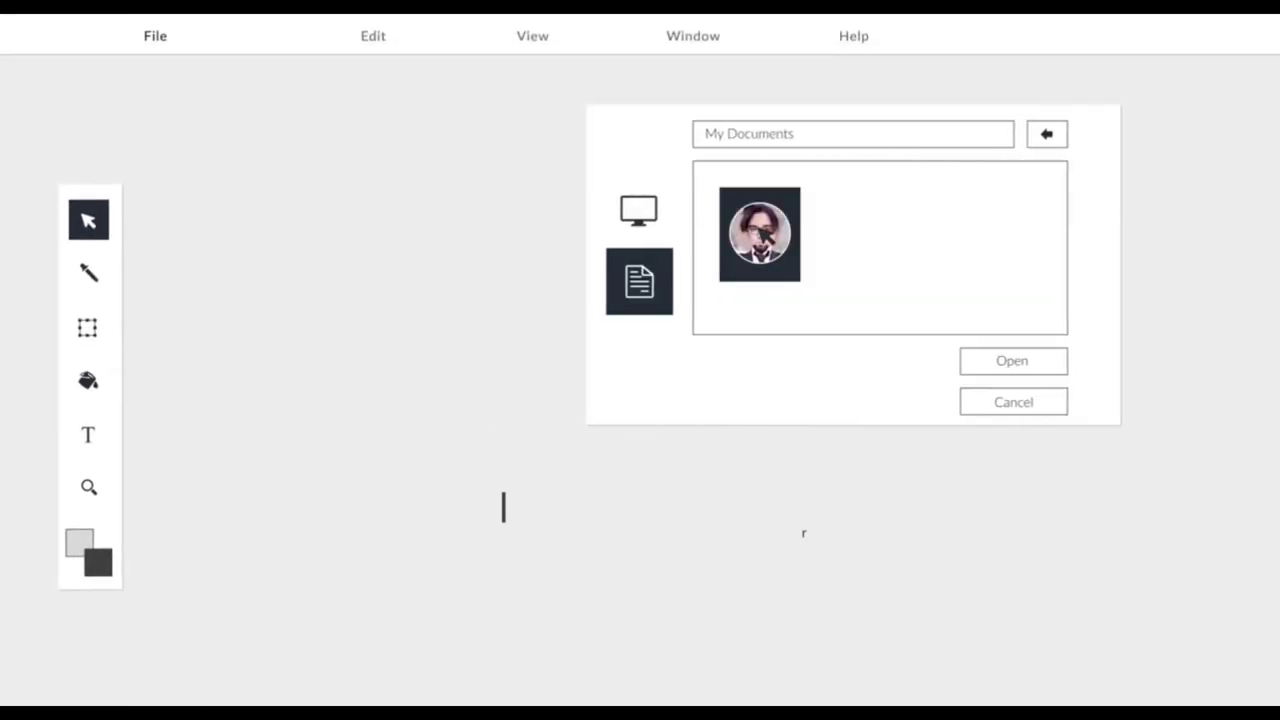
pyautogui.click(1001, 360)
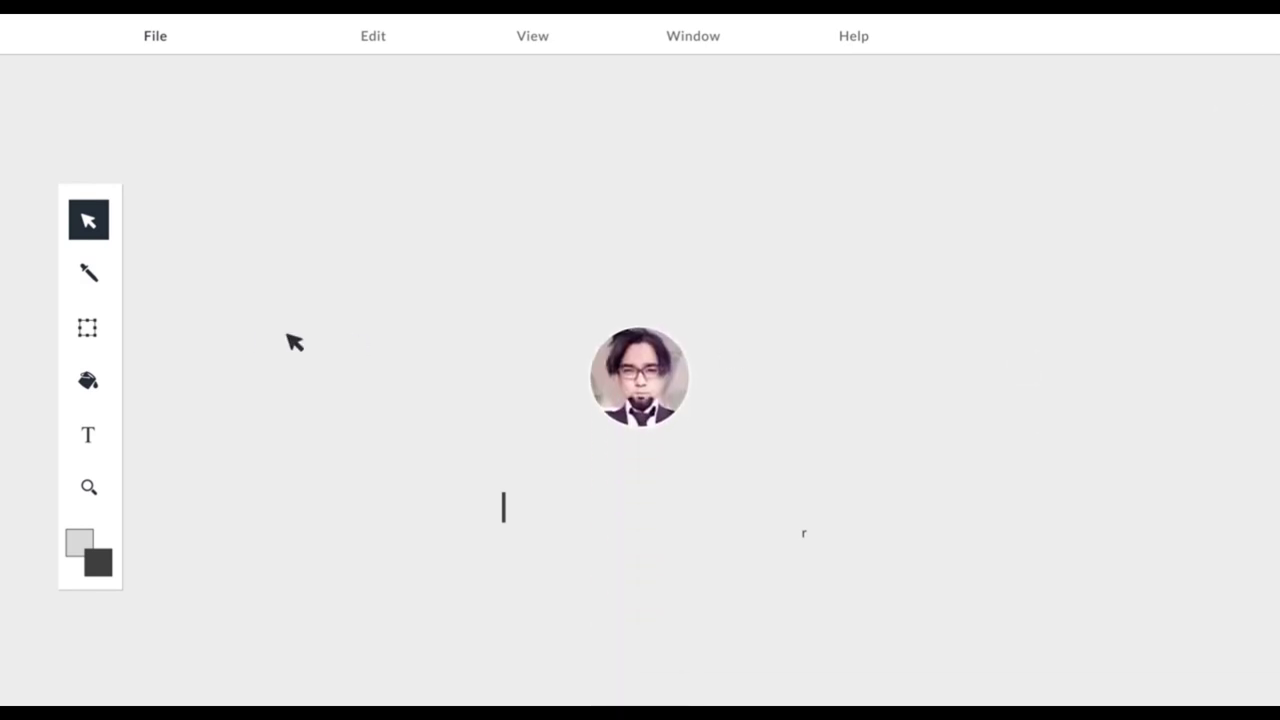
pyautogui.click(88, 327)
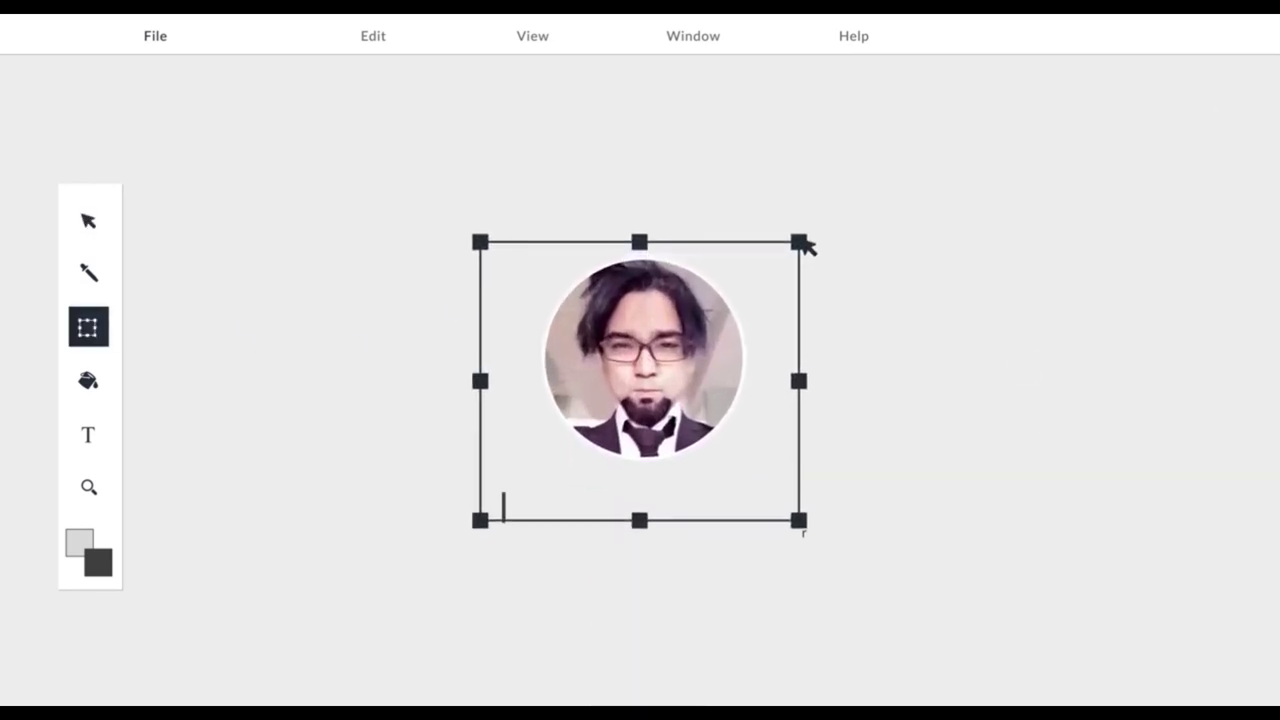
# Add the creator's name and the title 'Graphic Web Designer, Video Editor and Photographer' below the portrait
pyautogui.press('t')
pyautogui.click(497, 505)
pyautogui.write('SHAHRUKH ZAHOOR')
pyautogui.press('Return')
pyautogui.write('Graphic Web Designer, Video')
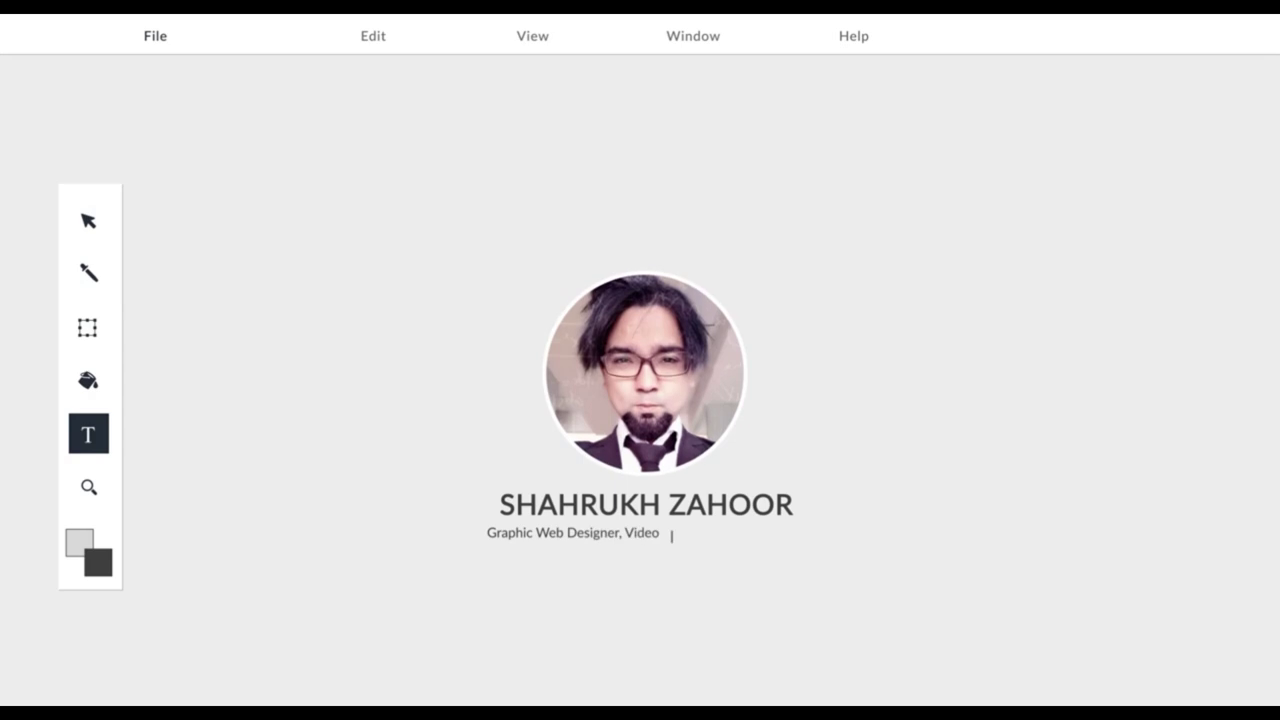
pyautogui.write(' Editor and Photographer')
# Fill the background dark grey, turn the name and title white, and save the card
pyautogui.click(100, 388)
pyautogui.click(278, 303)
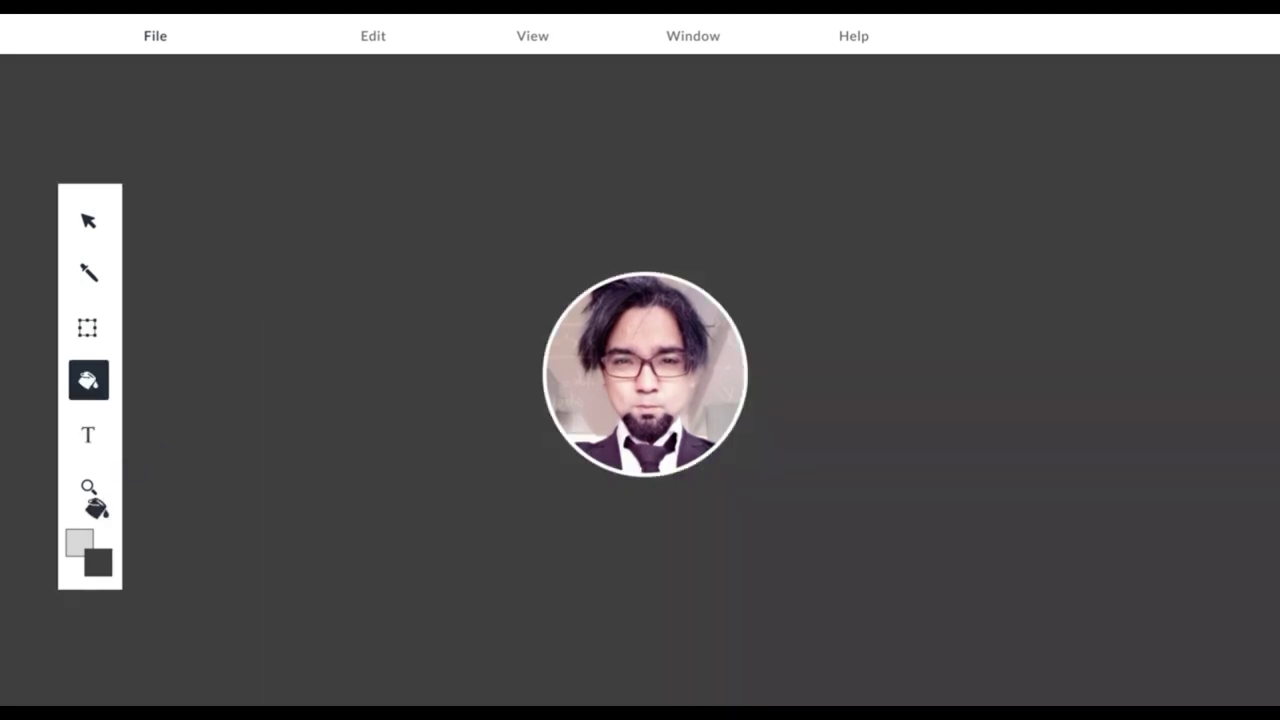
pyautogui.click(626, 514)
pyautogui.click(88, 221)
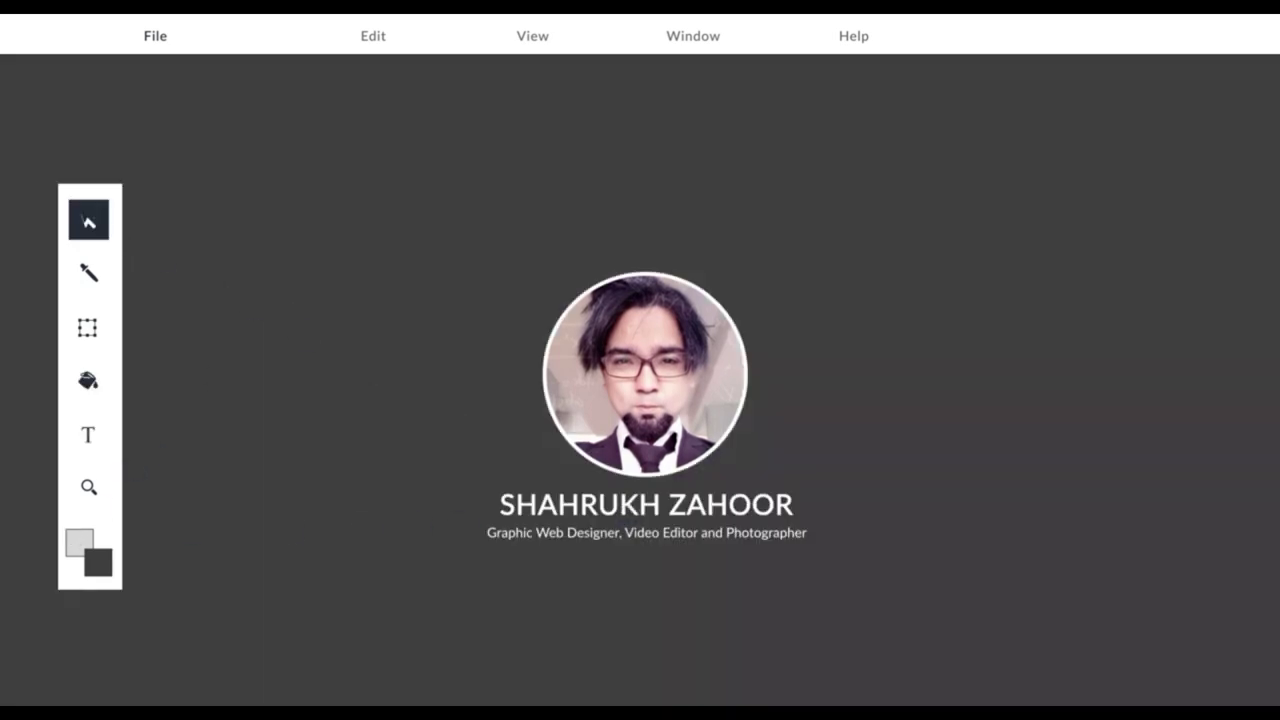
pyautogui.click(155, 35)
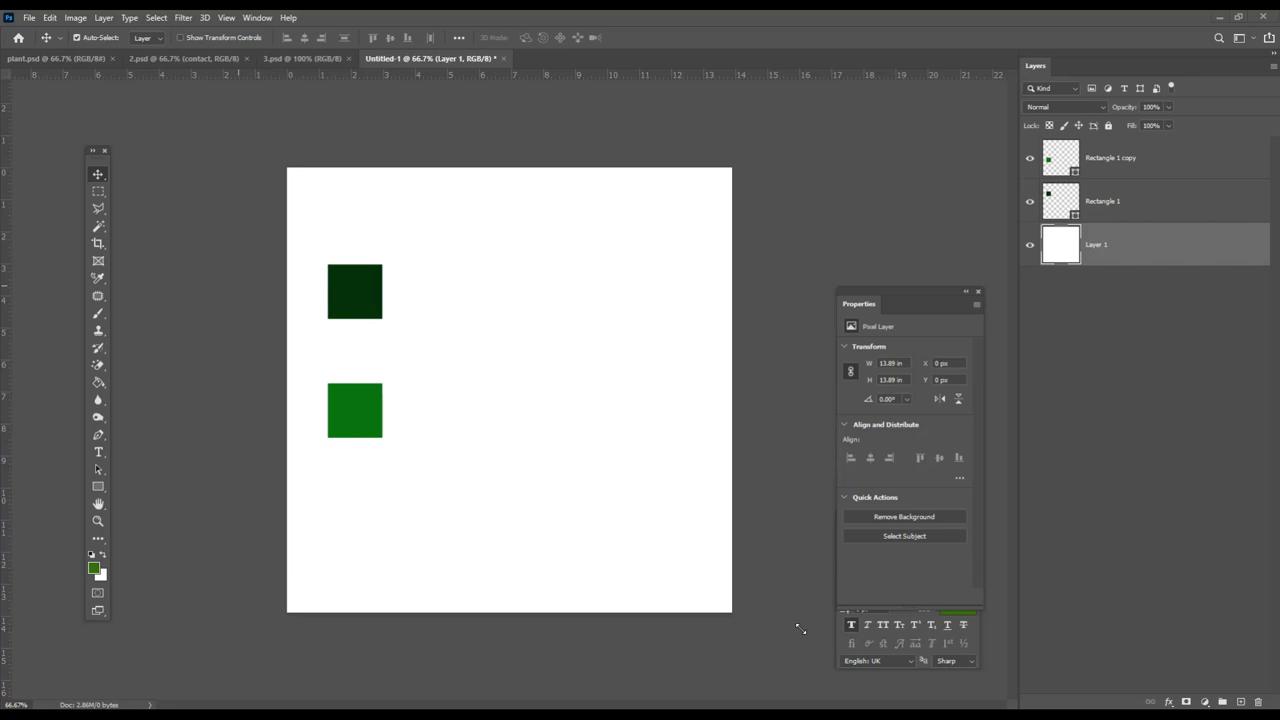
# Open the New document settings and dismiss them without creating a document
pyautogui.click(29, 17)
pyautogui.click(40, 27)
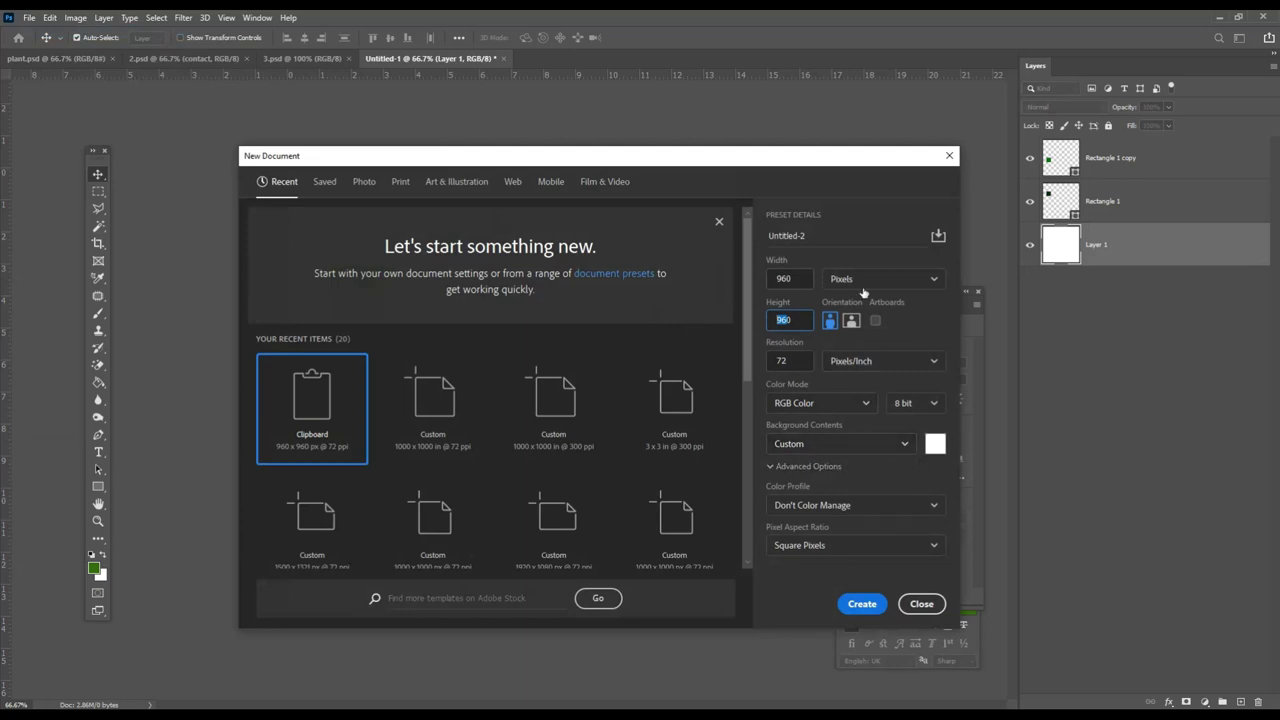
pyautogui.click(921, 604)
# Sample the dark green from Rectangle 1 and fill the white Layer 1 with it
pyautogui.click(353, 282)
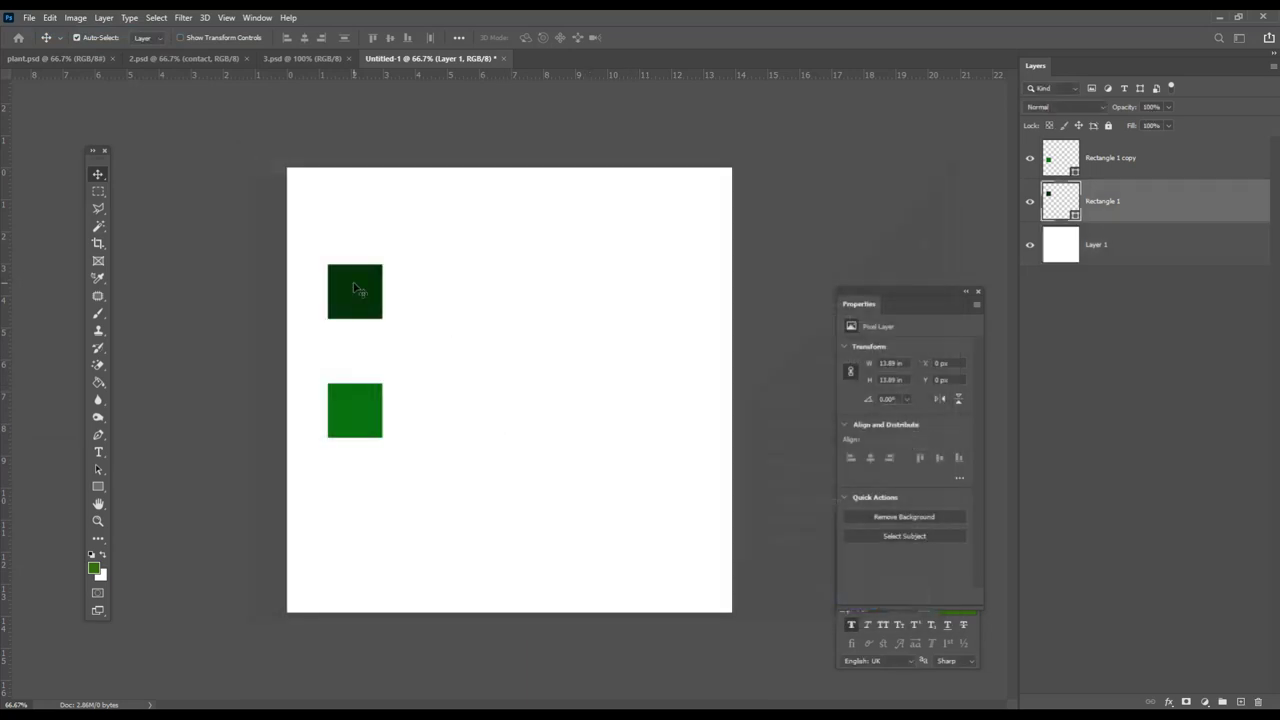
pyautogui.press('i')
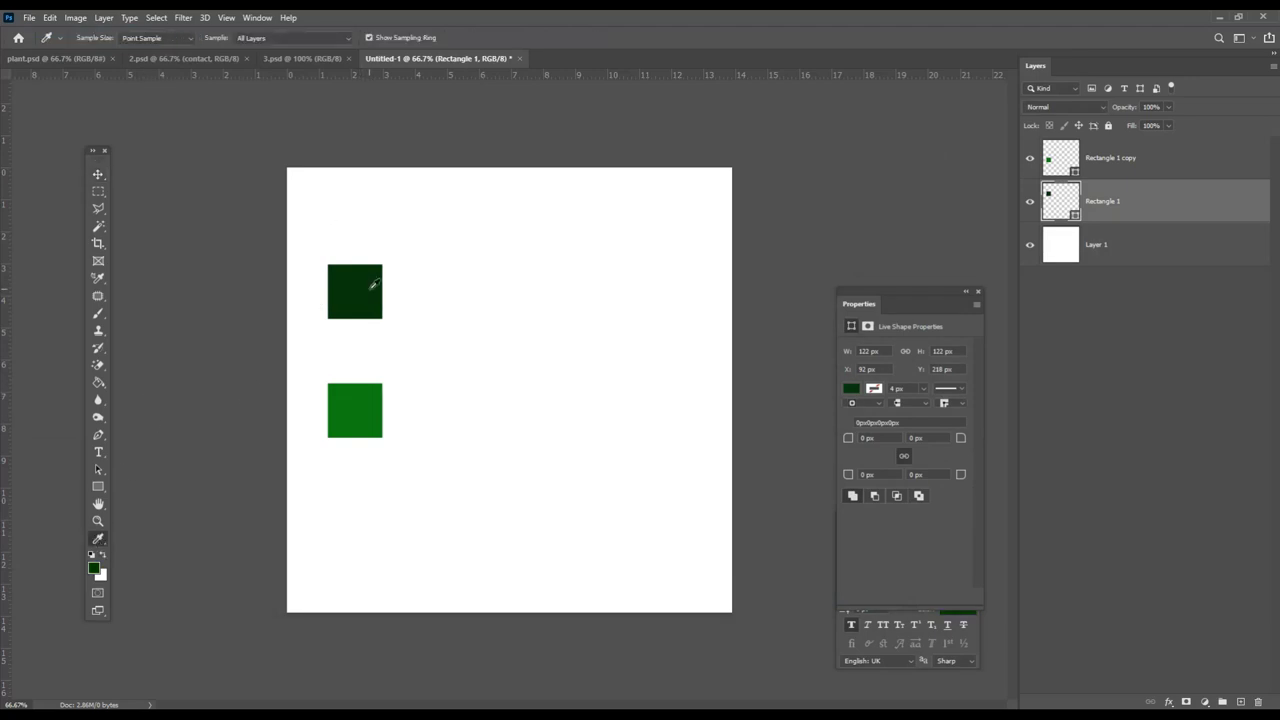
pyautogui.keyDown('ctrl'); pyautogui.click(468, 213); pyautogui.keyUp('ctrl')
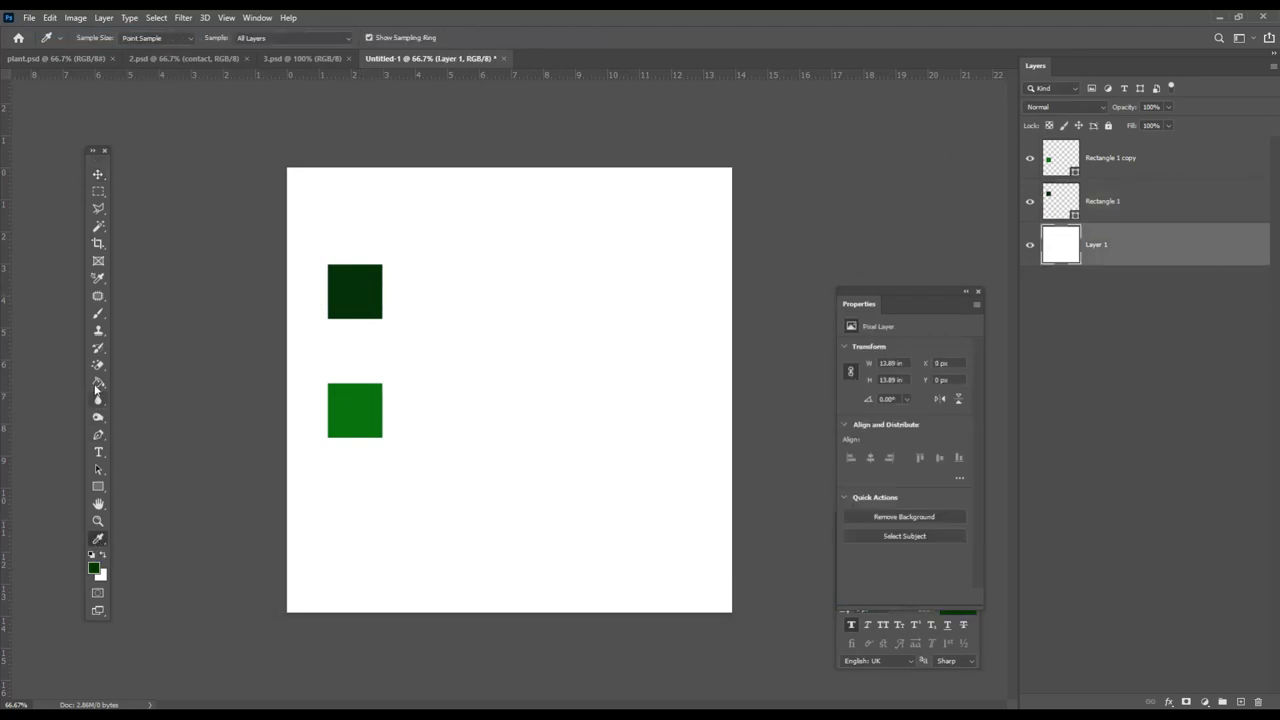
pyautogui.click(97, 387)
pyautogui.click(150, 395)
pyautogui.click(418, 533)
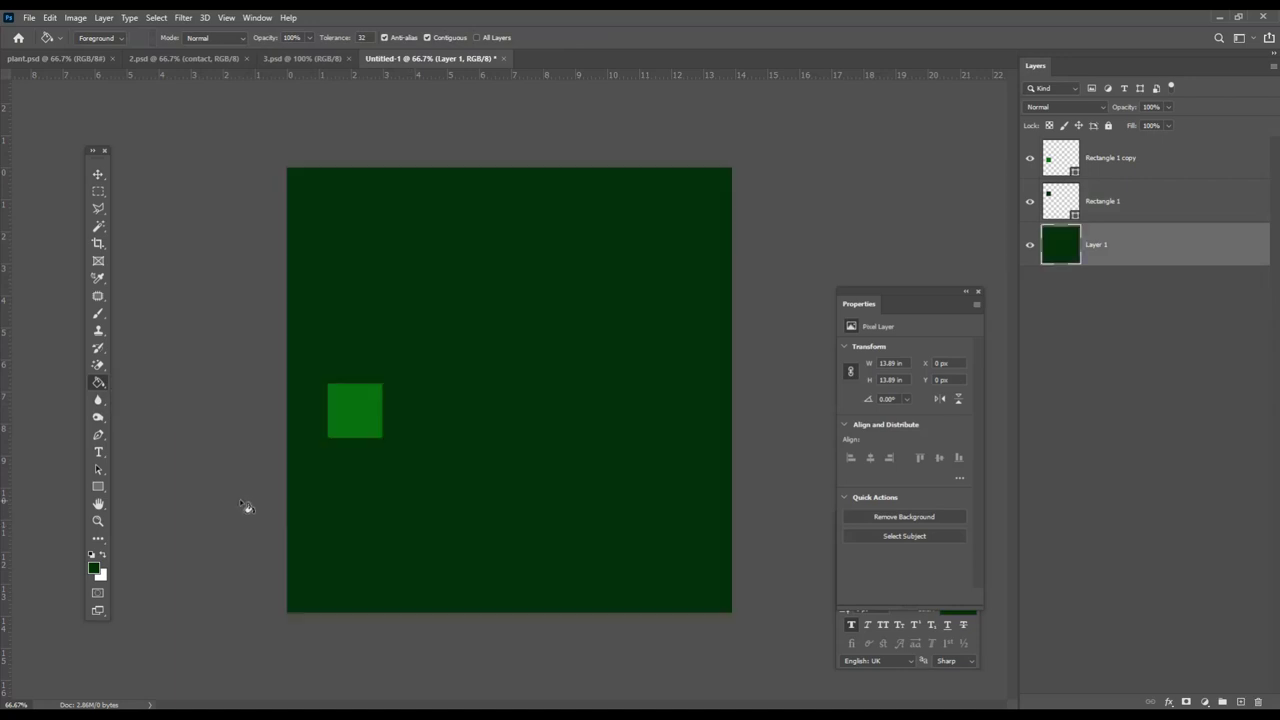
# Delete the dark square's Rectangle 1 layer
pyautogui.press('v')
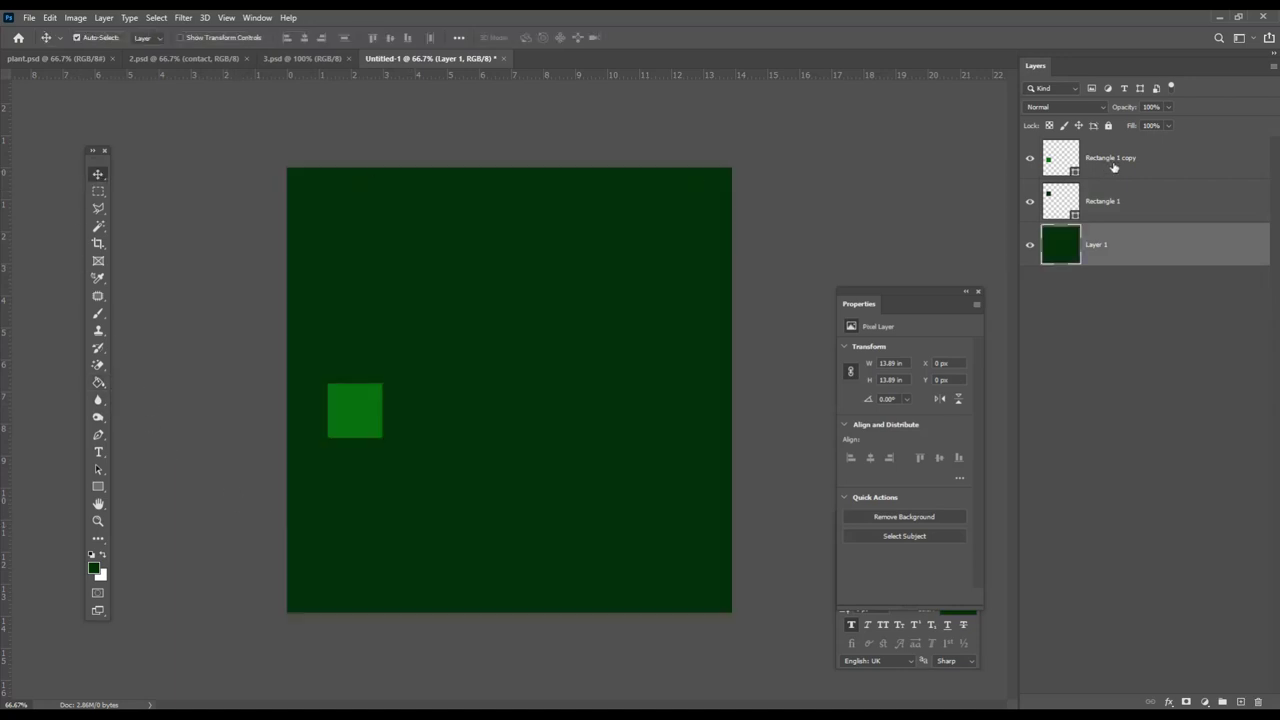
pyautogui.click(1114, 162)
pyautogui.moveTo(1100, 201); pyautogui.dragTo(1258, 702)
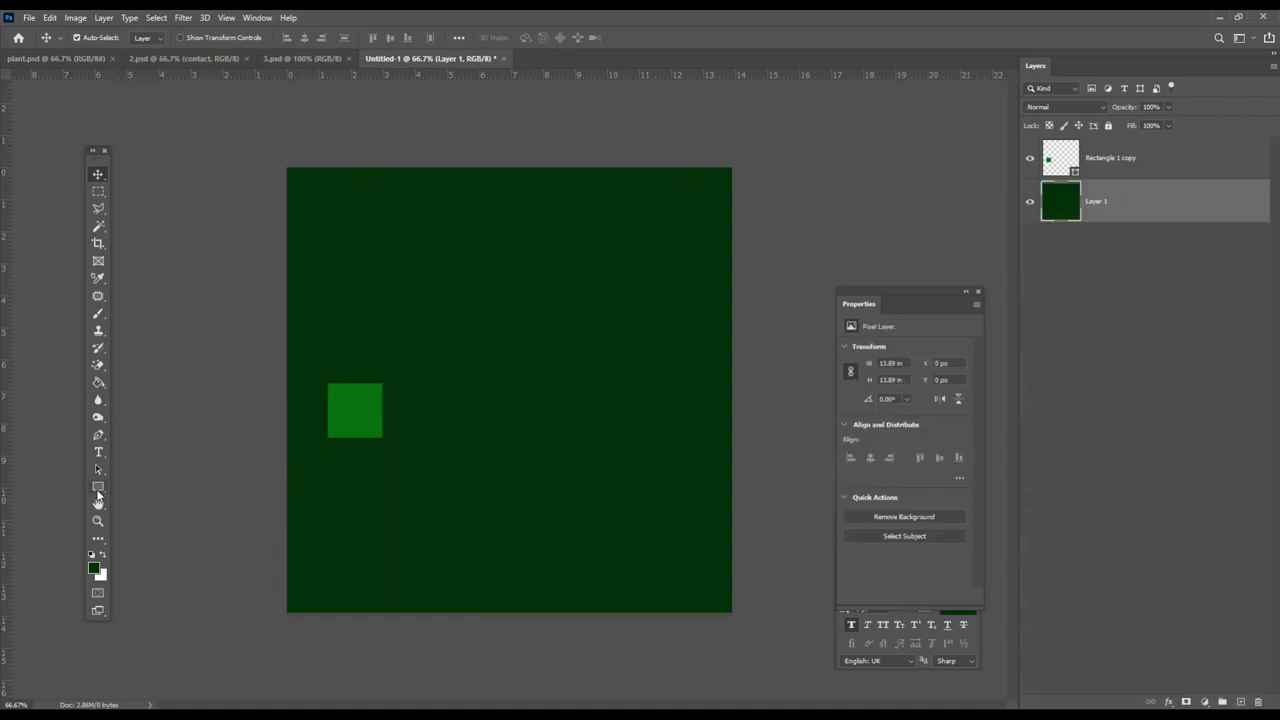
# Set up the Brush with a Soft Round 5000 px preset
pyautogui.click(98, 490)
pyautogui.click(98, 313)
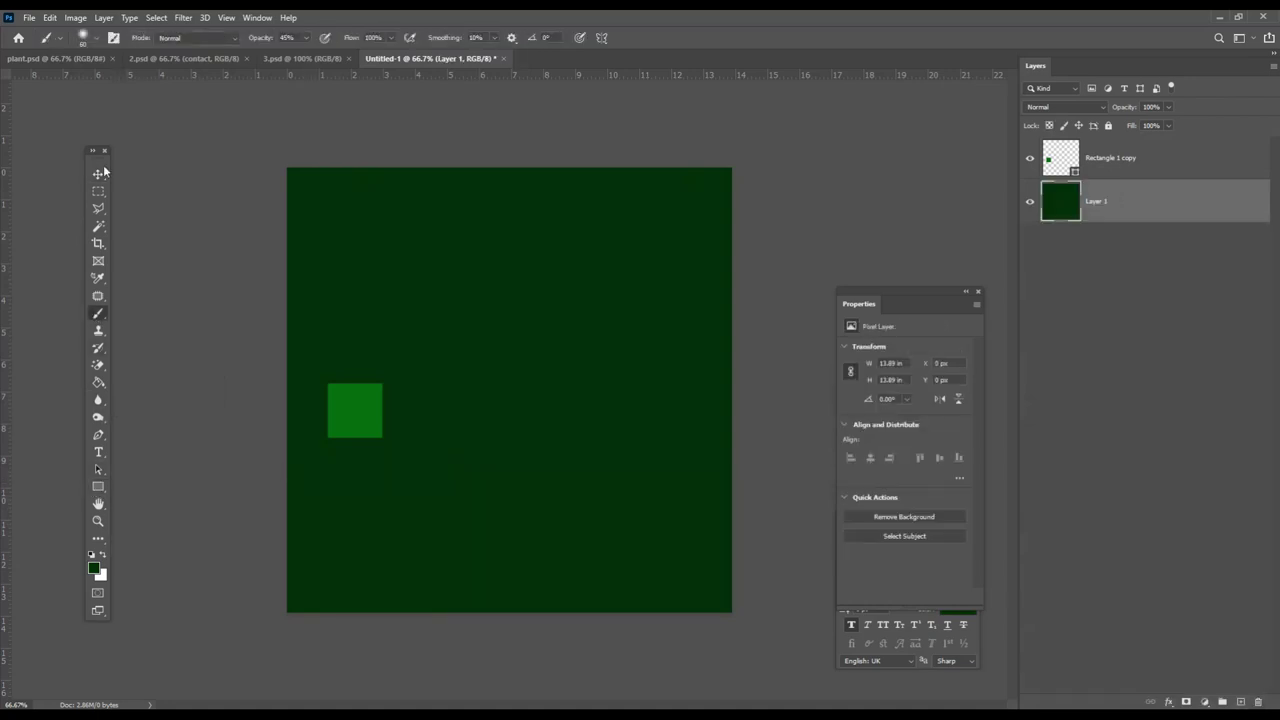
pyautogui.click(97, 40)
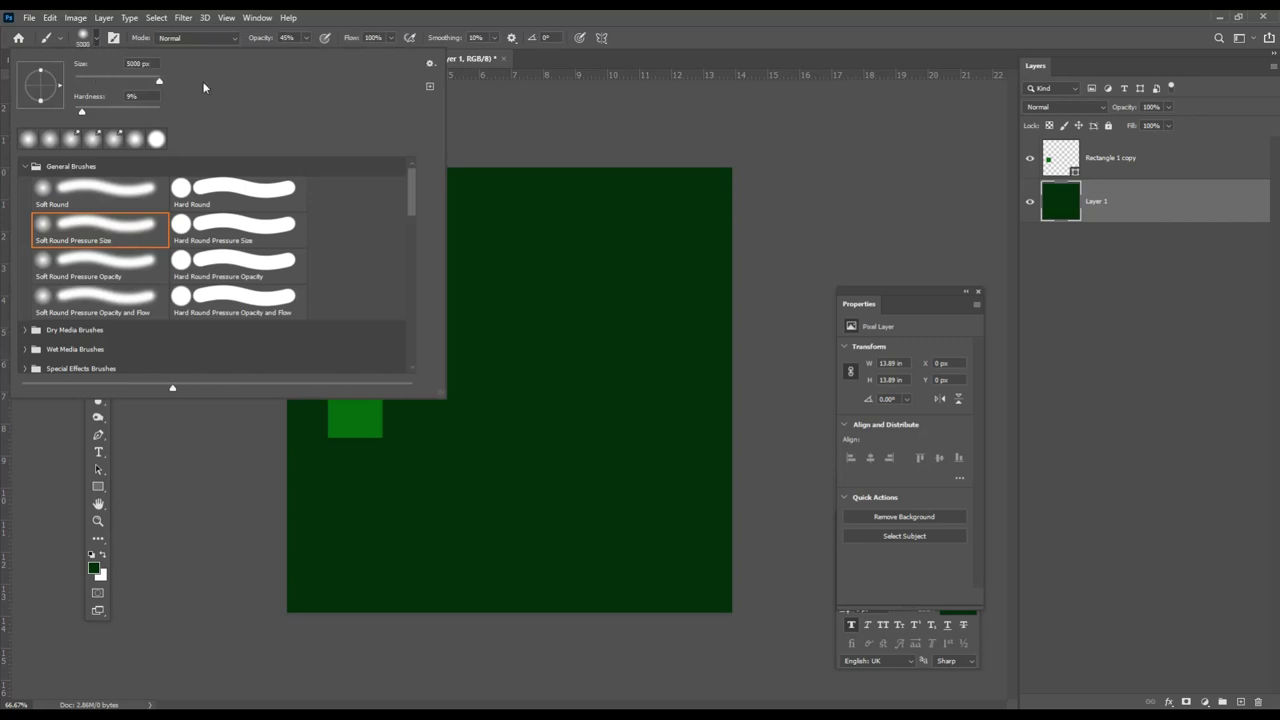
pyautogui.press('Return')
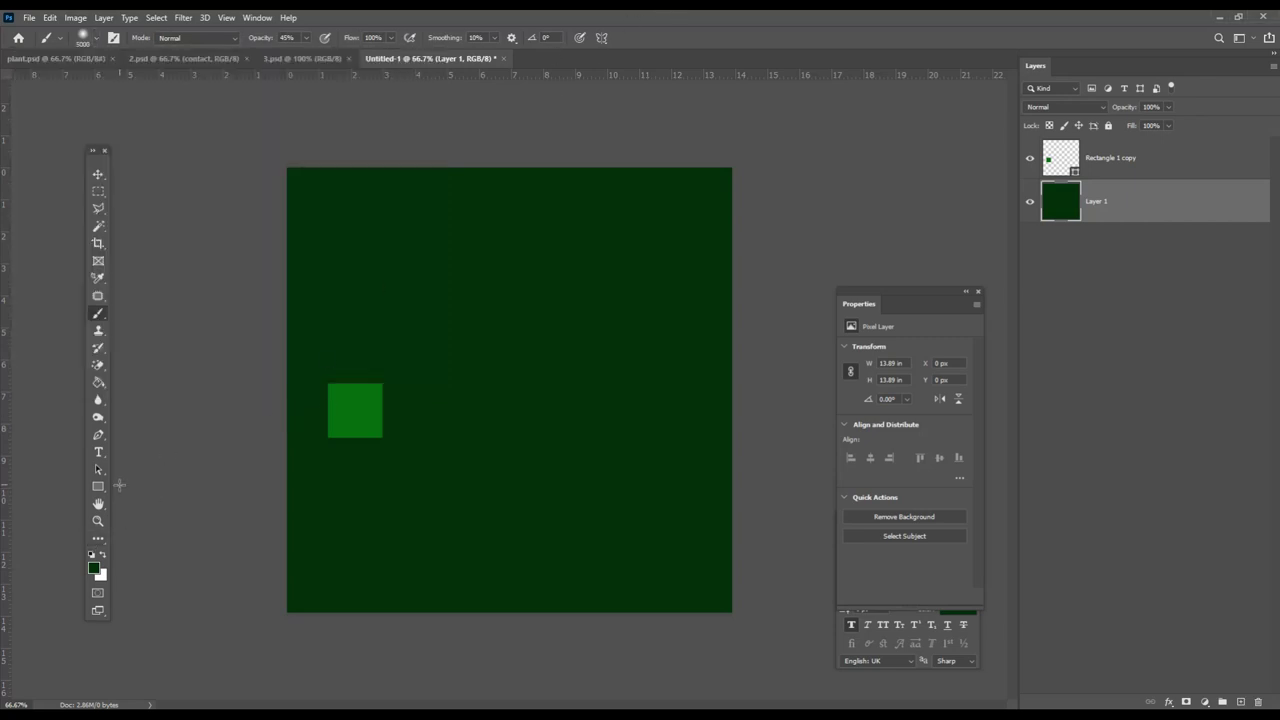
# Make the lower square's bright green the brush colour
pyautogui.press('i')
pyautogui.click(352, 396)
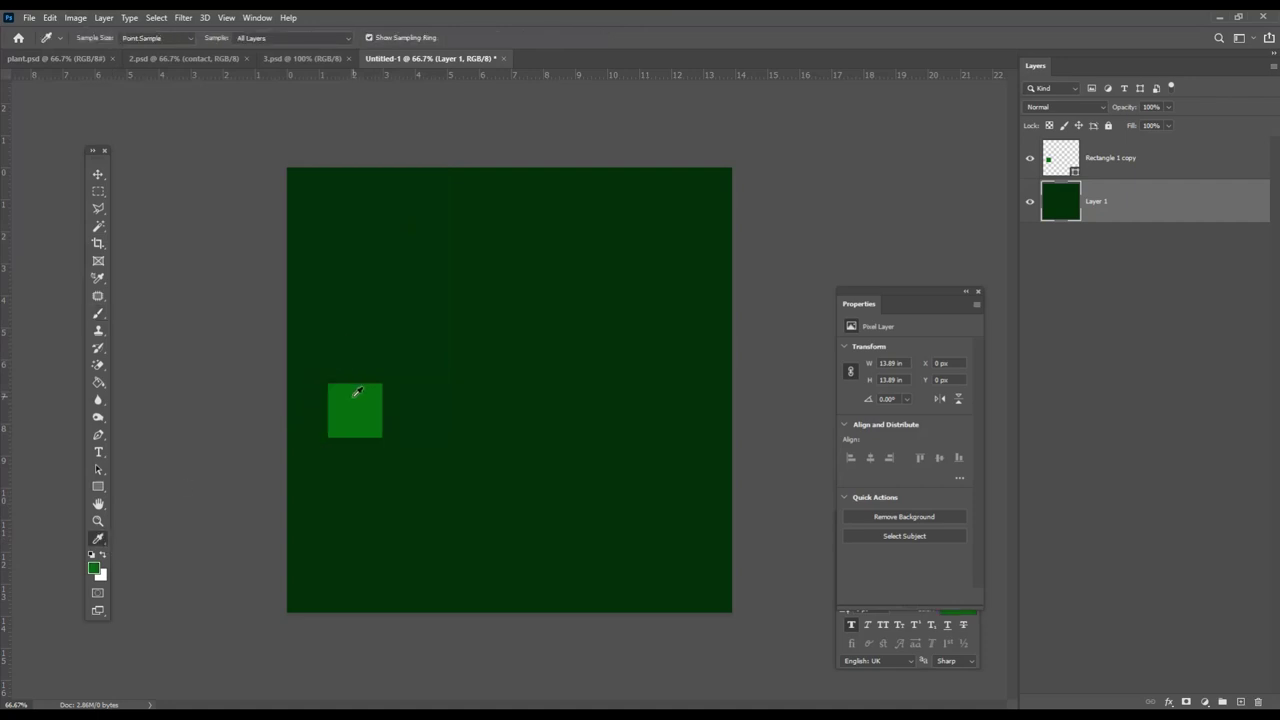
pyautogui.click(97, 316)
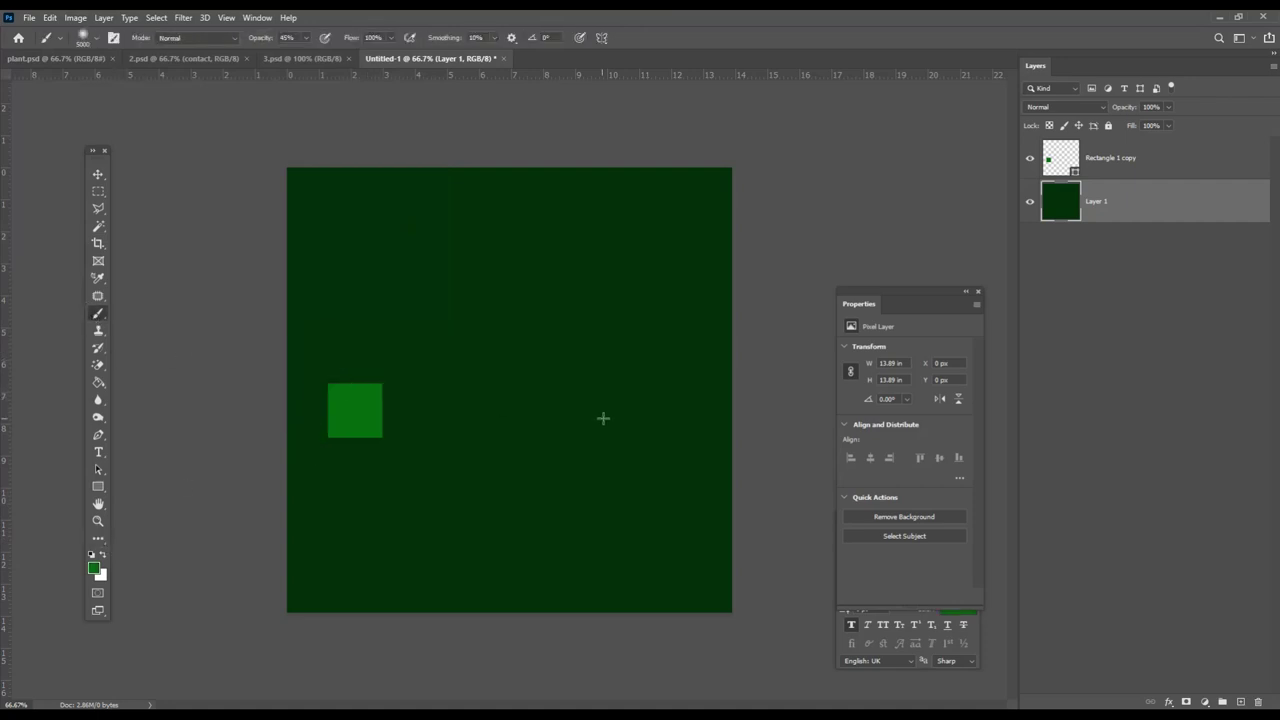
pyautogui.click(1137, 176)
pyautogui.hotkey('alt', '[')
# On a new Layer 2, paint one soft bright-green glow at the canvas centre at 100% opacity
pyautogui.click(1240, 701)
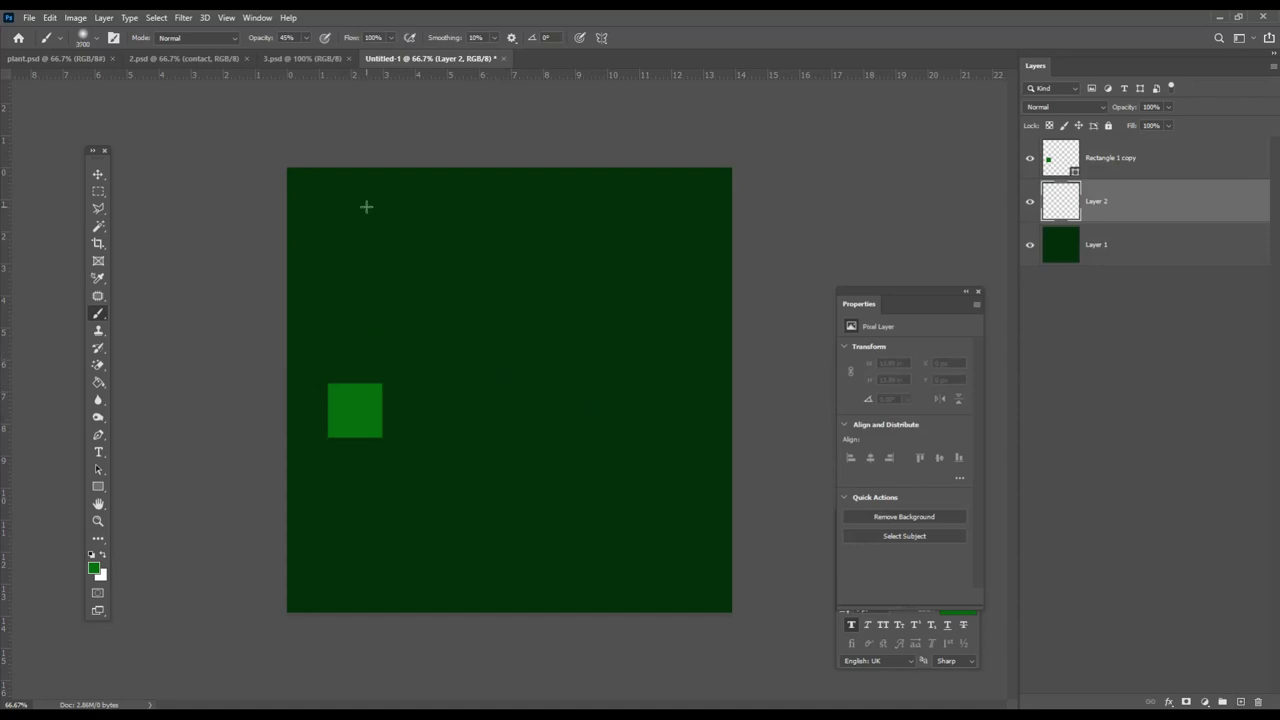
pyautogui.press('[')
pyautogui.press('[')
pyautogui.press('[')
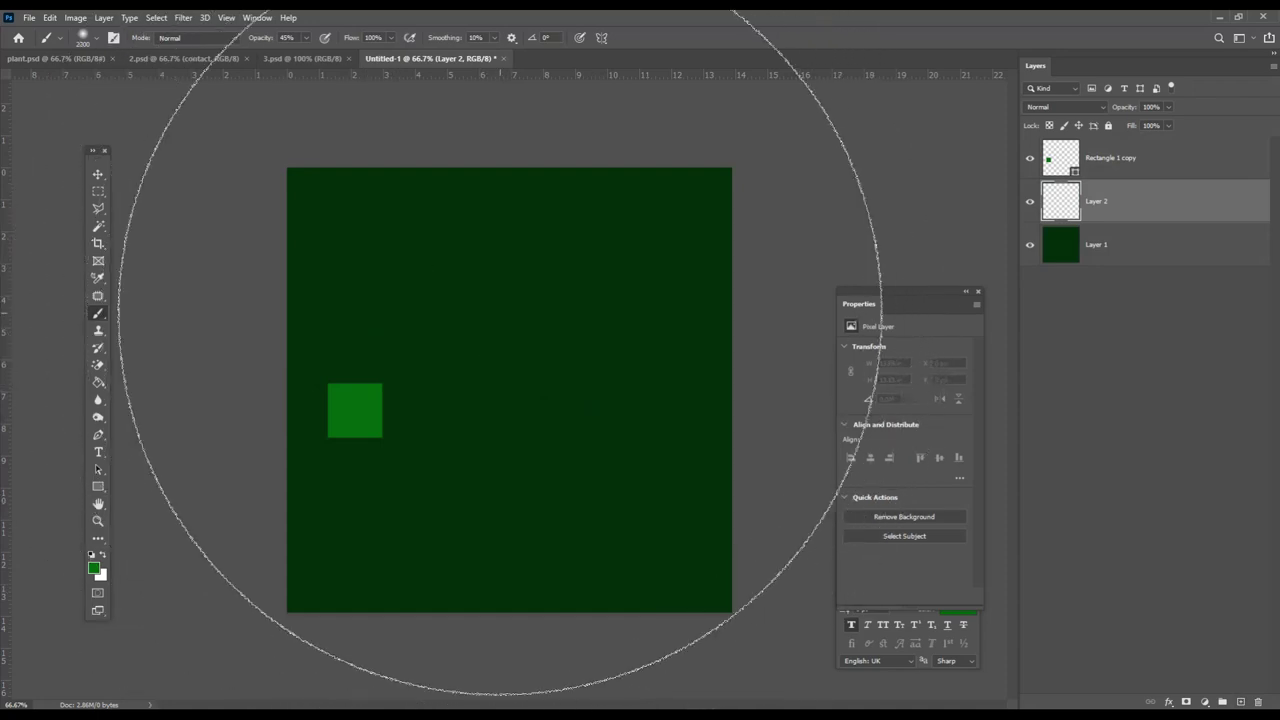
pyautogui.press('[')
pyautogui.press('[')
pyautogui.press('[')
pyautogui.press('[')
pyautogui.press('[')
pyautogui.press('[')
pyautogui.press('[')
pyautogui.press('[')
pyautogui.click(517, 395)
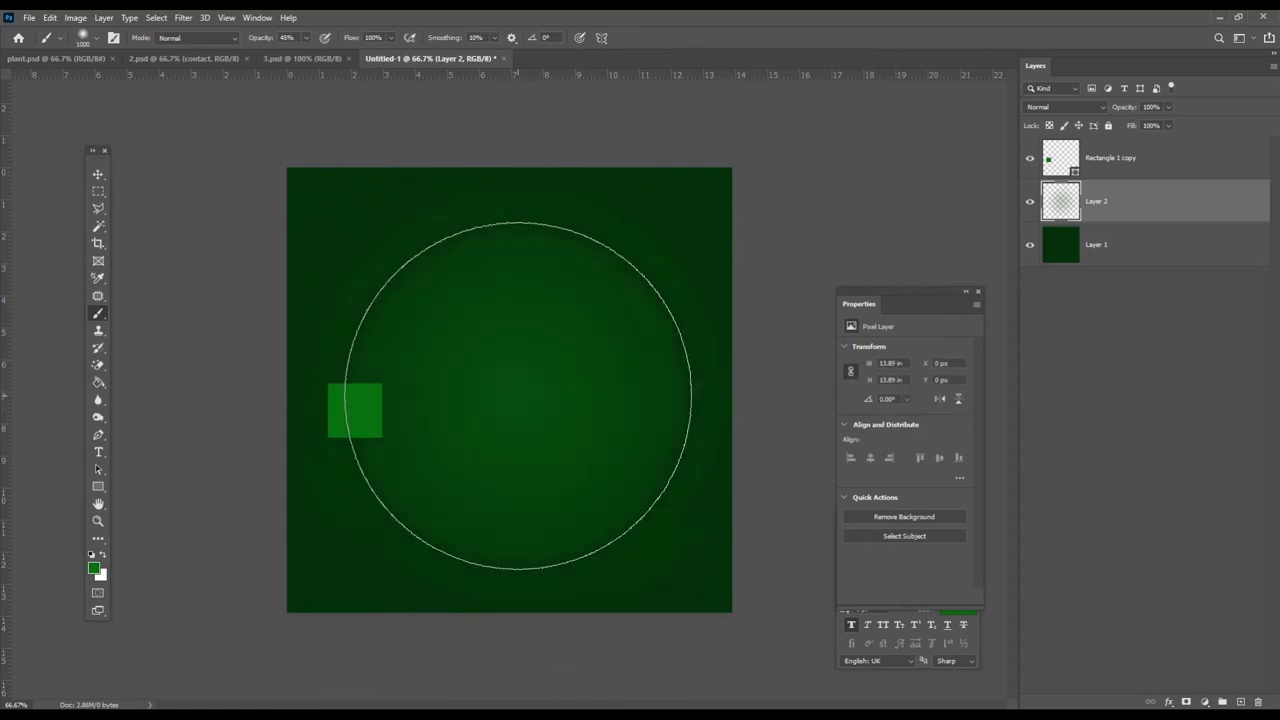
pyautogui.hotkey('ctrl', 'z')
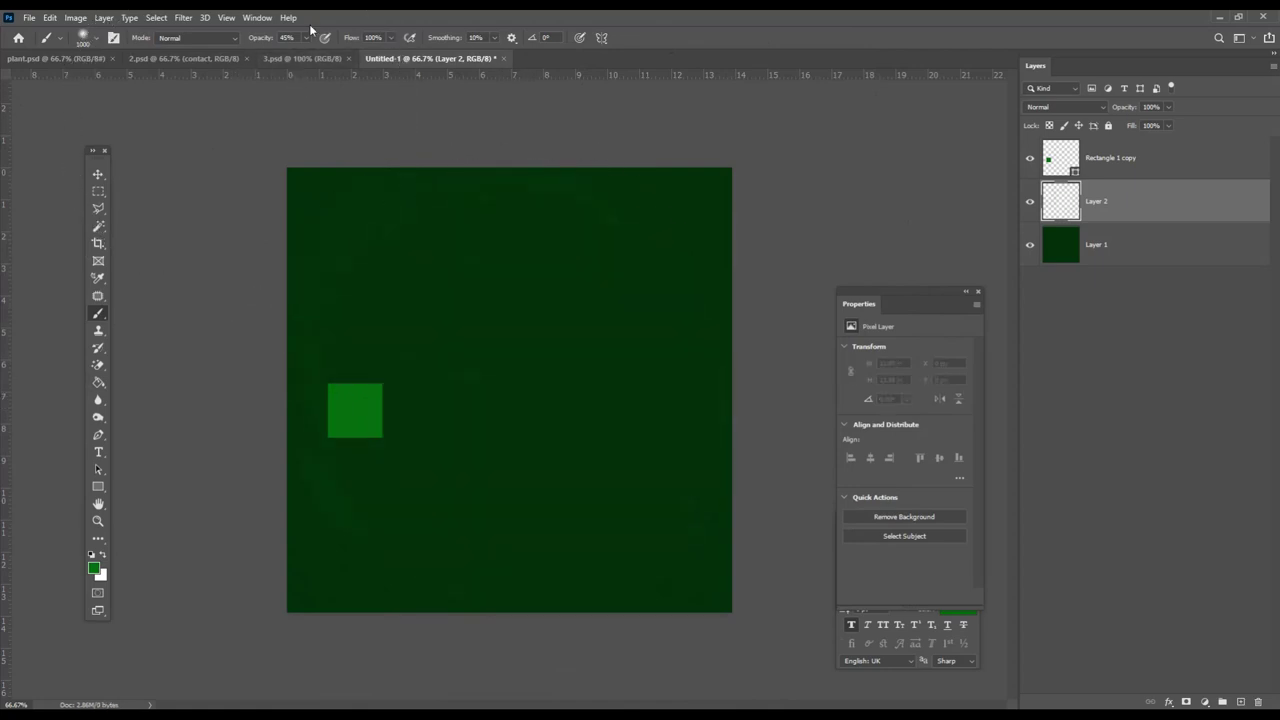
pyautogui.click(306, 38)
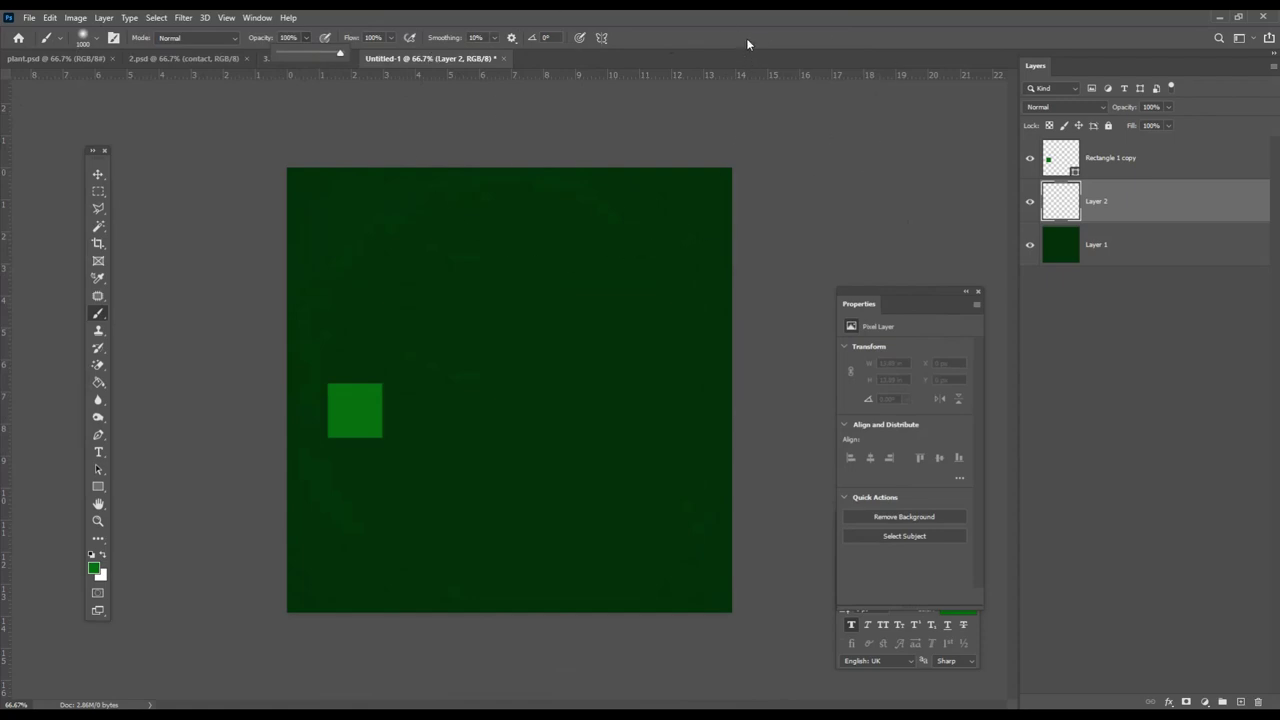
pyautogui.click(507, 378)
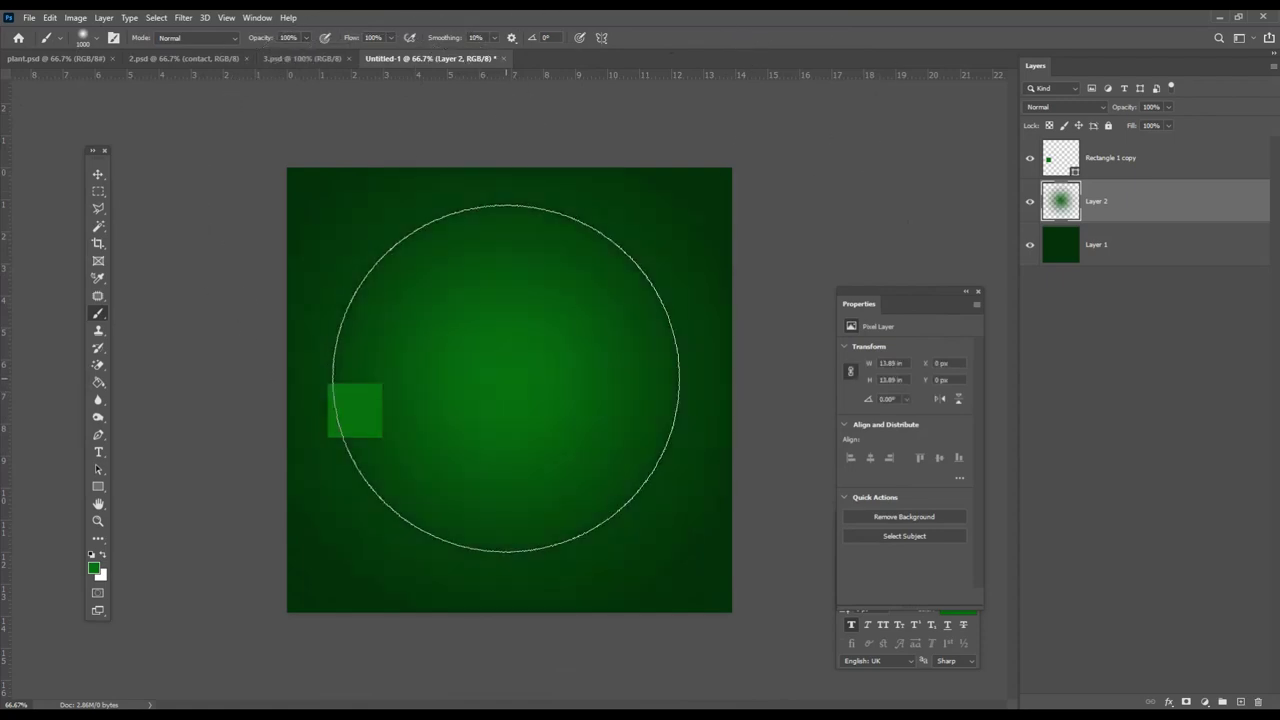
# Delete the small green square's layer, Rectangle 1 copy
pyautogui.click(98, 175)
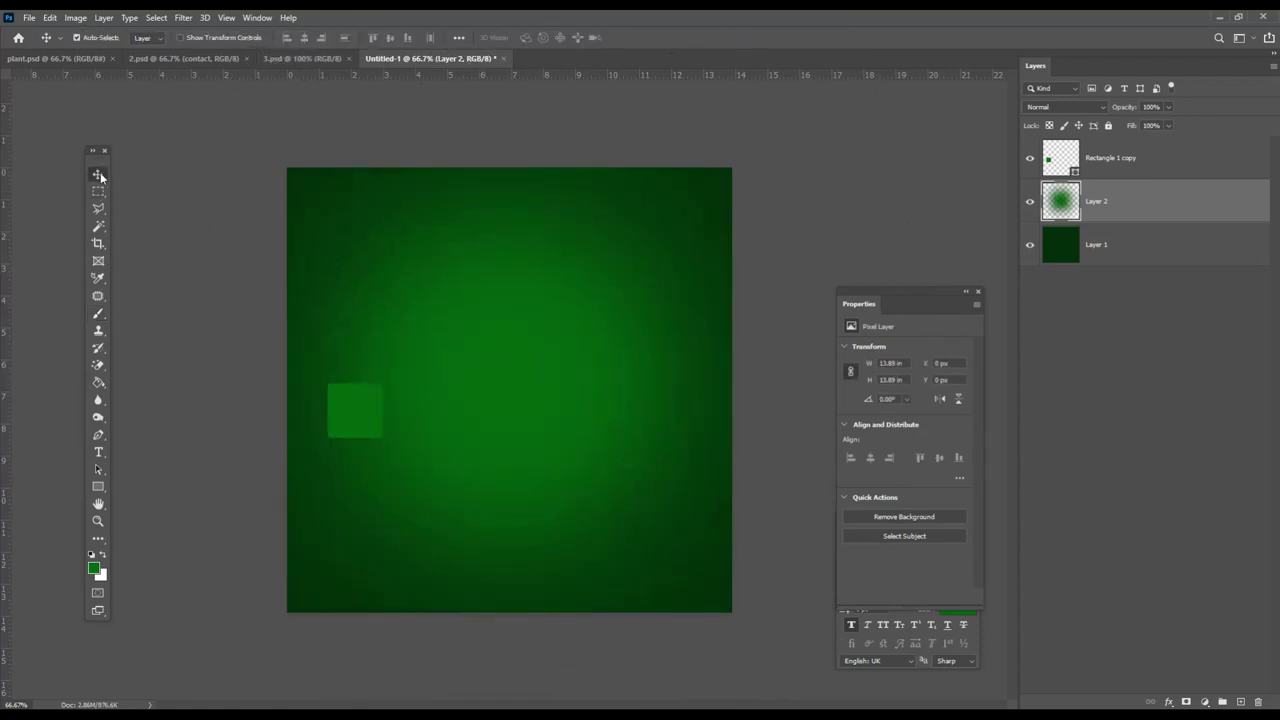
pyautogui.click(358, 420)
pyautogui.moveTo(1100, 157); pyautogui.dragTo(1258, 702)
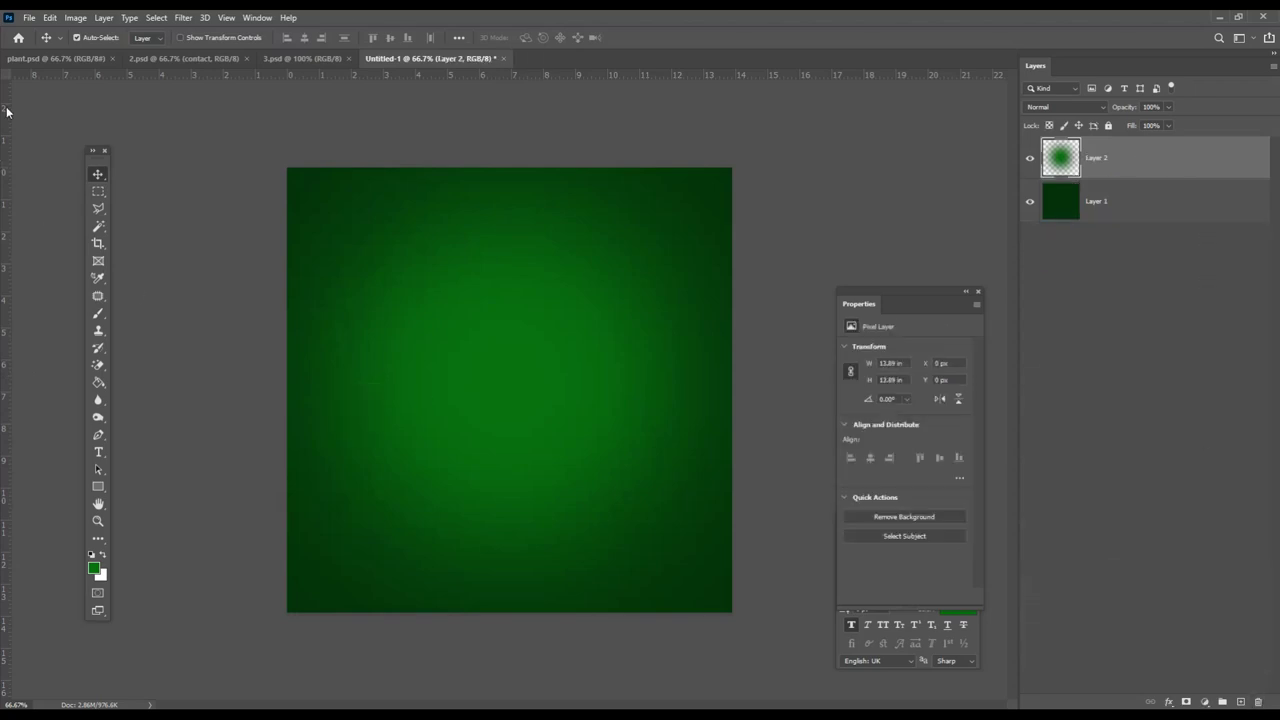
# Bring the Minar tower from 1.png into the poster's lower left and close 1.png
pyautogui.click(29, 17)
pyautogui.click(45, 43)
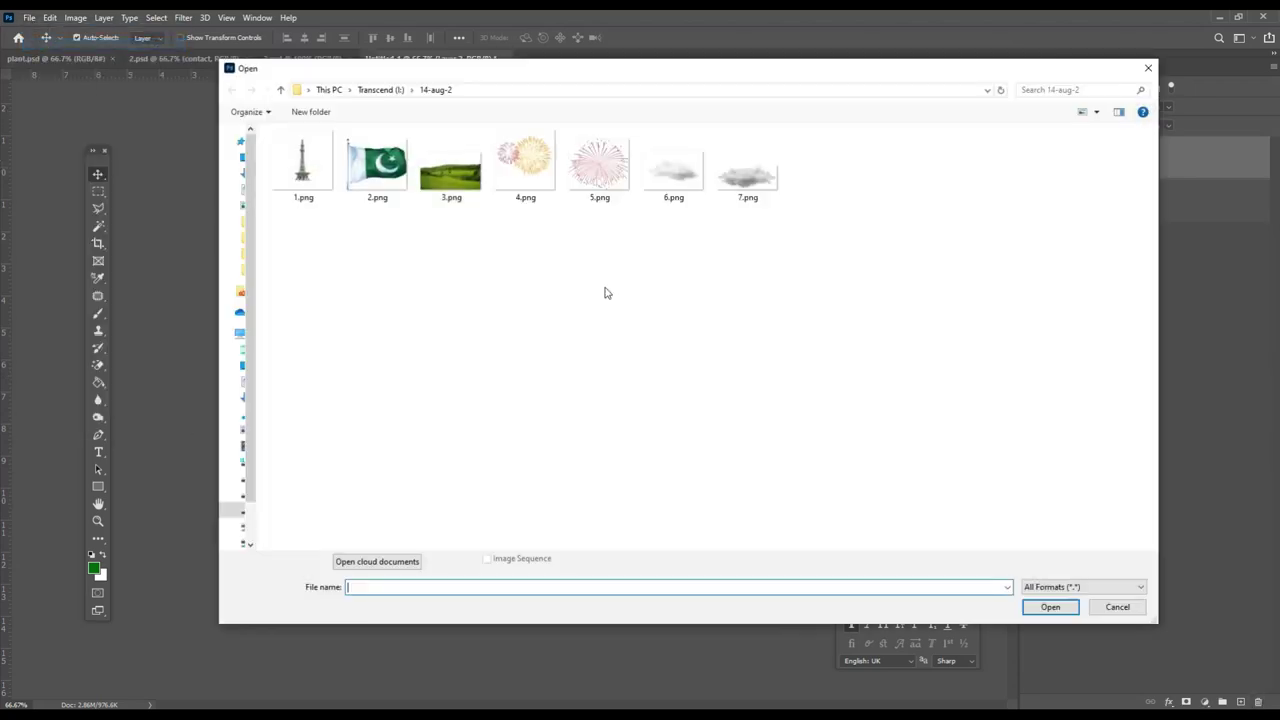
pyautogui.doubleClick(303, 168)
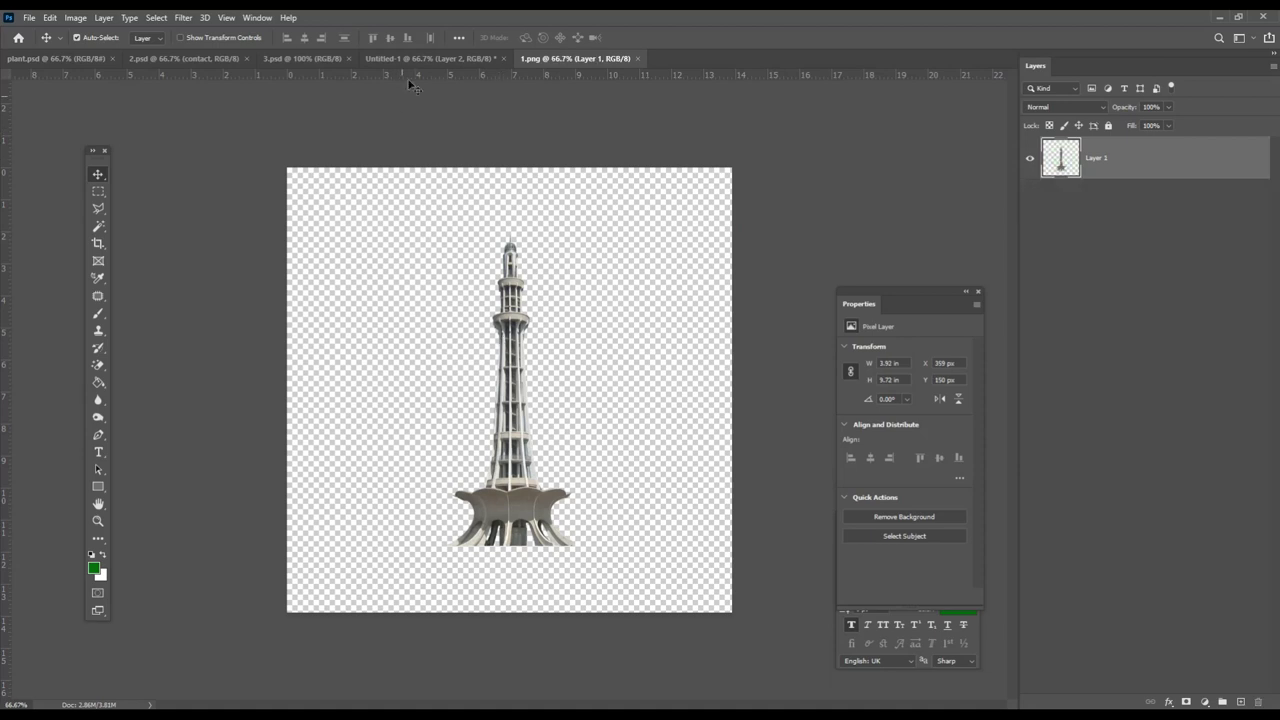
pyautogui.moveTo(515, 260)
pyautogui.mouseDown()
pyautogui.moveTo(445, 48)
pyautogui.moveTo(434, 58)
pyautogui.mouseUp()
pyautogui.moveTo(541, 297); pyautogui.dragTo(509, 346)
pyautogui.click(618, 58)
pyautogui.click(637, 58)
# Bring the green hills from 3.png into the poster, placed beneath the tower layer
pyautogui.click(29, 17)
pyautogui.click(38, 45)
pyautogui.click(458, 172)
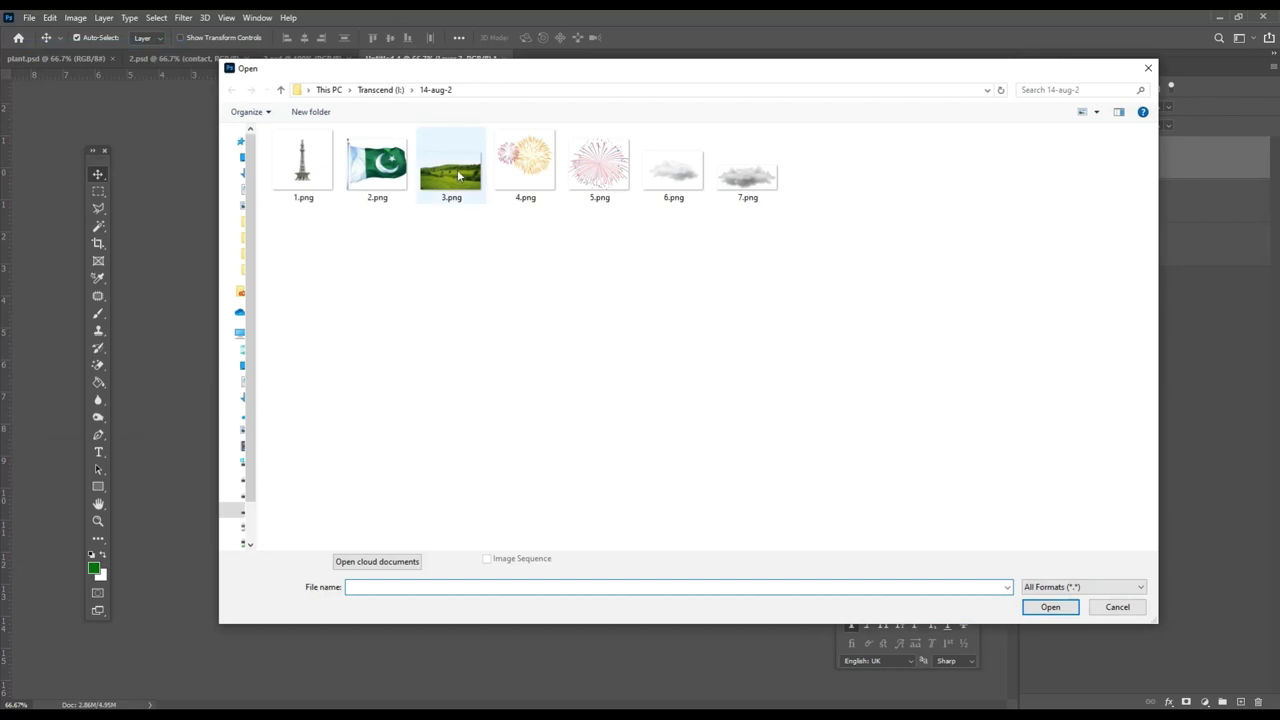
pyautogui.press('Return')
pyautogui.moveTo(593, 350)
pyautogui.mouseDown()
pyautogui.moveTo(435, 58)
pyautogui.moveTo(560, 520)
pyautogui.moveTo(589, 521)
pyautogui.mouseUp()
pyautogui.moveTo(1126, 175); pyautogui.dragTo(1126, 222)
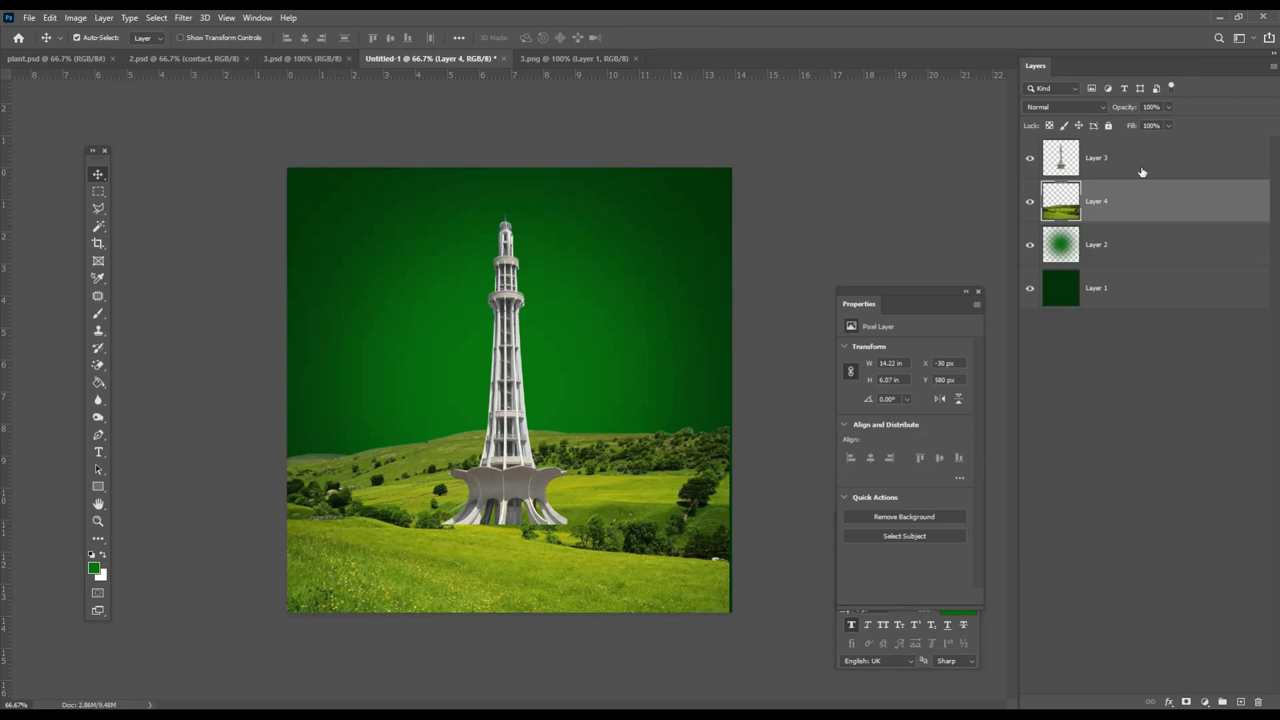
# Convert the hills and tower layers to smart objects and close 3.png
pyautogui.rightClick(1159, 215)
pyautogui.click(1066, 329)
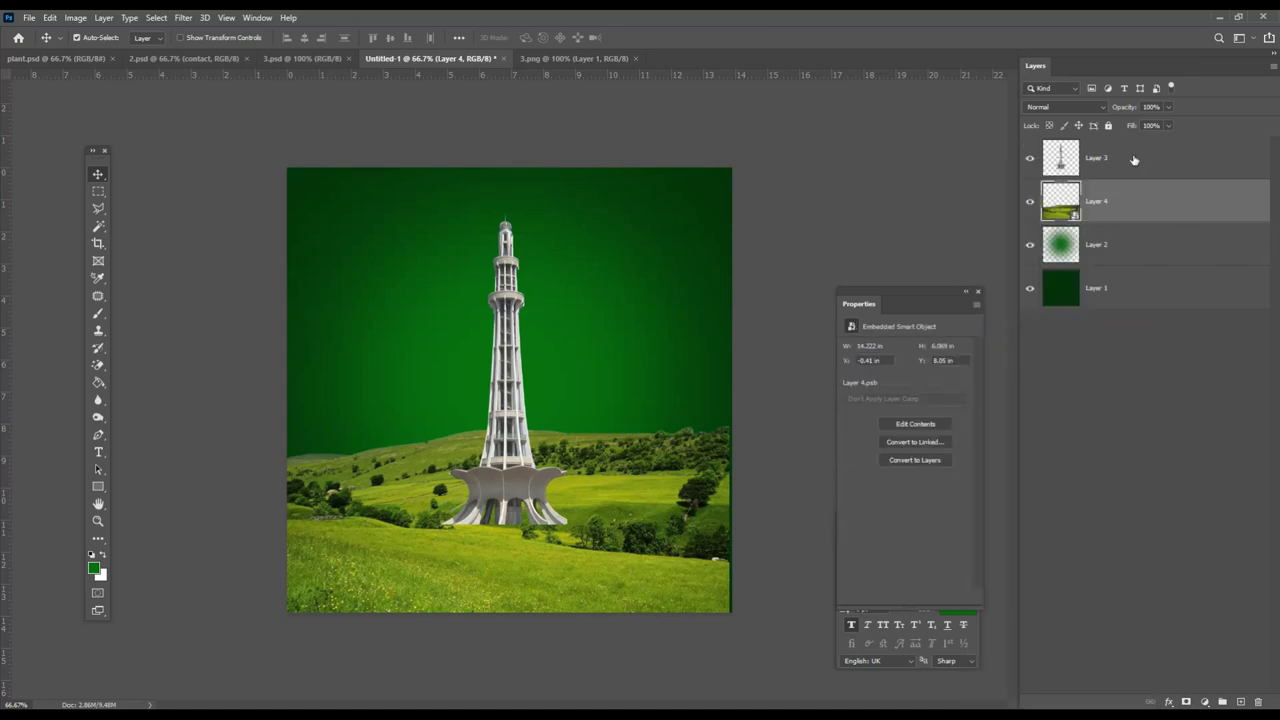
pyautogui.rightClick(1130, 162)
pyautogui.click(1126, 329)
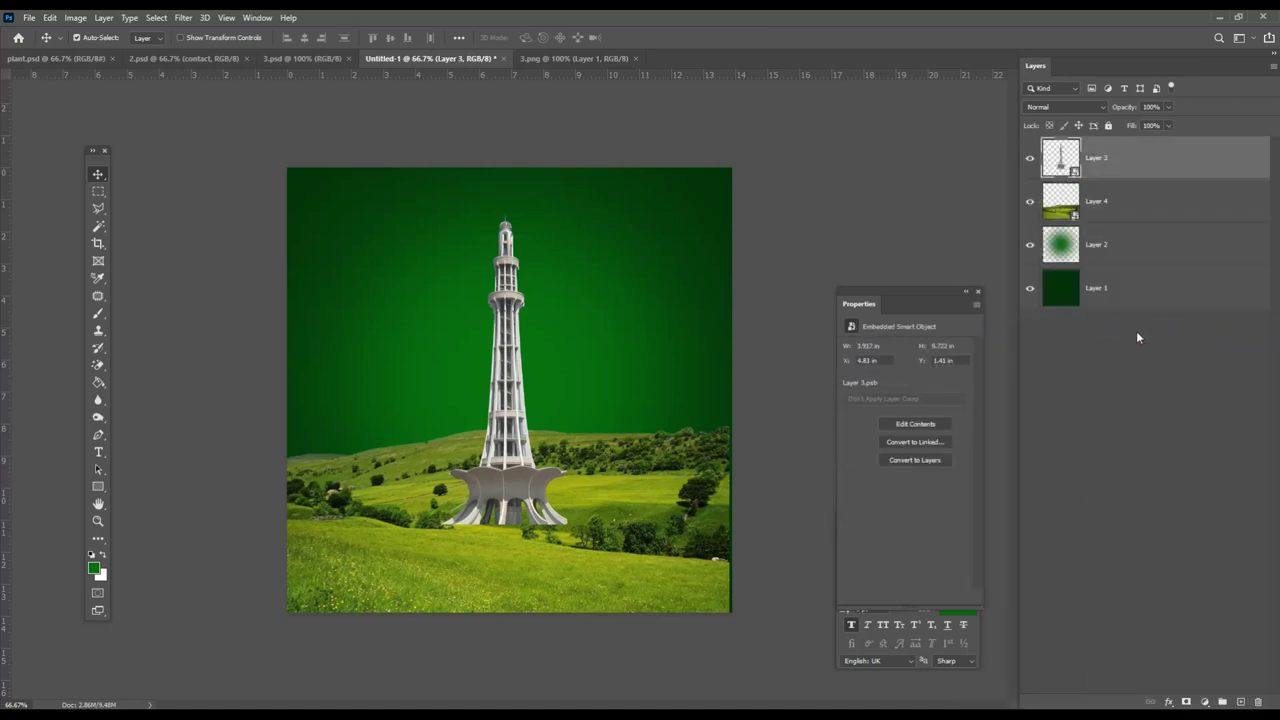
pyautogui.click(600, 59)
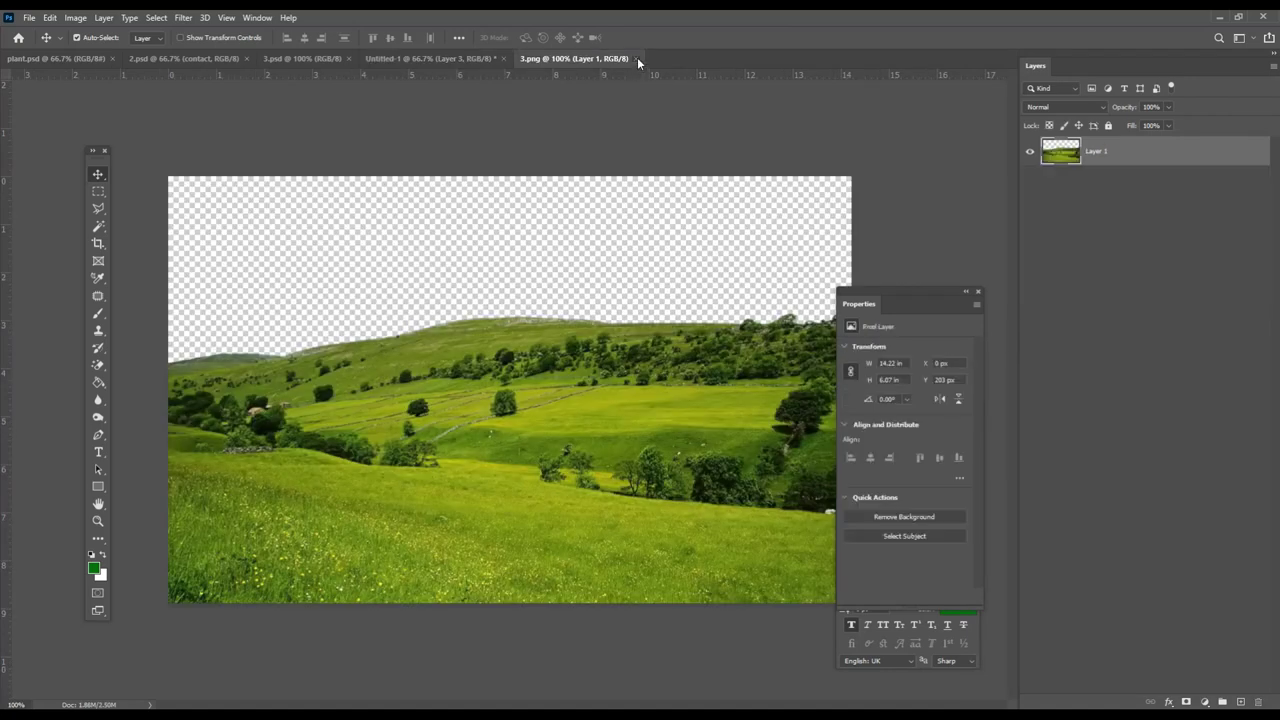
pyautogui.click(636, 58)
pyautogui.click(29, 17)
pyautogui.click(60, 44)
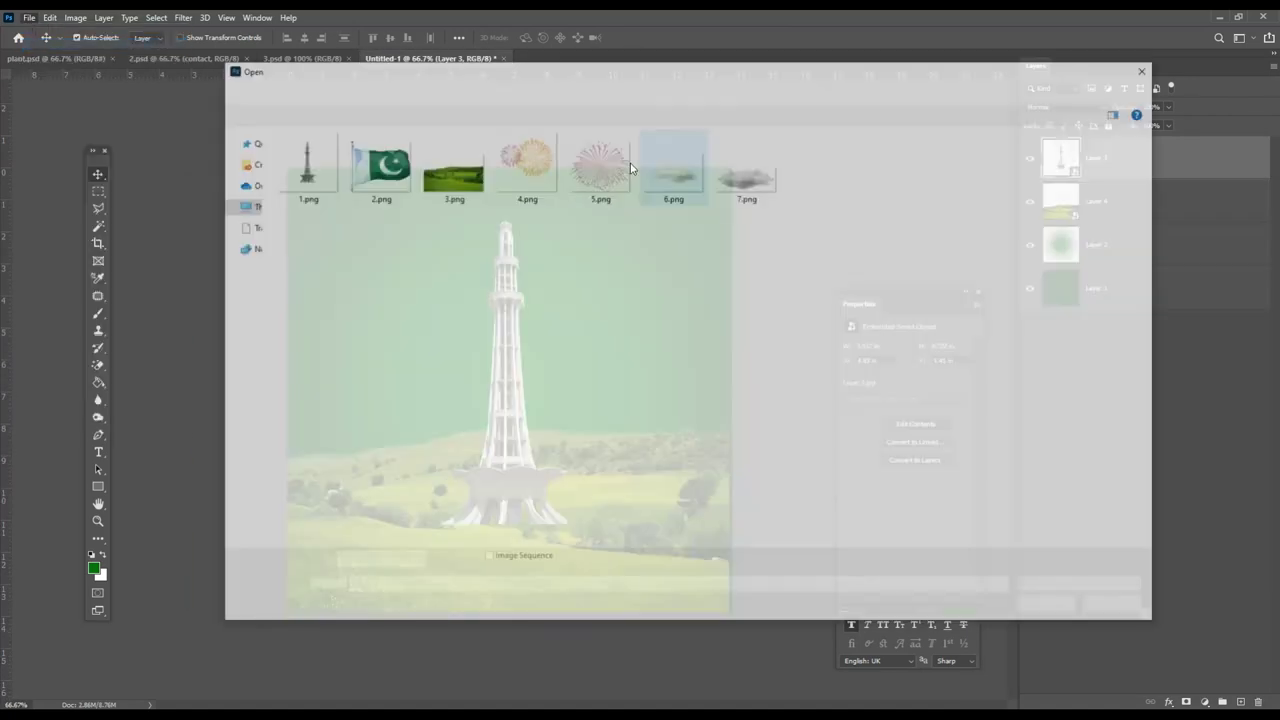
# Drag the flag from 2.png into the poster and convert it to a smart object
pyautogui.doubleClick(377, 163)
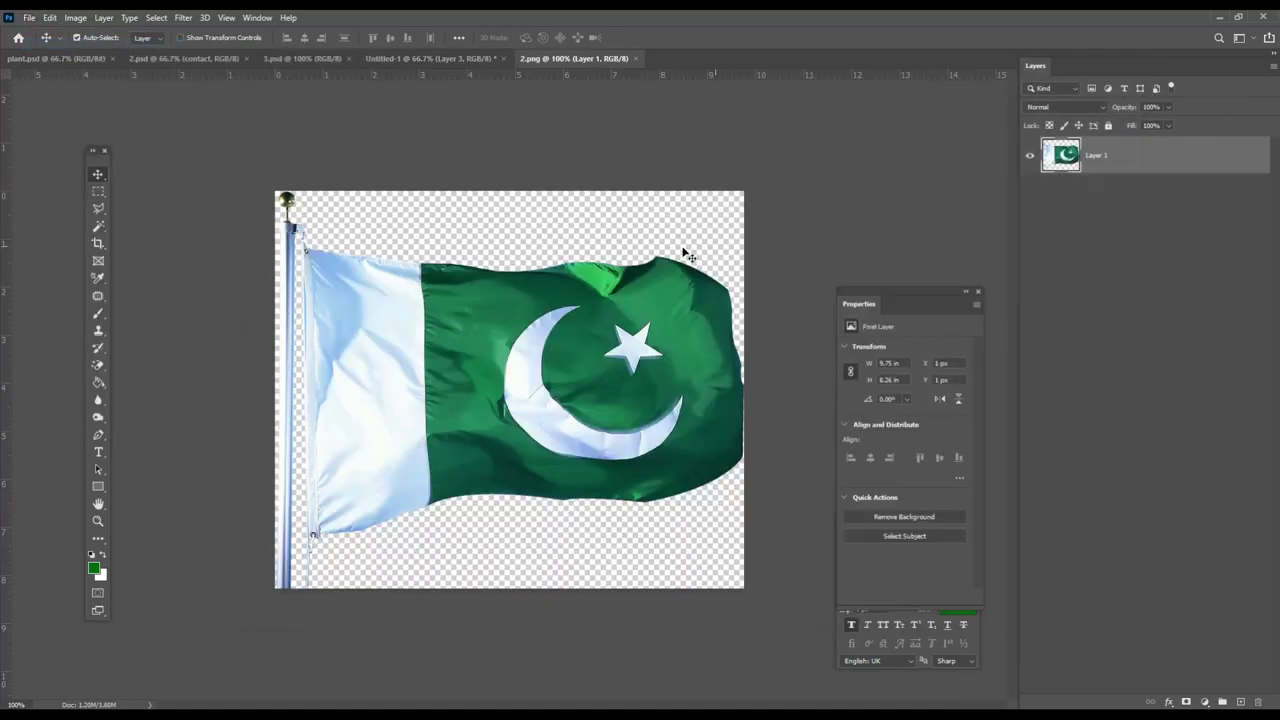
pyautogui.moveTo(563, 313)
pyautogui.mouseDown()
pyautogui.moveTo(440, 58)
pyautogui.moveTo(650, 335)
pyautogui.mouseUp()
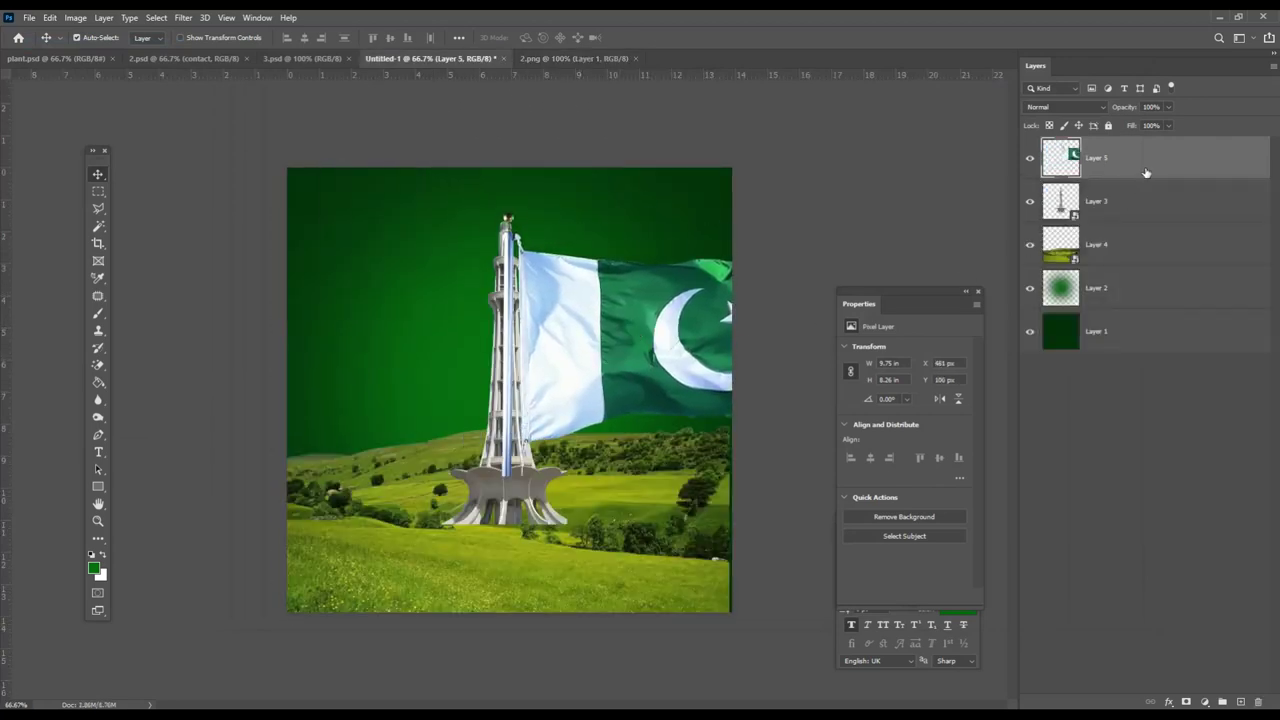
pyautogui.rightClick(1146, 173)
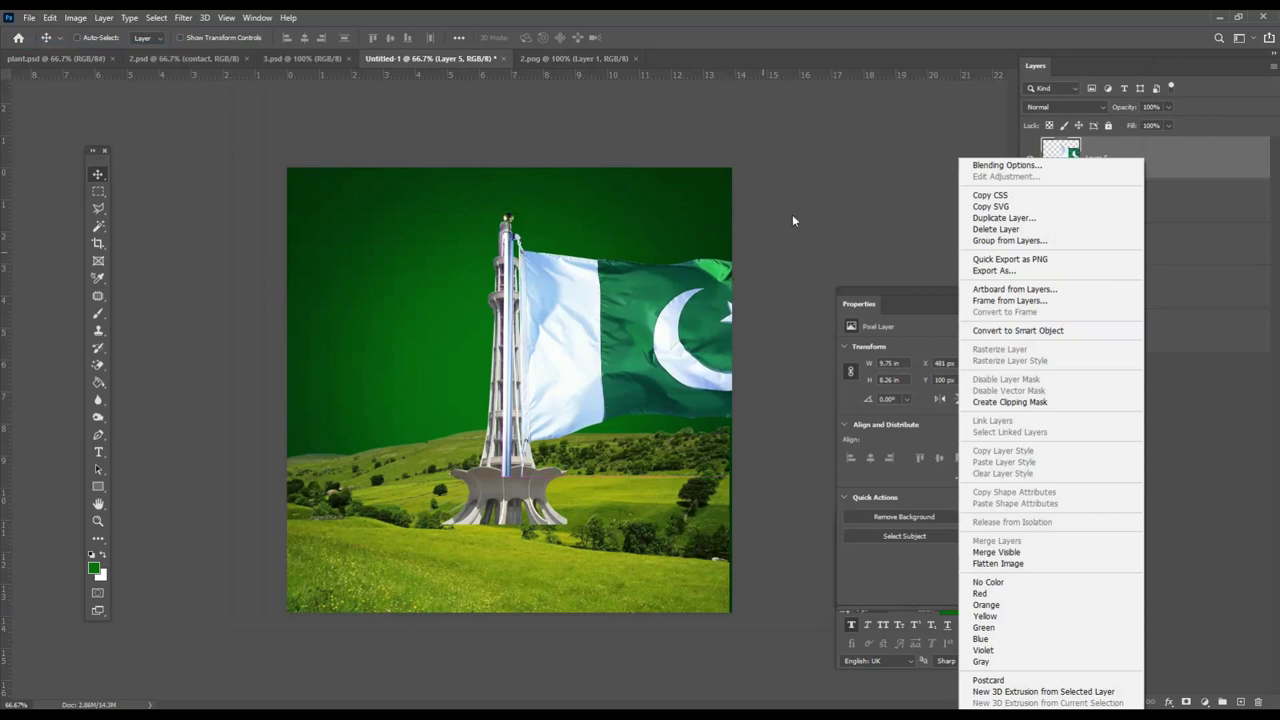
pyautogui.click(1018, 330)
# Scale the flag to about 41% and position it beside the tower
pyautogui.hotkey('ctrl', 't')
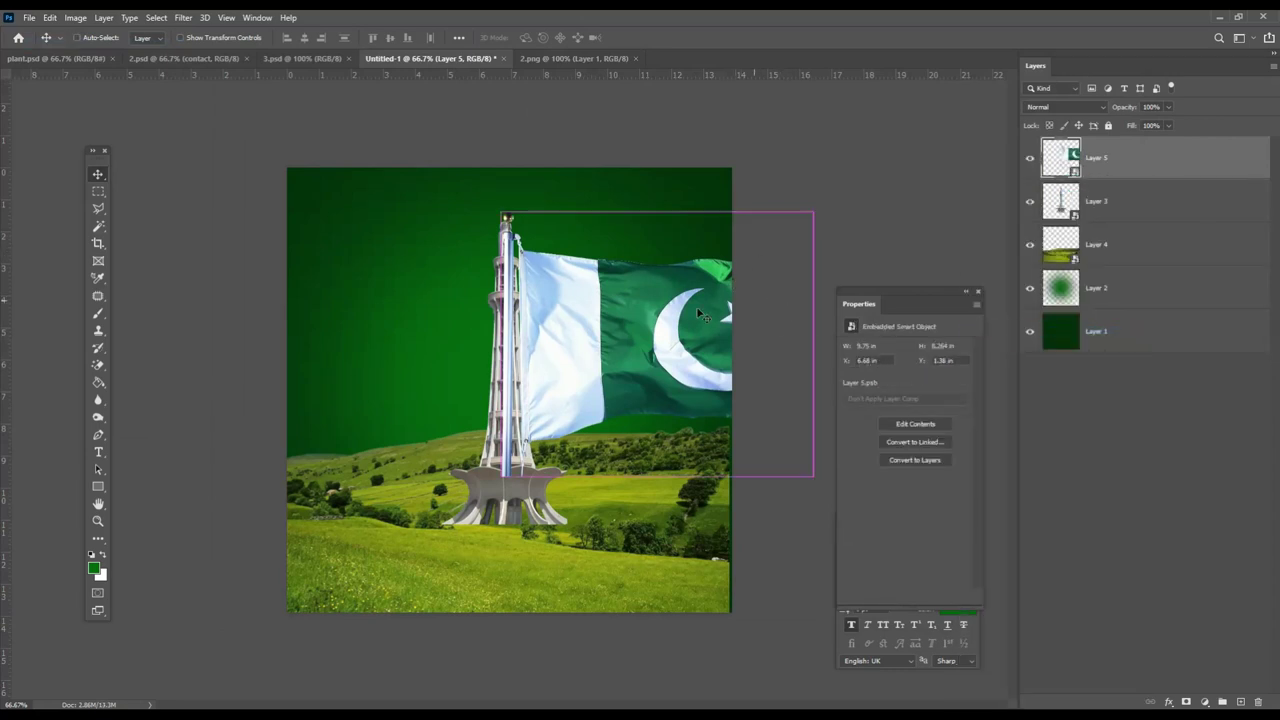
pyautogui.moveTo(812, 211); pyautogui.dragTo(643, 352)
pyautogui.moveTo(618, 404); pyautogui.dragTo(618, 338)
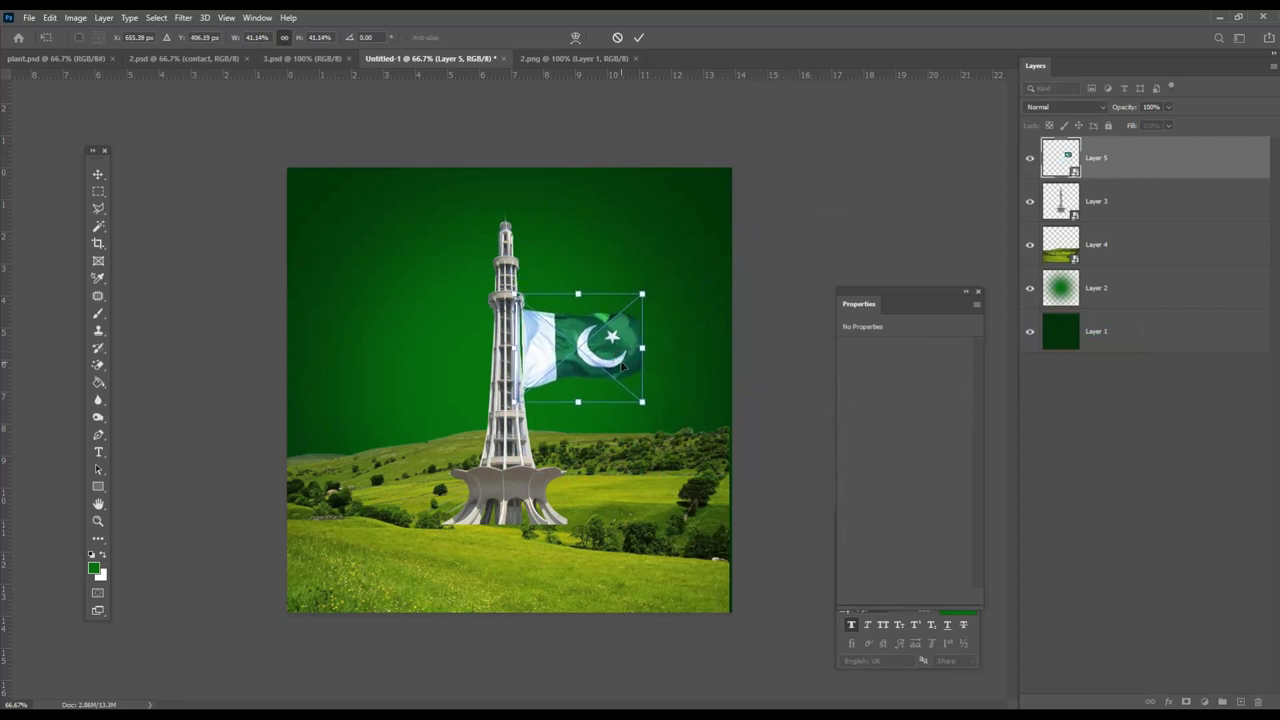
pyautogui.press('Return')
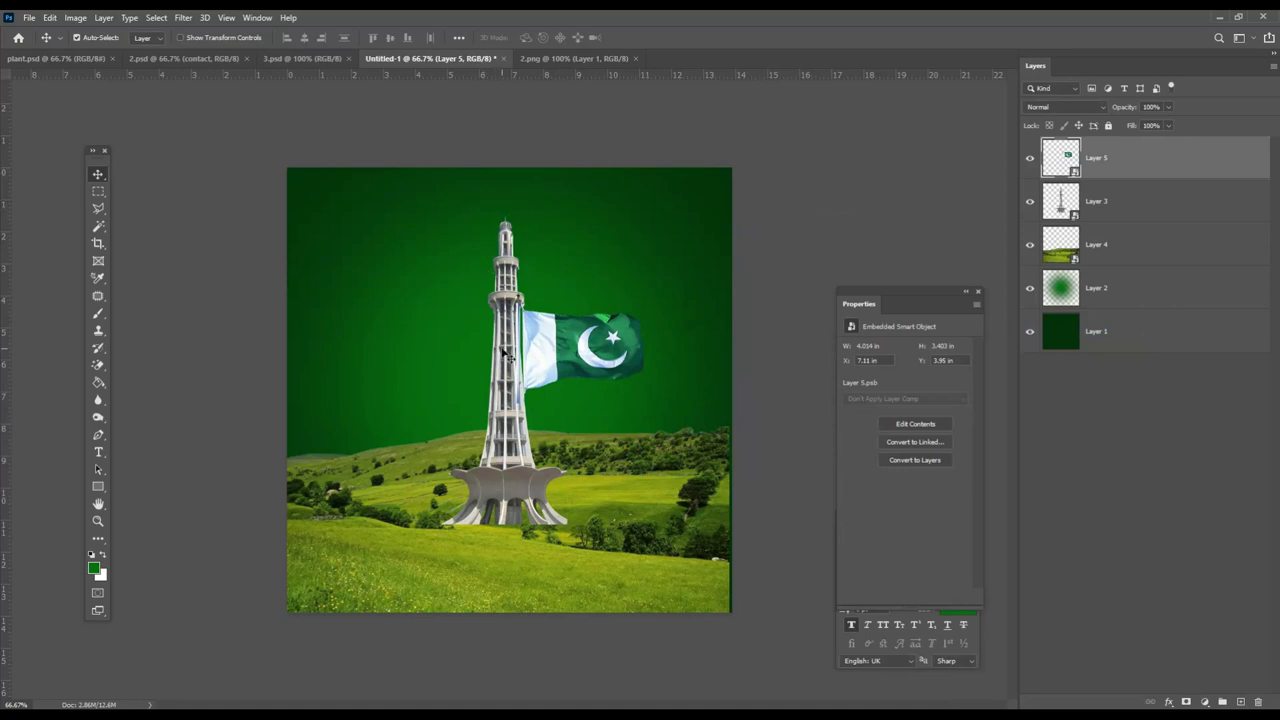
pyautogui.click(573, 59)
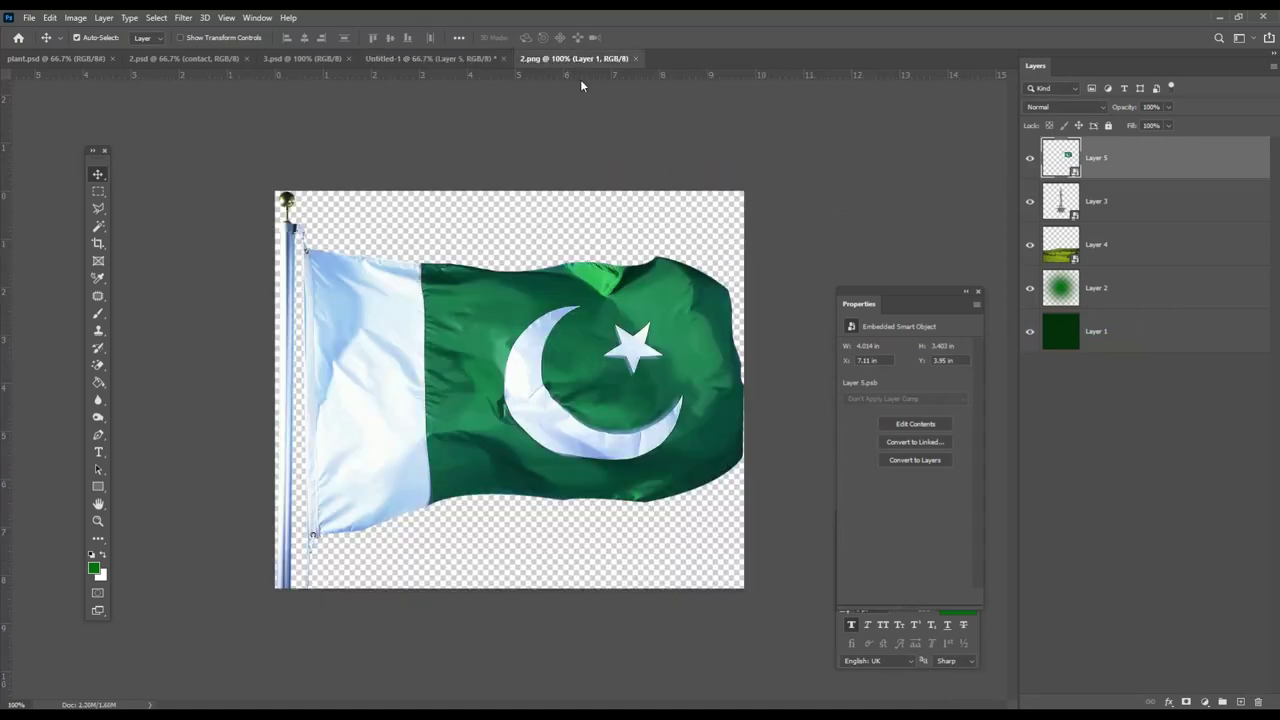
# Close 2.png, open 4.png and 5.png, and drag the 5.png firework burst into the poster
pyautogui.click(634, 59)
pyautogui.click(36, 18)
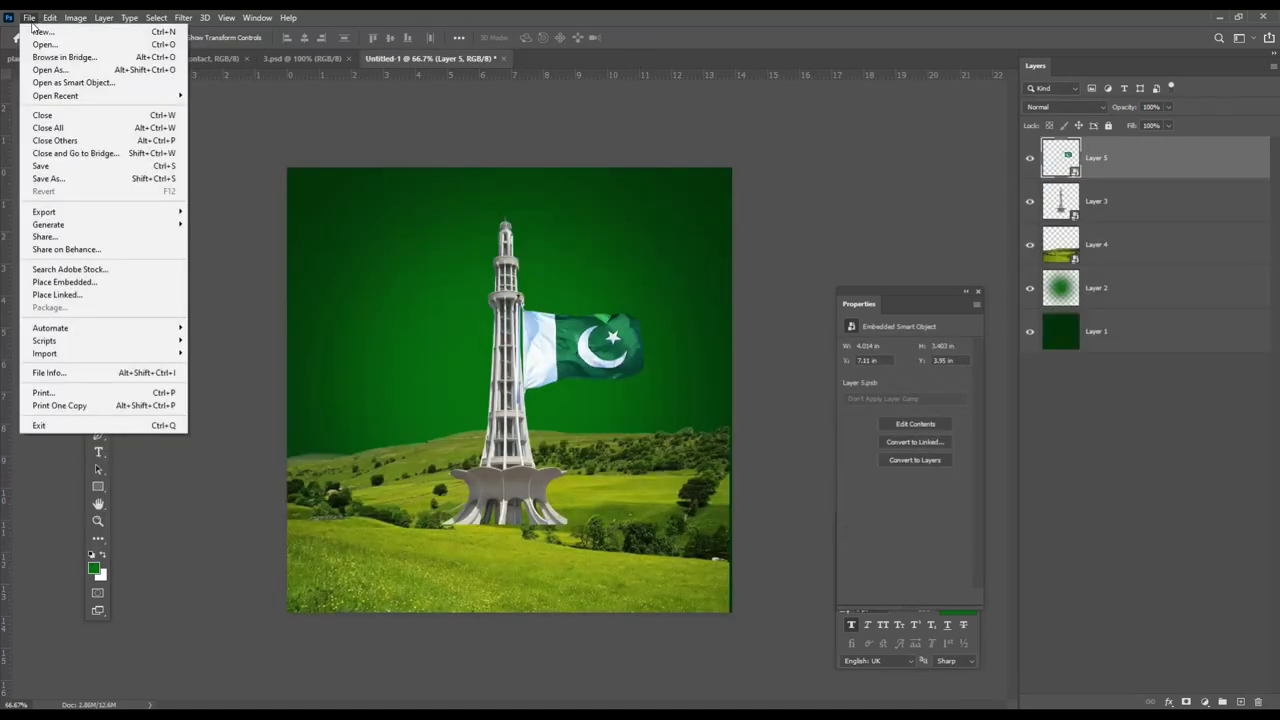
pyautogui.click(40, 43)
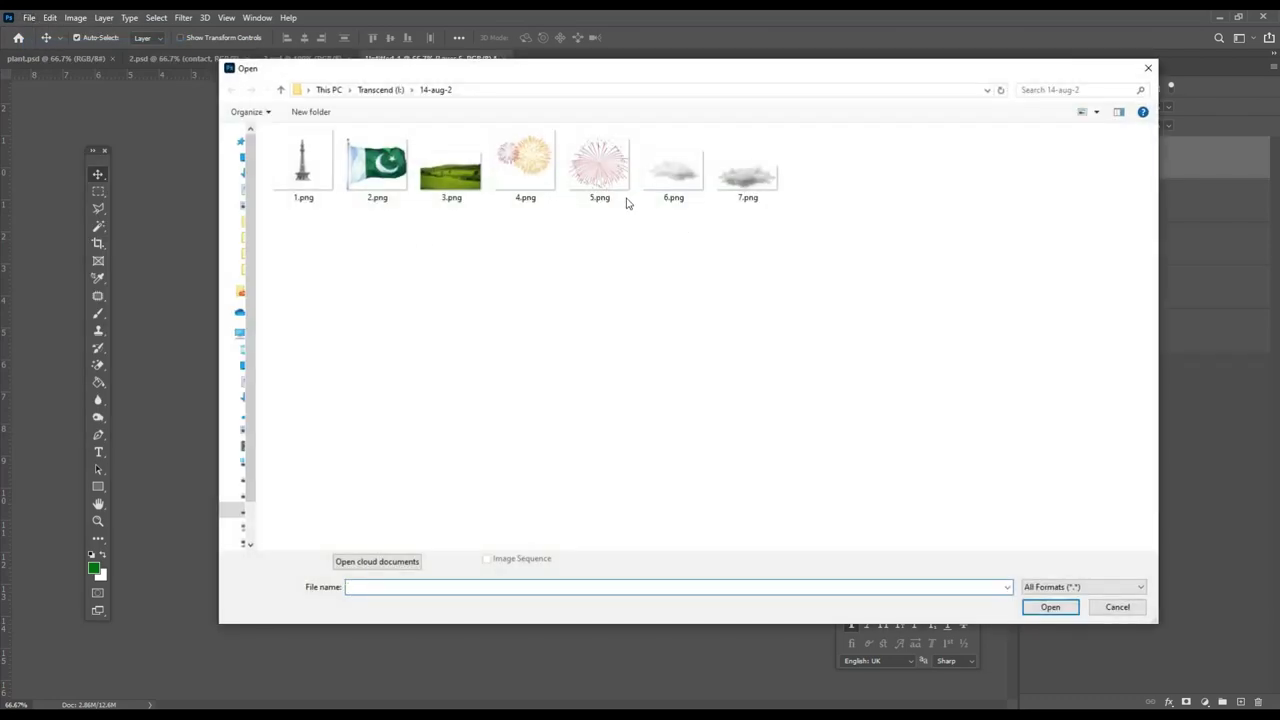
pyautogui.click(600, 170)
pyautogui.keyDown('ctrl'); pyautogui.click(525, 165); pyautogui.keyUp('ctrl')
pyautogui.click(1050, 607)
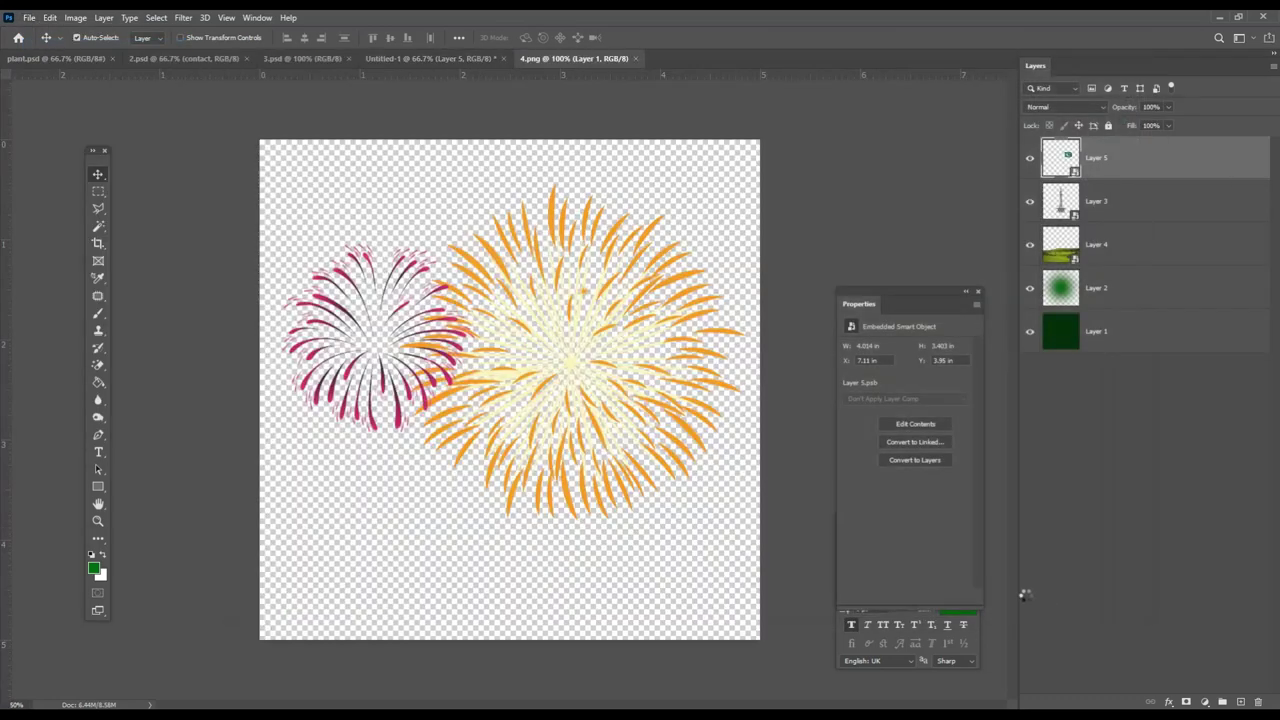
pyautogui.moveTo(416, 210)
pyautogui.mouseDown()
pyautogui.moveTo(414, 60)
pyautogui.moveTo(518, 183)
pyautogui.mouseUp()
# Shrink the firework to about 25% and place it in the upper-left sky
pyautogui.press('ctrl')
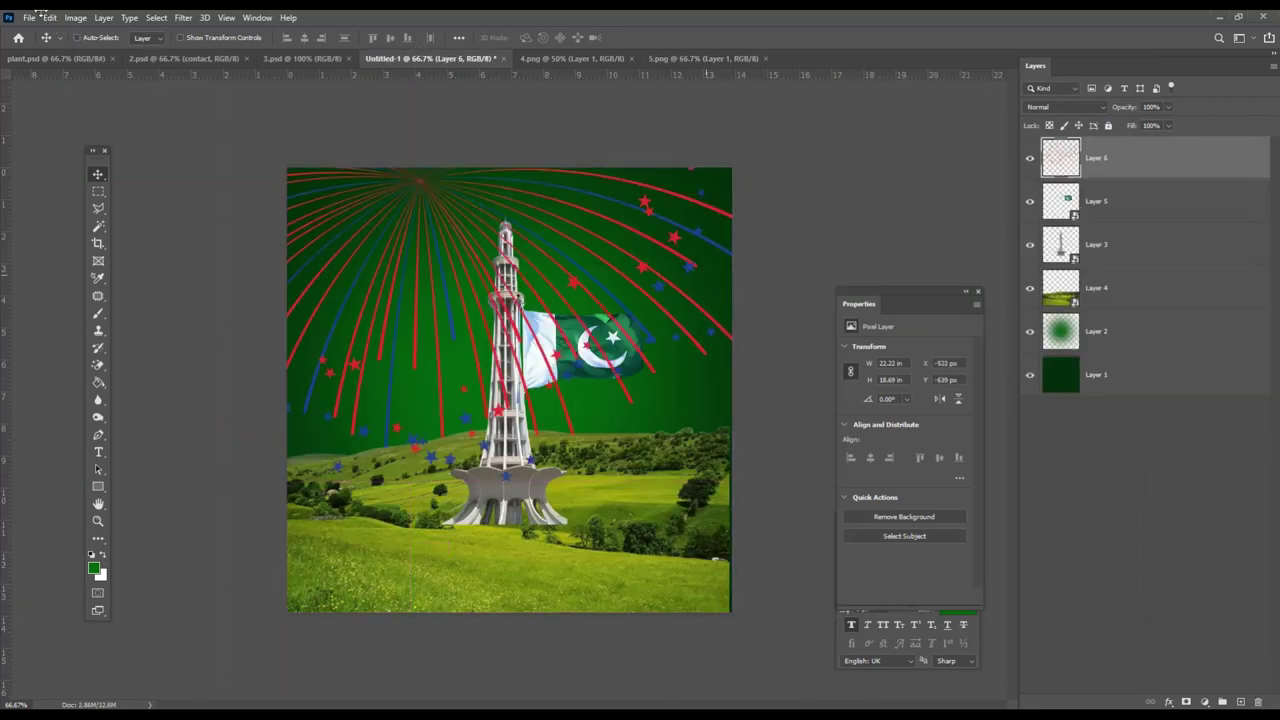
pyautogui.click(48, 17)
pyautogui.click(60, 306)
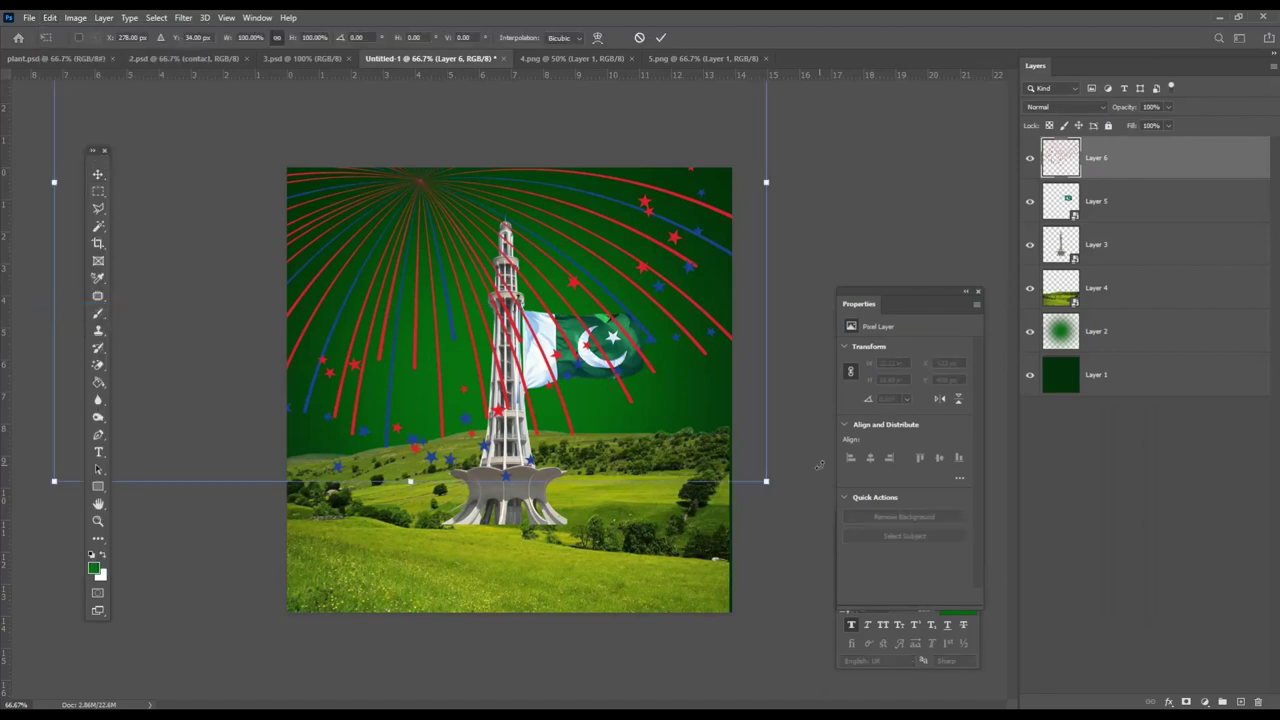
pyautogui.moveTo(766, 483); pyautogui.dragTo(486, 286)
pyautogui.moveTo(470, 125)
pyautogui.mouseDown()
pyautogui.moveTo(463, 210)
pyautogui.moveTo(434, 212)
pyautogui.mouseUp()
pyautogui.press('Return')
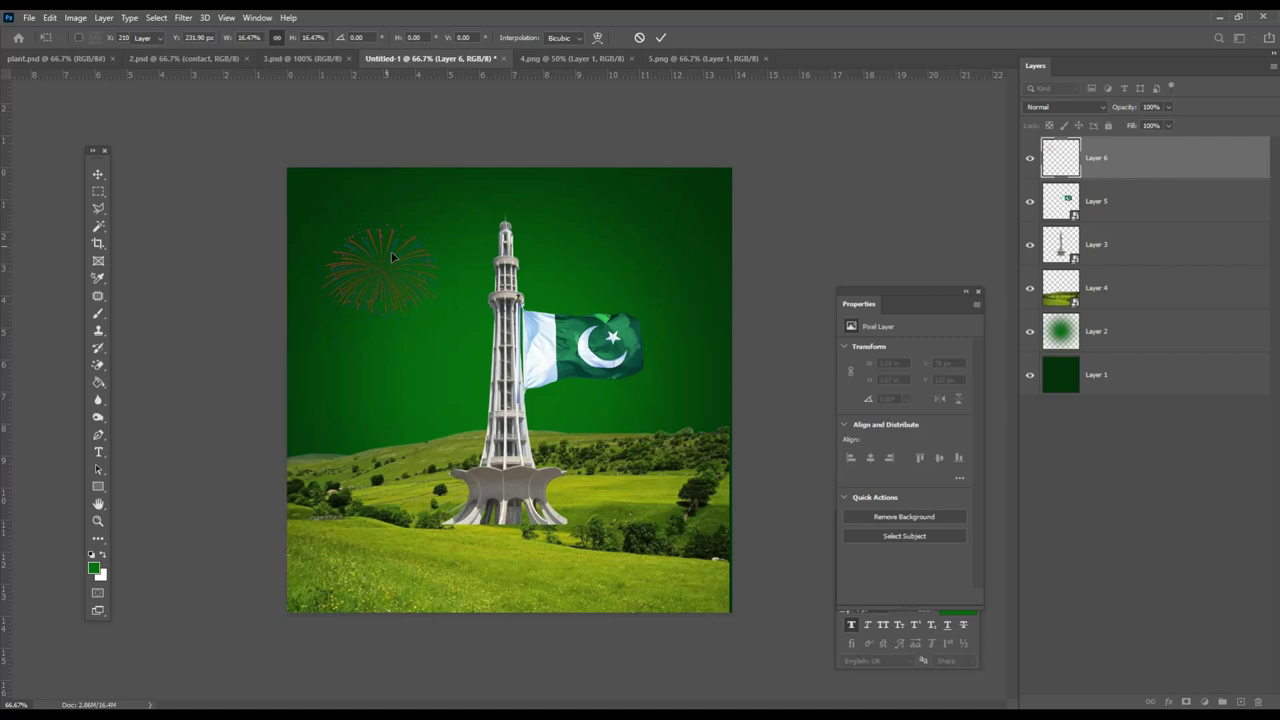
# Whiten the firework with Hue/Saturation Lightness +100, then bring in the 4.png fireworks
pyautogui.click(76, 17)
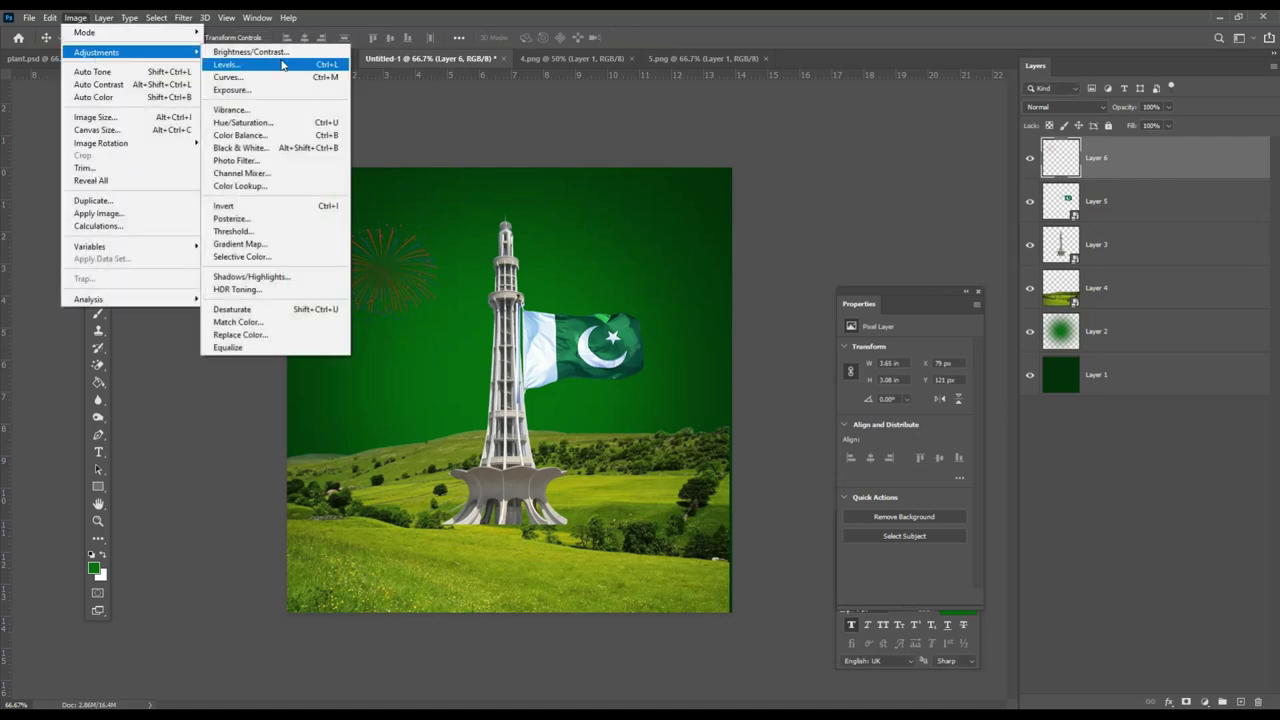
pyautogui.click(250, 118)
pyautogui.moveTo(974, 357); pyautogui.dragTo(1014, 350)
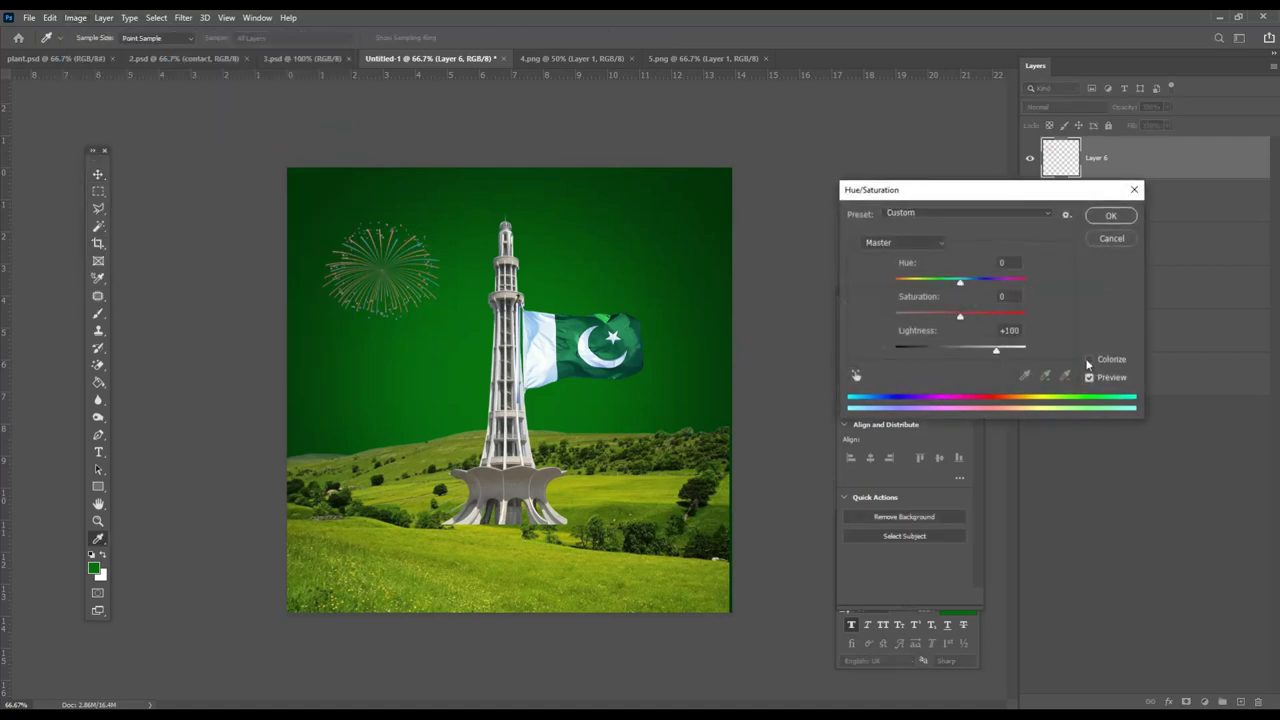
pyautogui.click(1110, 215)
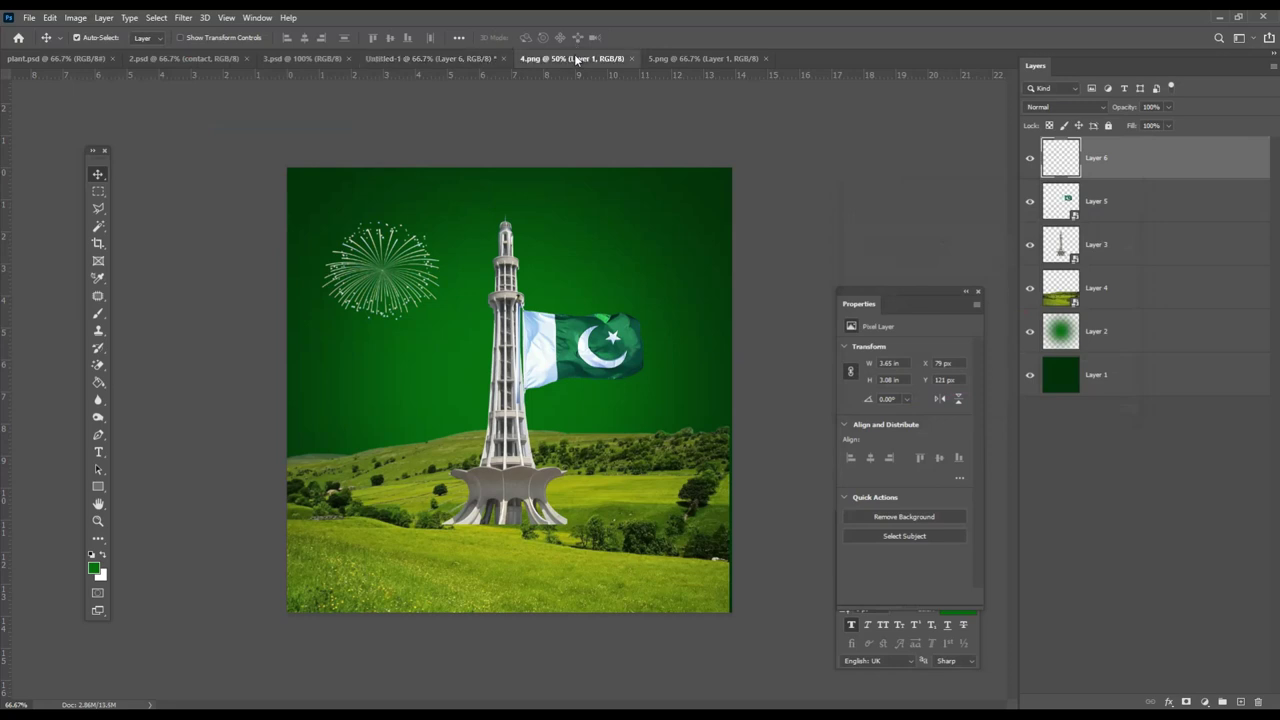
pyautogui.click(574, 54)
pyautogui.moveTo(532, 220)
pyautogui.mouseDown()
pyautogui.moveTo(478, 104)
pyautogui.moveTo(520, 215)
pyautogui.moveTo(688, 283)
pyautogui.mouseUp()
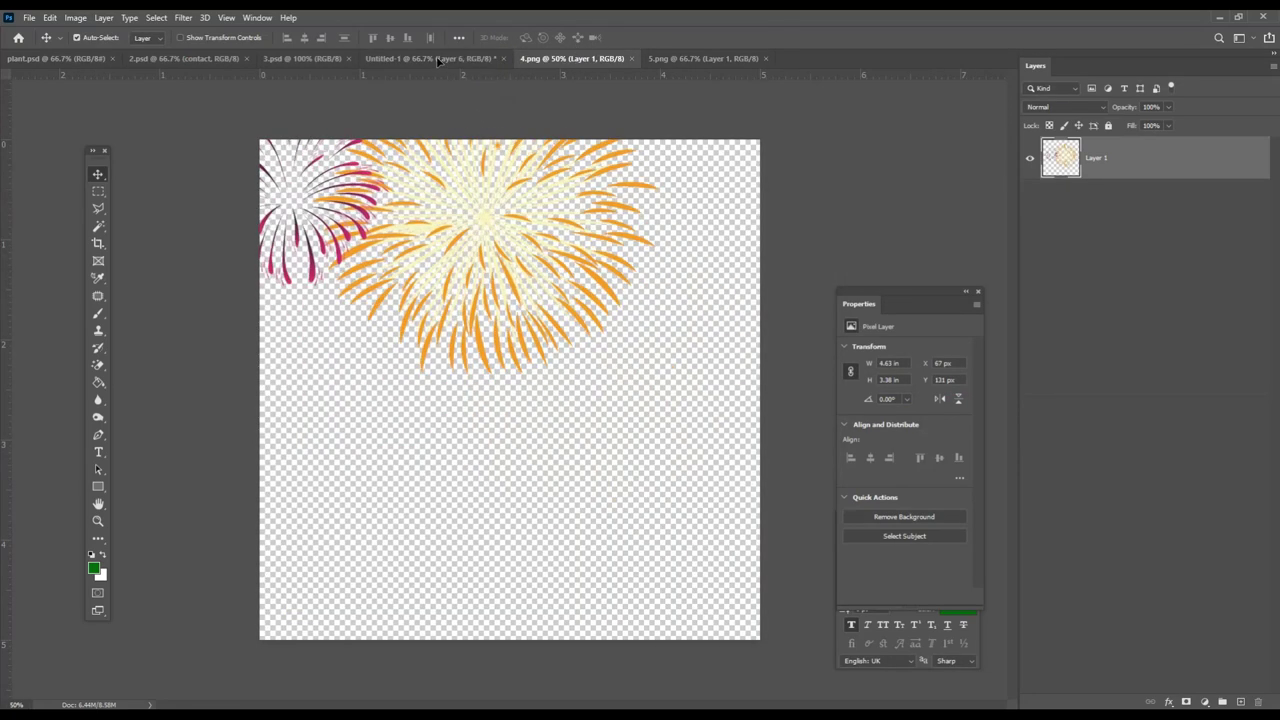
# Turn the 4.png fireworks white and shrink them into the upper-right sky
pyautogui.click(55, 18)
pyautogui.moveTo(96, 52)
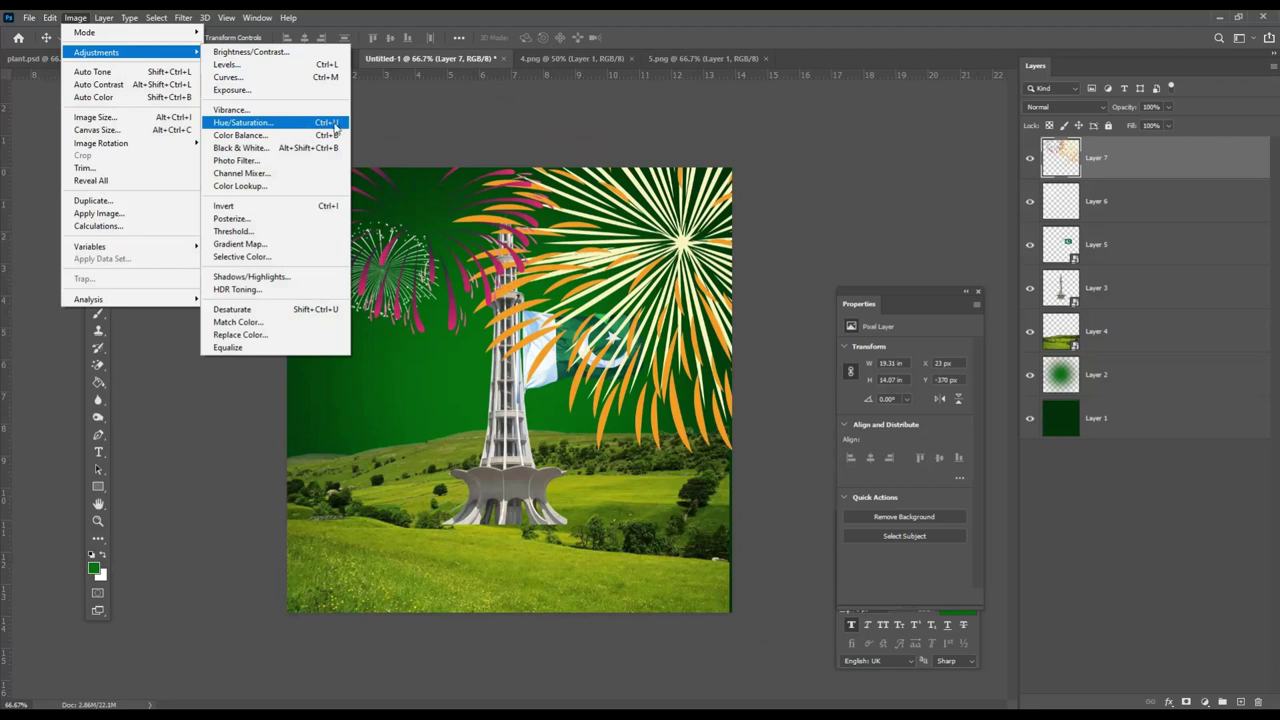
pyautogui.click(336, 125)
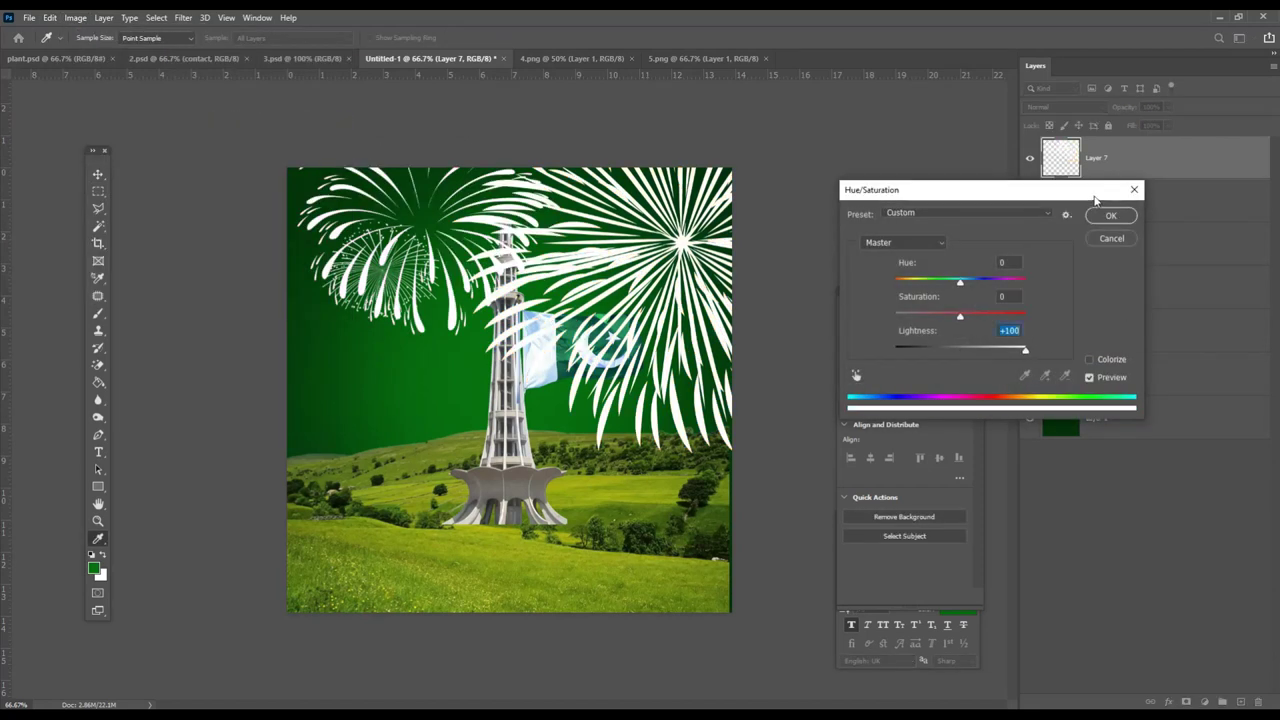
pyautogui.click(1105, 215)
pyautogui.hotkey('ctrl', 't')
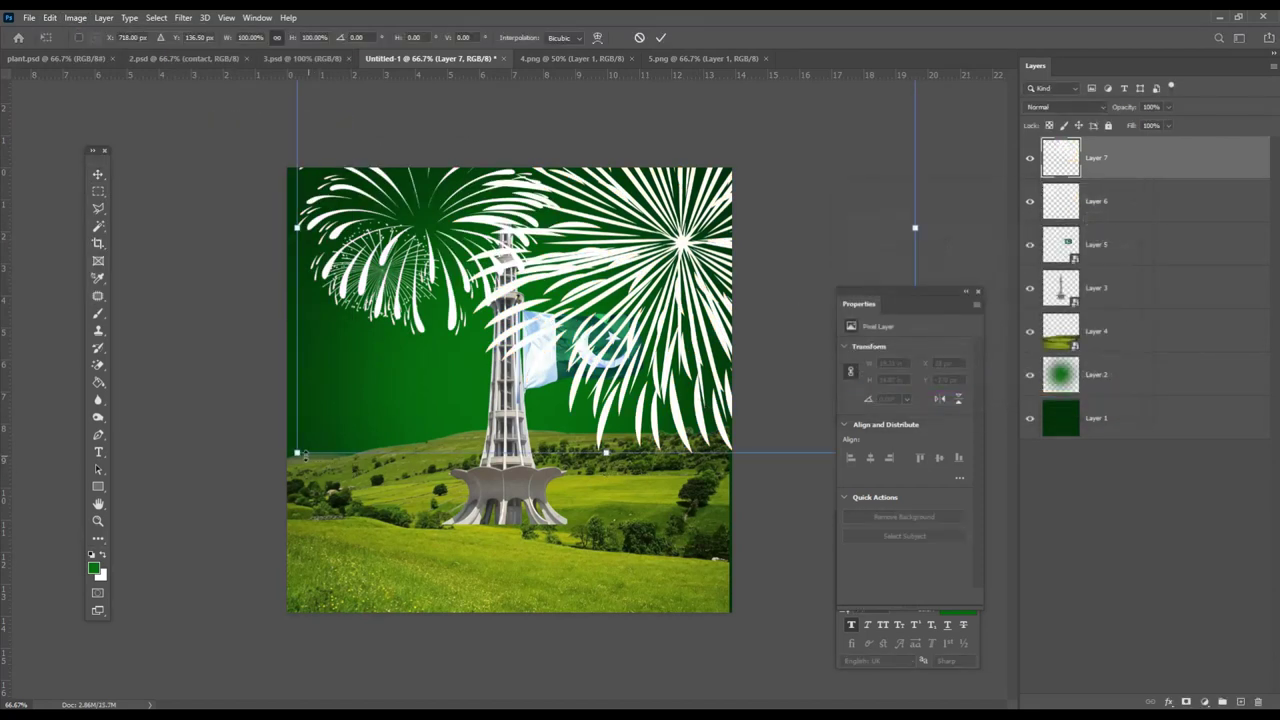
pyautogui.moveTo(305, 455); pyautogui.dragTo(540, 272)
pyautogui.moveTo(640, 225); pyautogui.dragTo(680, 237)
pyautogui.moveTo(712, 188); pyautogui.dragTo(734, 168)
pyautogui.press('Return')
# Lower the Fill of Layer 7 and Layer 6 (to 52%) to dim the fireworks
pyautogui.click(1169, 126)
pyautogui.moveTo(1157, 148); pyautogui.dragTo(1137, 145)
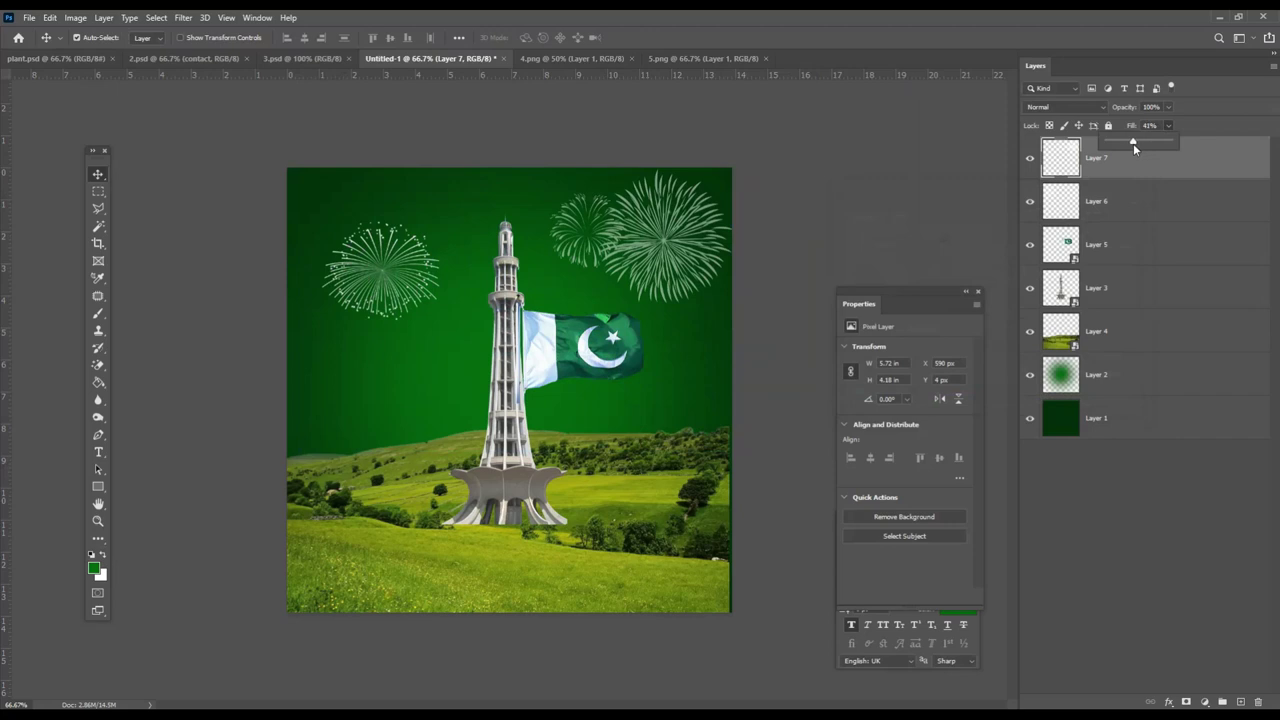
pyautogui.click(400, 285)
pyautogui.click(1140, 205)
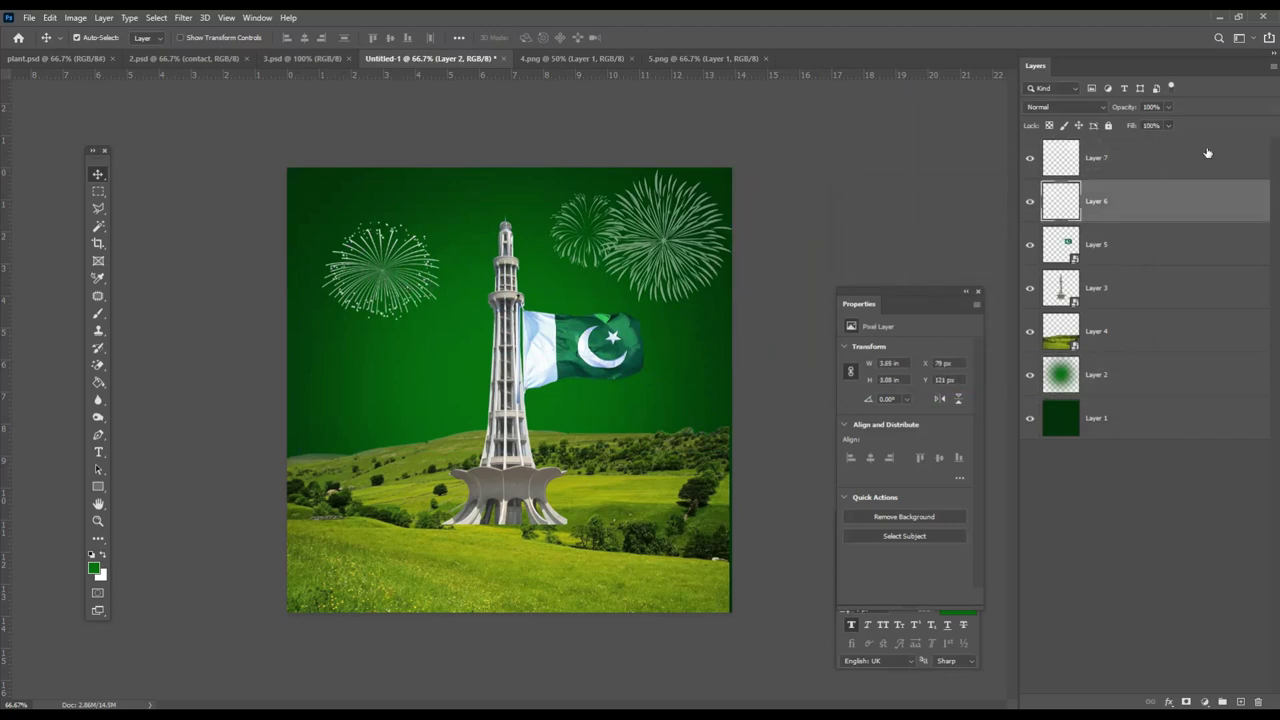
pyautogui.moveTo(1148, 146); pyautogui.dragTo(1140, 146)
# Move Layer 7 behind the tower above Layer 4, adjust burst positions, and close 4.png and 5.png
pyautogui.moveTo(663, 241)
pyautogui.mouseDown()
pyautogui.moveTo(605, 293)
pyautogui.moveTo(657, 235)
pyautogui.mouseUp()
pyautogui.moveTo(1124, 162); pyautogui.dragTo(1123, 306)
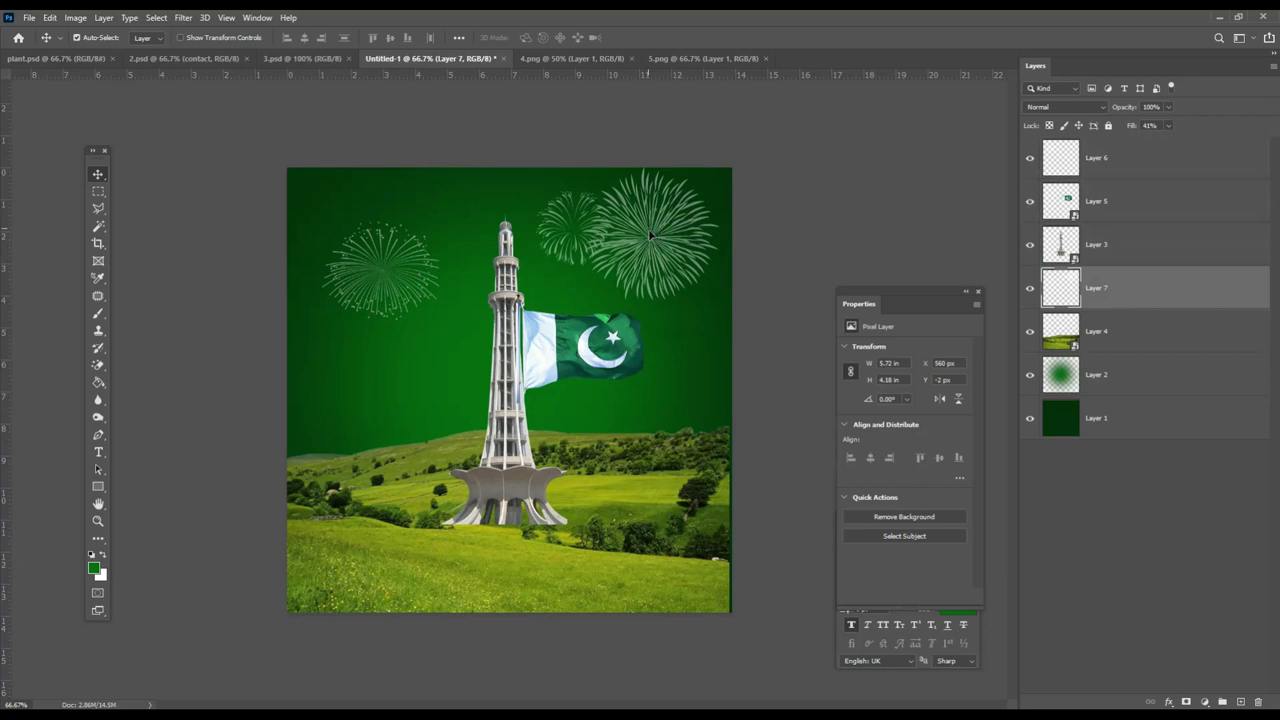
pyautogui.moveTo(650, 234); pyautogui.dragTo(653, 284)
pyautogui.moveTo(396, 270)
pyautogui.mouseDown()
pyautogui.moveTo(378, 244)
pyautogui.moveTo(378, 288)
pyautogui.mouseUp()
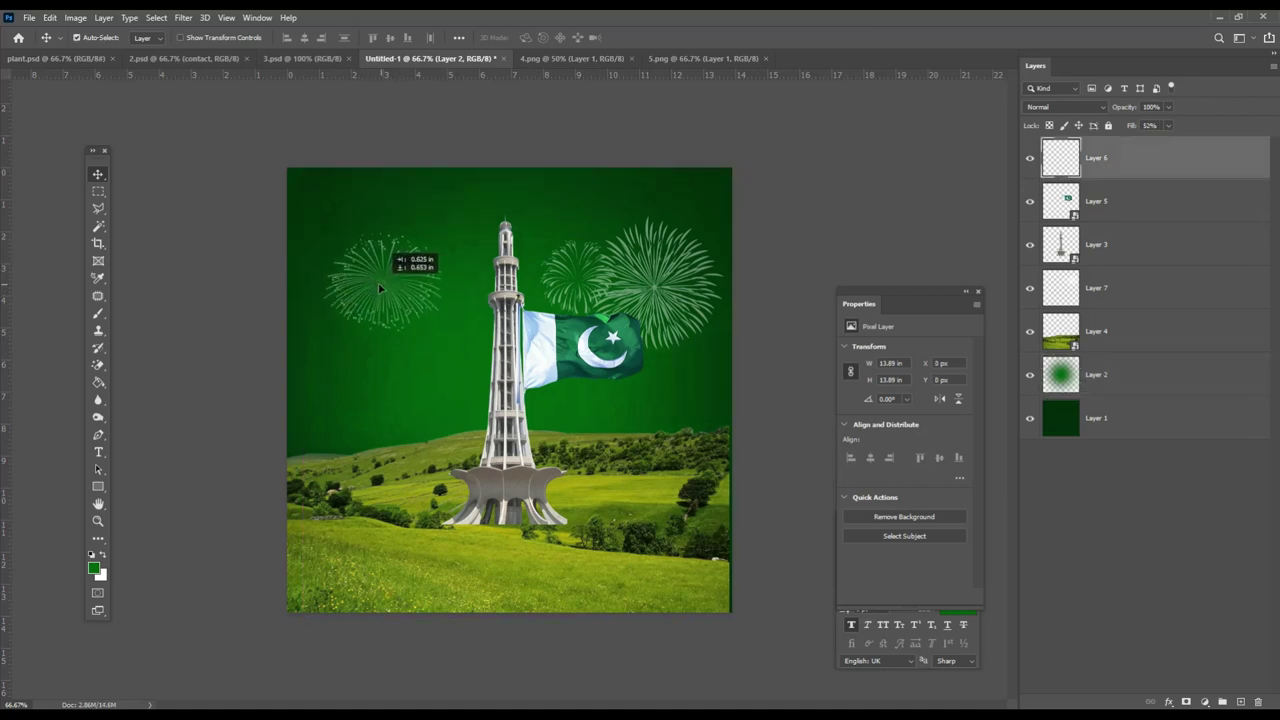
pyautogui.click(632, 58)
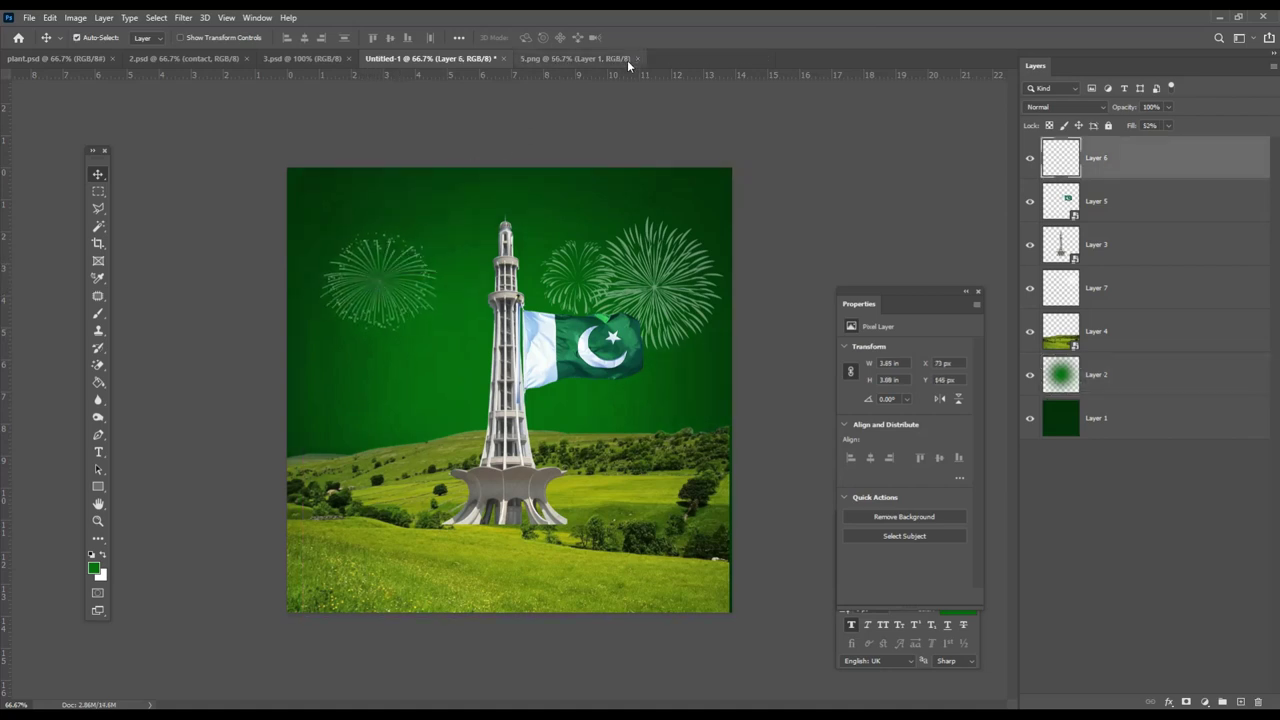
pyautogui.click(637, 59)
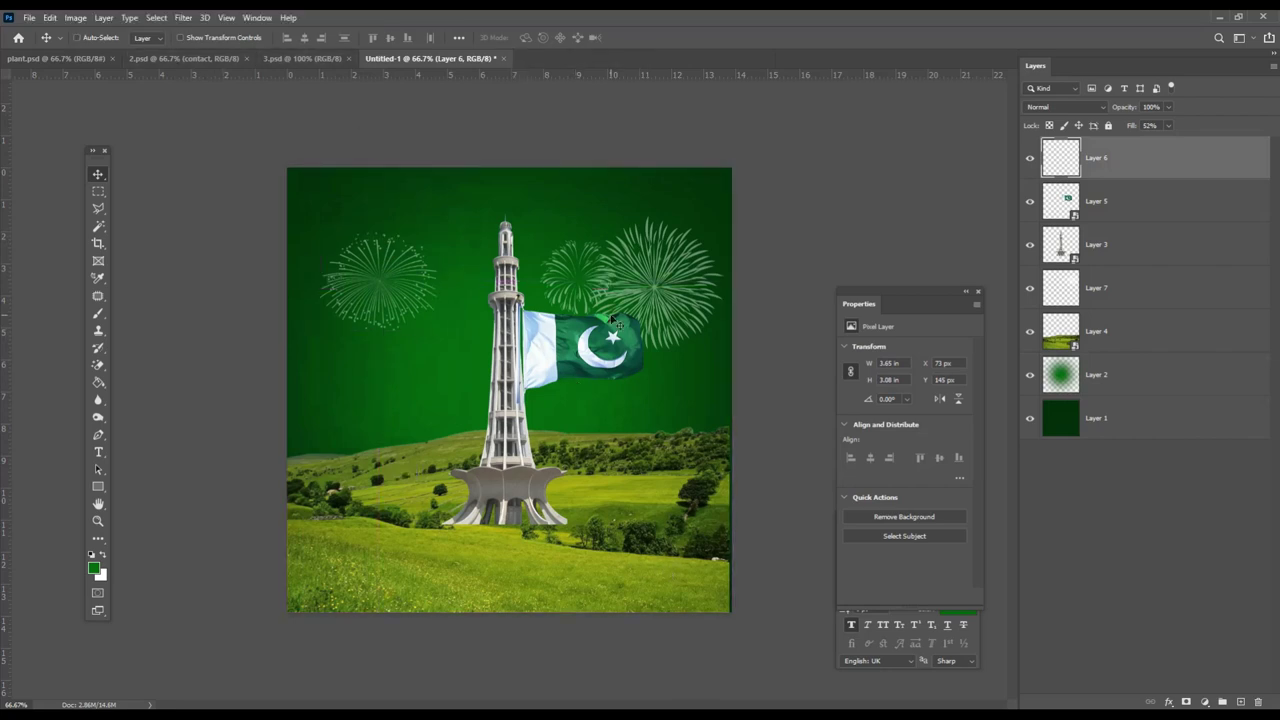
# Select a crescent from two offset ellipses over the minar and fill it white on new Layer 8
pyautogui.click(97, 193)
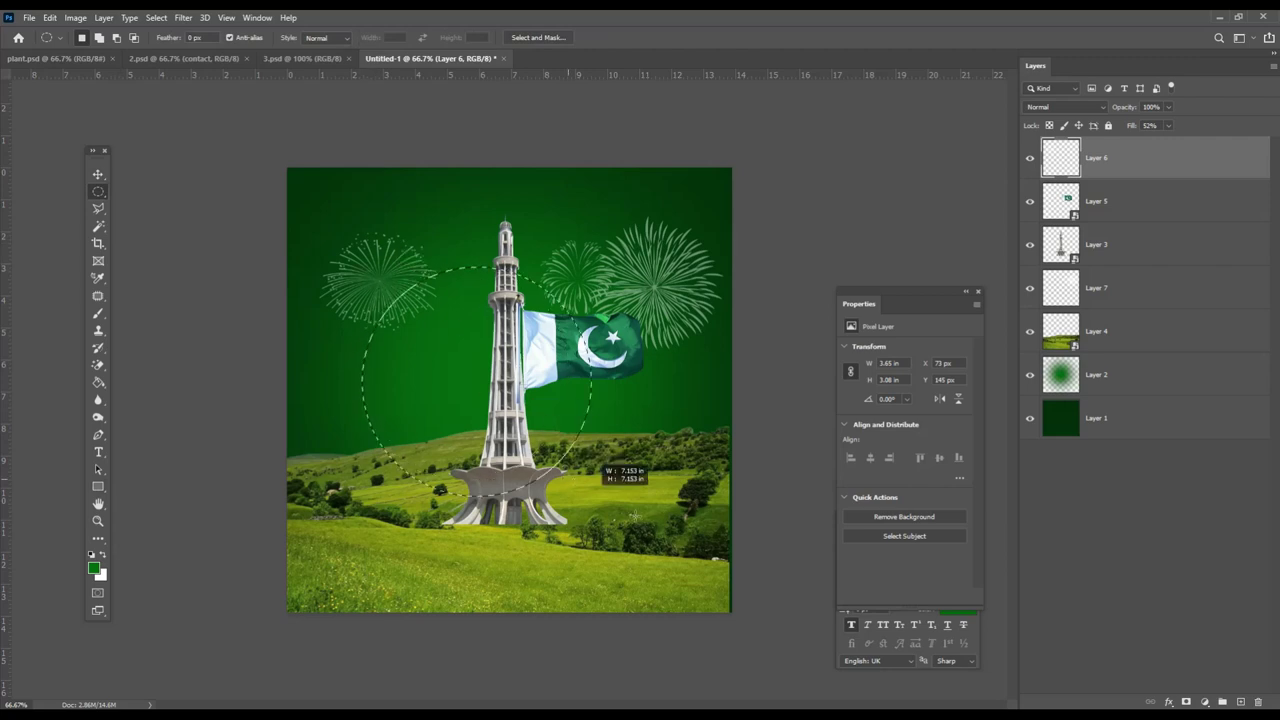
pyautogui.moveTo(395, 262); pyautogui.dragTo(690, 510)
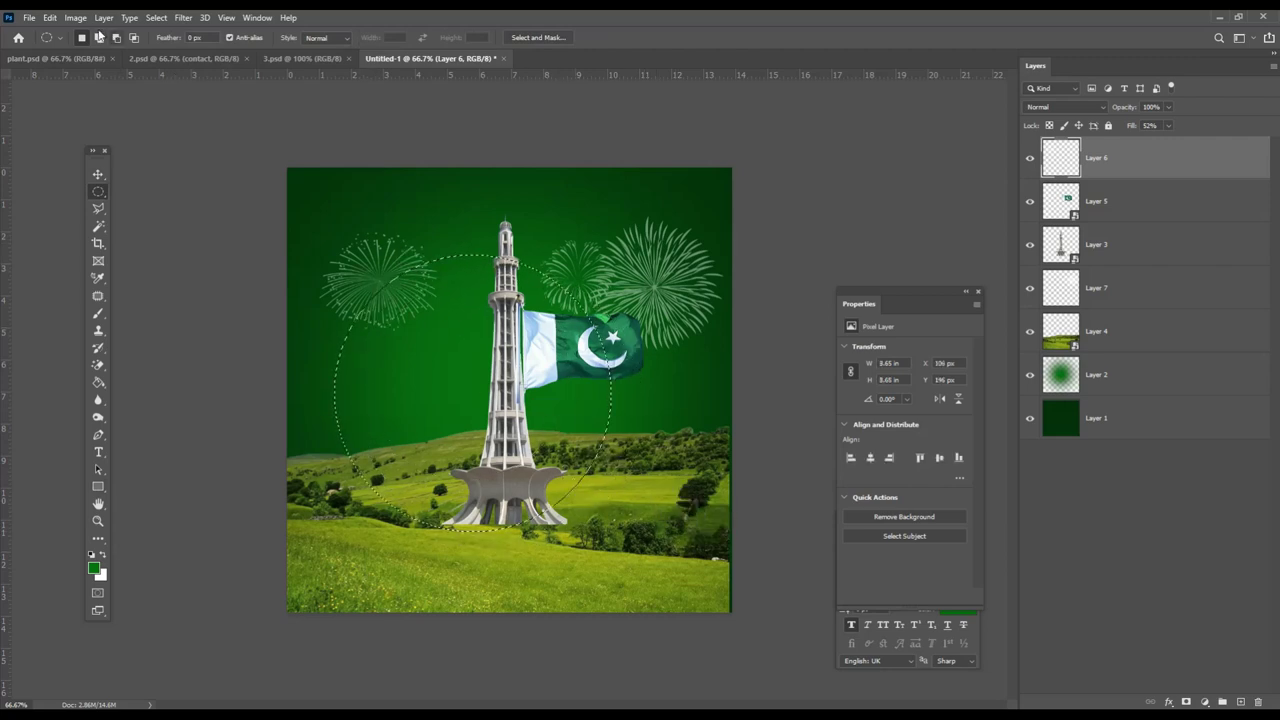
pyautogui.moveTo(387, 196)
pyautogui.mouseDown()
pyautogui.moveTo(678, 479)
pyautogui.moveTo(715, 472)
pyautogui.mouseUp()
pyautogui.click(98, 176)
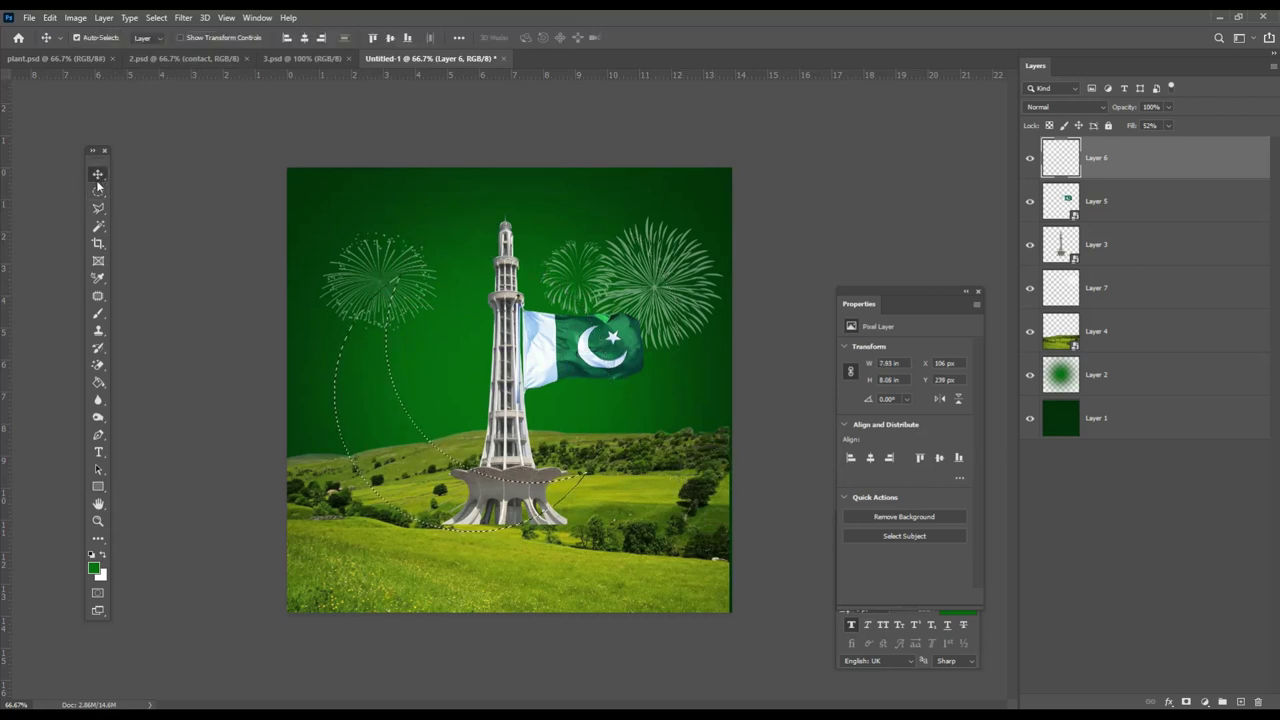
pyautogui.rightClick(98, 382)
pyautogui.click(150, 395)
pyautogui.click(104, 554)
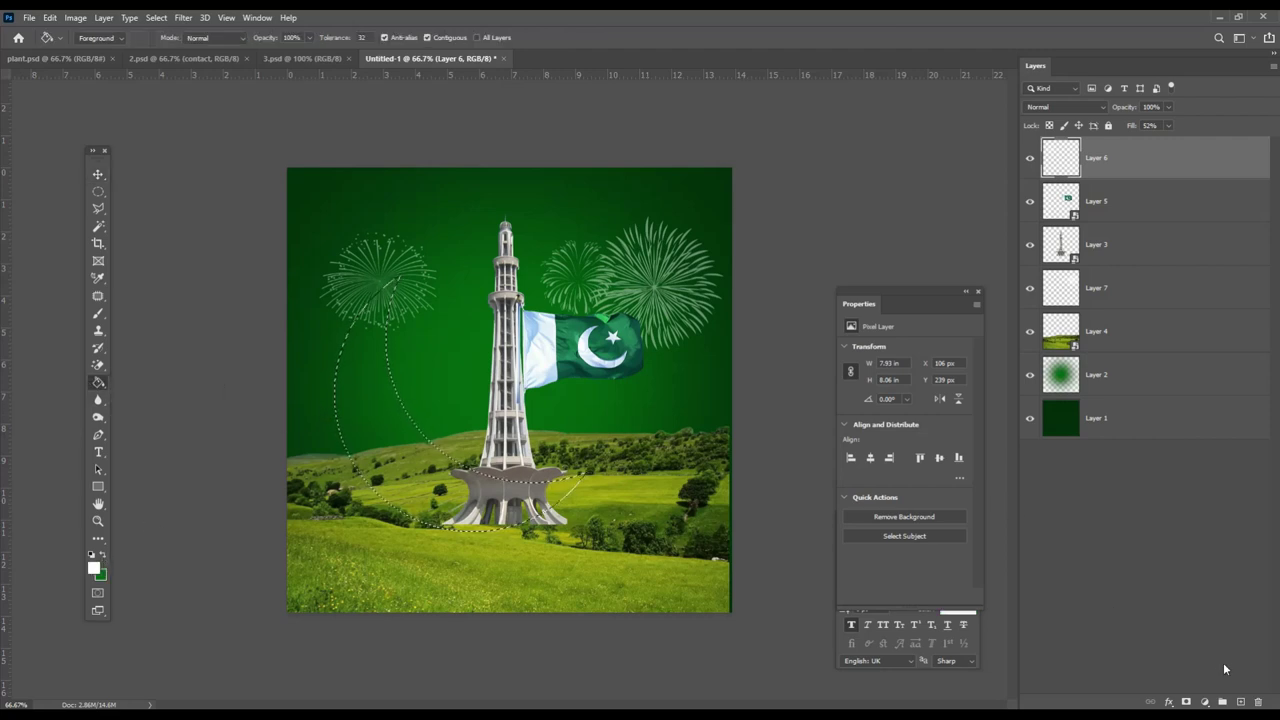
pyautogui.click(1241, 700)
pyautogui.click(409, 452)
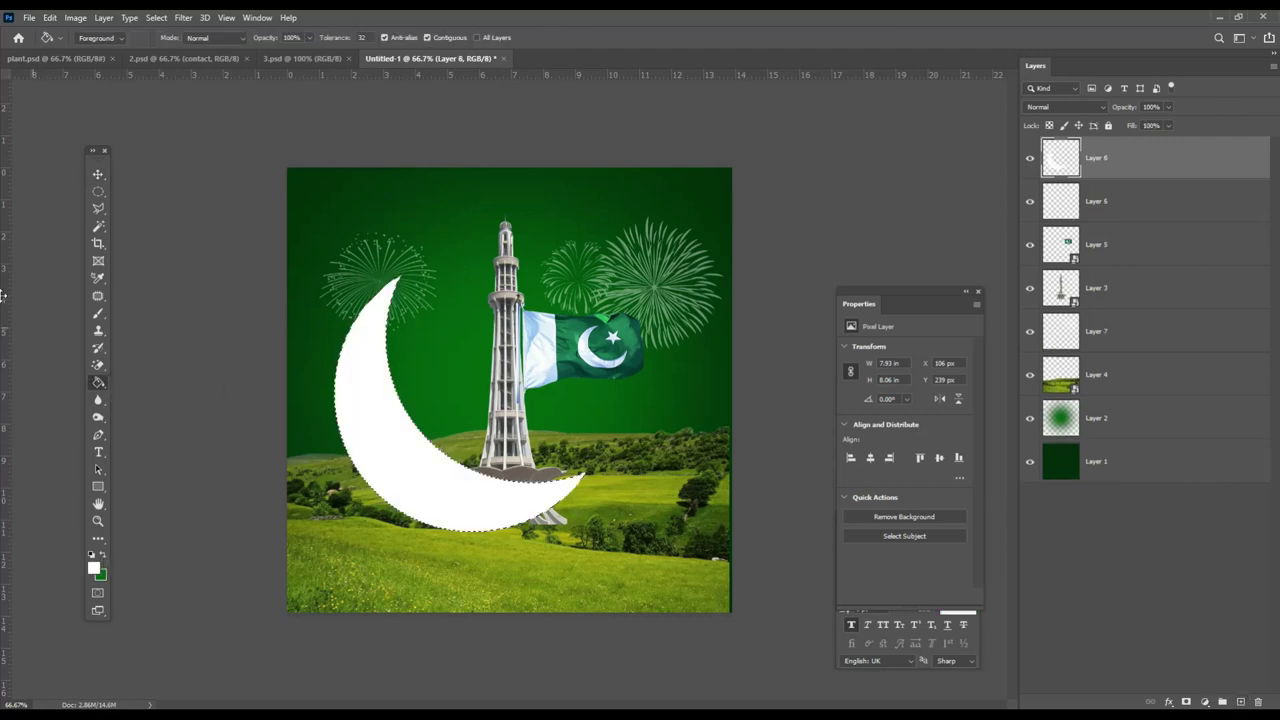
pyautogui.click(97, 176)
pyautogui.hotkey('ctrl', 'd')
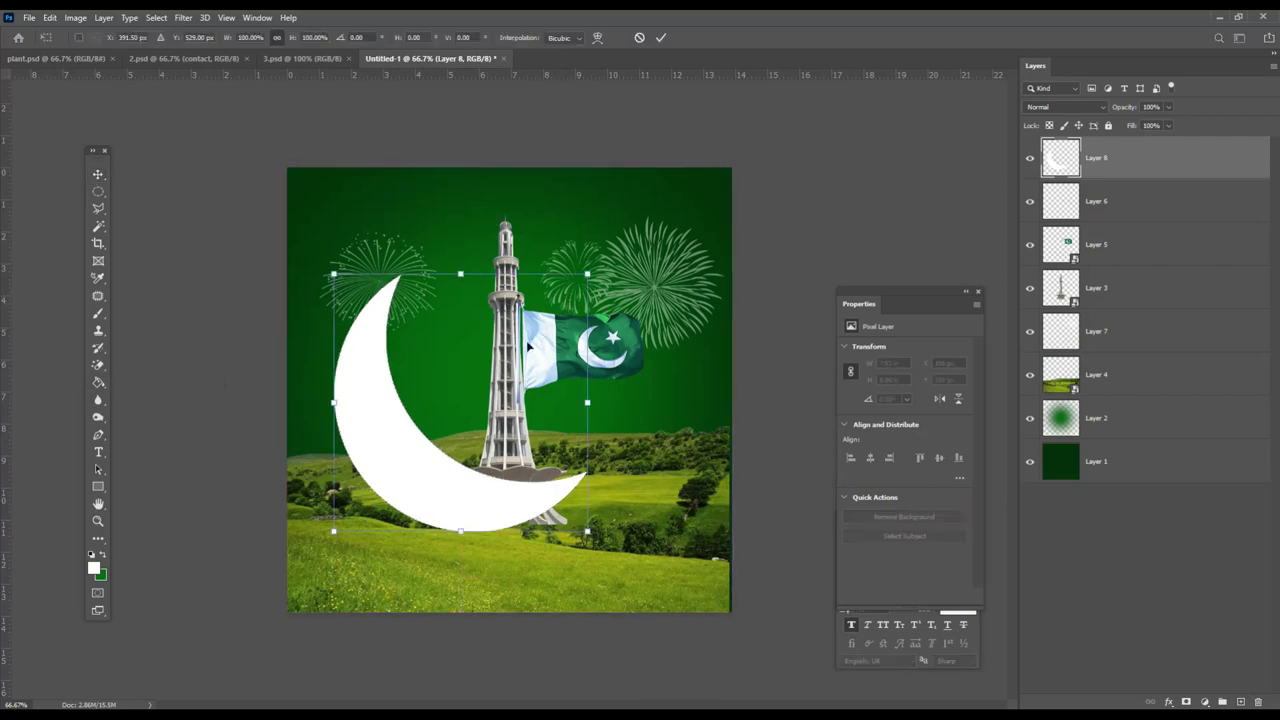
# Convert crescent Layer 8 to a Smart Object, scale it to about 80% and centre it over the minar
pyautogui.rightClick(1135, 165)
pyautogui.click(1000, 333)
pyautogui.hotkey('ctrl', 't')
pyautogui.moveTo(587, 273); pyautogui.dragTo(534, 328)
pyautogui.moveTo(465, 386); pyautogui.dragTo(509, 372)
pyautogui.moveTo(577, 316); pyautogui.dragTo(606, 287)
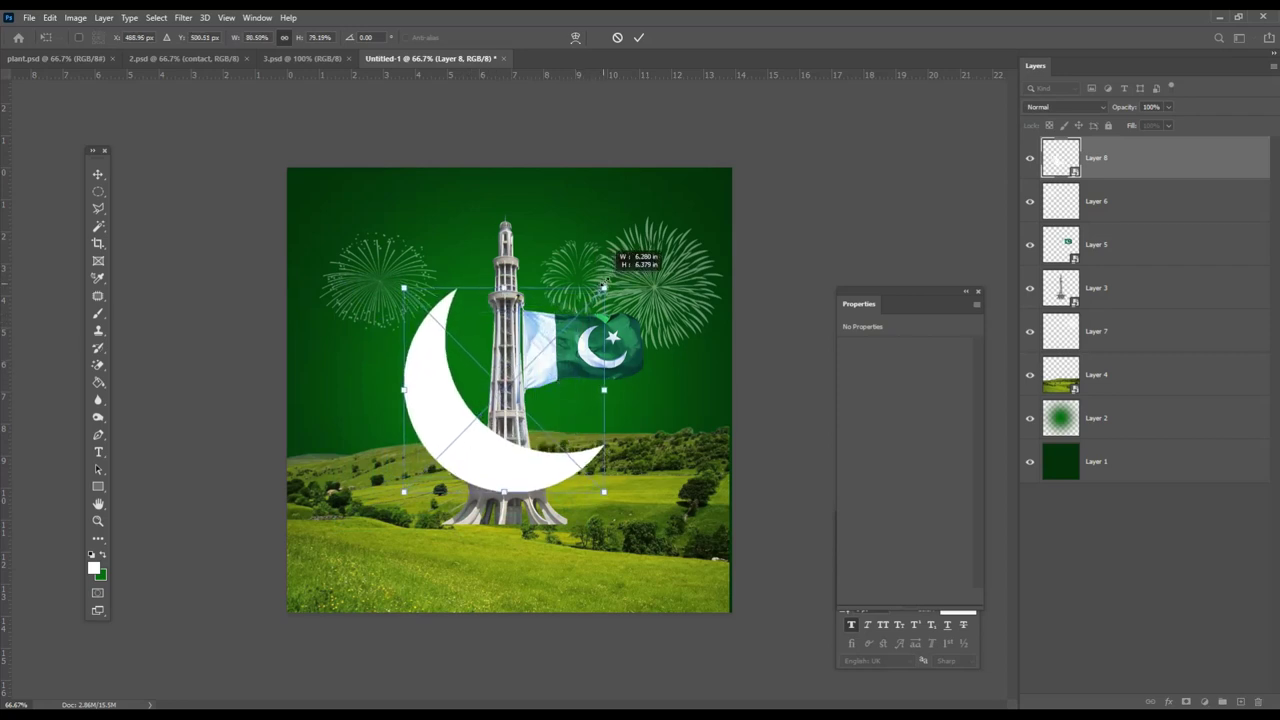
pyautogui.moveTo(535, 445); pyautogui.dragTo(538, 421)
pyautogui.press('Return')
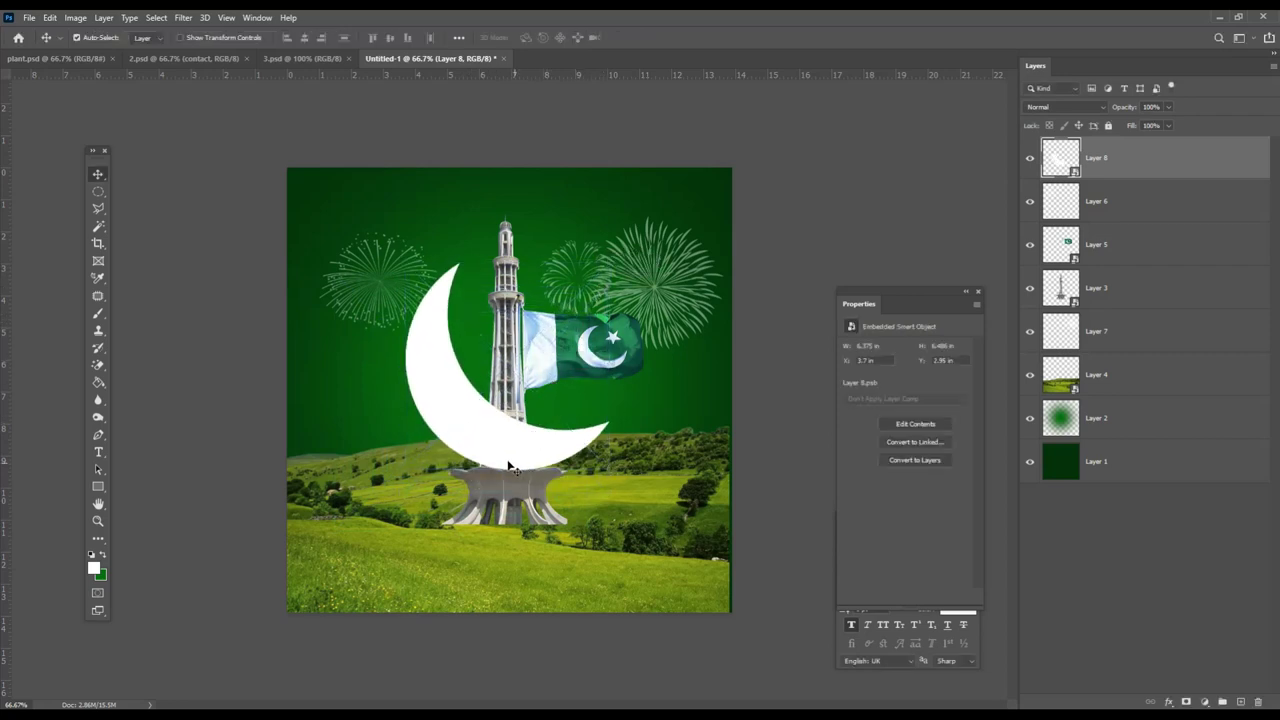
pyautogui.moveTo(504, 451); pyautogui.dragTo(499, 452)
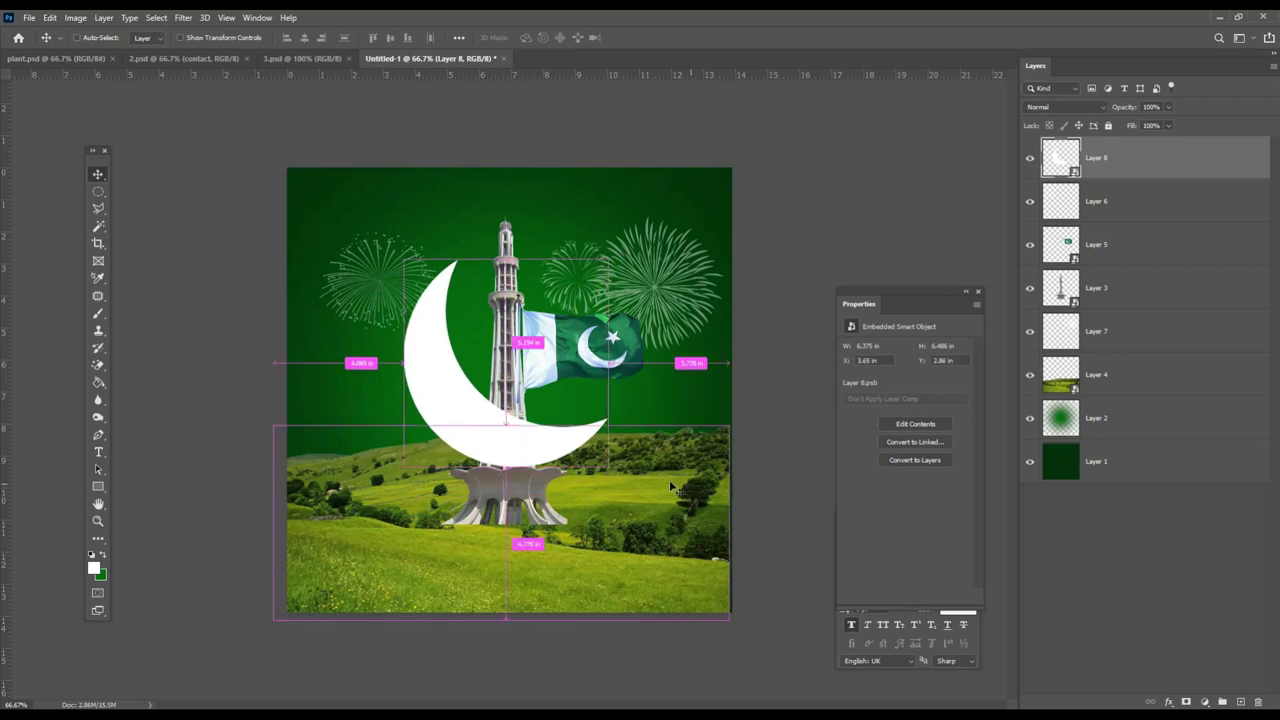
# Tilt the crescent by about -8 degrees and nudge it slightly right and down
pyautogui.hotkey('ctrl', 't')
pyautogui.moveTo(676, 456); pyautogui.dragTo(688, 432)
pyautogui.moveTo(493, 443); pyautogui.dragTo(500, 448)
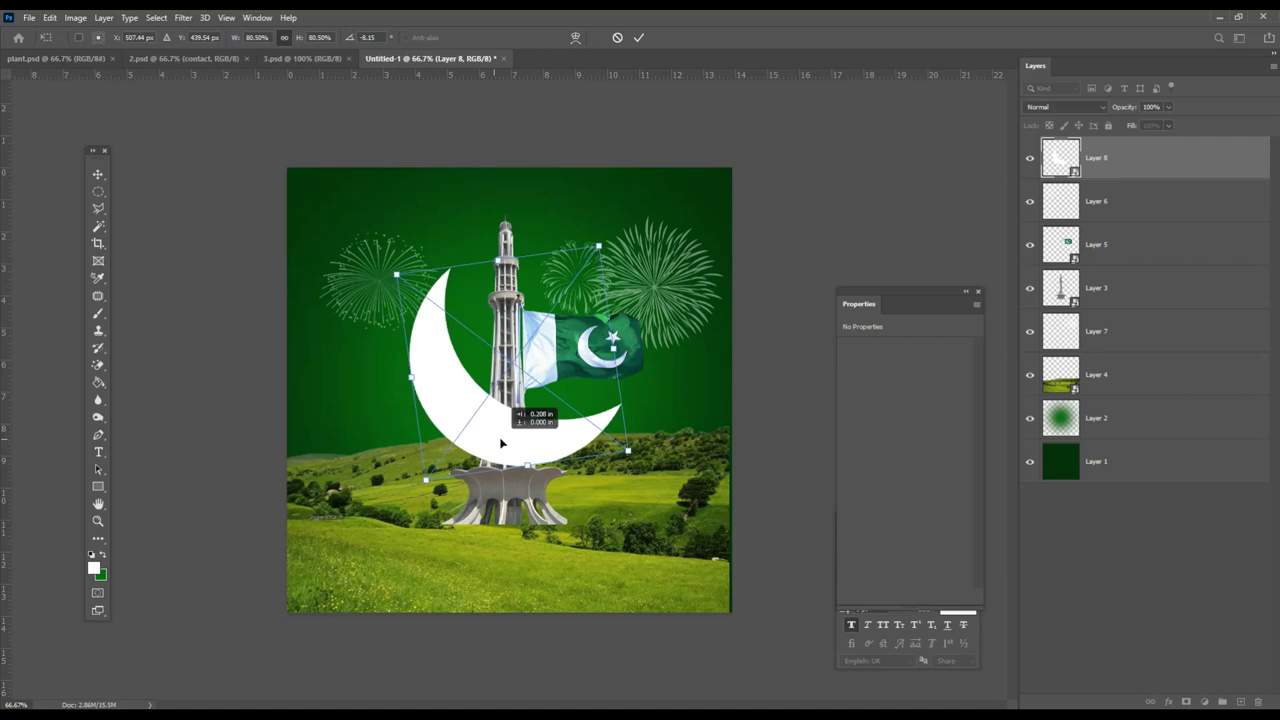
pyautogui.press('Return')
# Open the 6.png and 7.png cloud images and drag the 7.png cloud into the poster
pyautogui.click(29, 17)
pyautogui.click(40, 40)
pyautogui.moveTo(948, 240)
pyautogui.mouseDown()
pyautogui.moveTo(700, 146)
pyautogui.moveTo(699, 168)
pyautogui.mouseUp()
pyautogui.click(1025, 605)
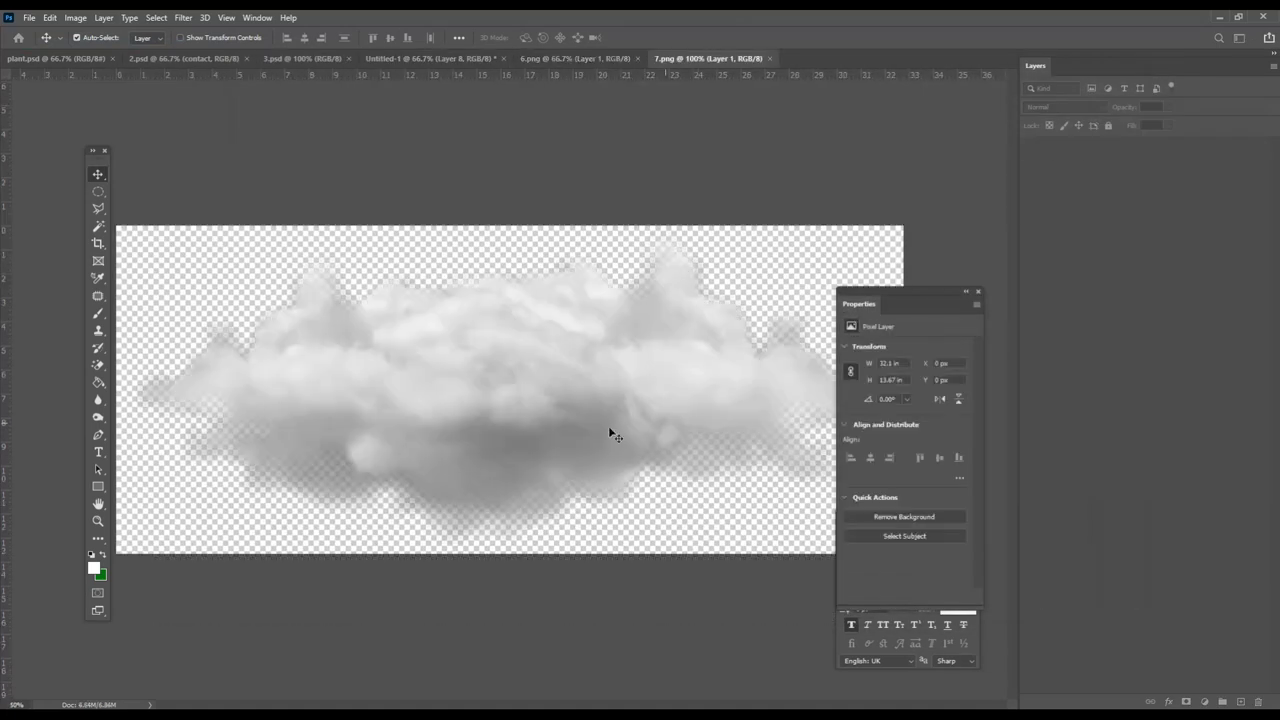
pyautogui.moveTo(608, 434)
pyautogui.mouseDown()
pyautogui.moveTo(478, 161)
pyautogui.moveTo(642, 359)
pyautogui.mouseUp()
# Shrink the 7.png cloud to about 34% and place it around the tower base
pyautogui.hotkey('ctrl', 't')
pyautogui.moveTo(761, 280)
pyautogui.mouseDown()
pyautogui.moveTo(397, 428)
pyautogui.moveTo(266, 462)
pyautogui.mouseUp()
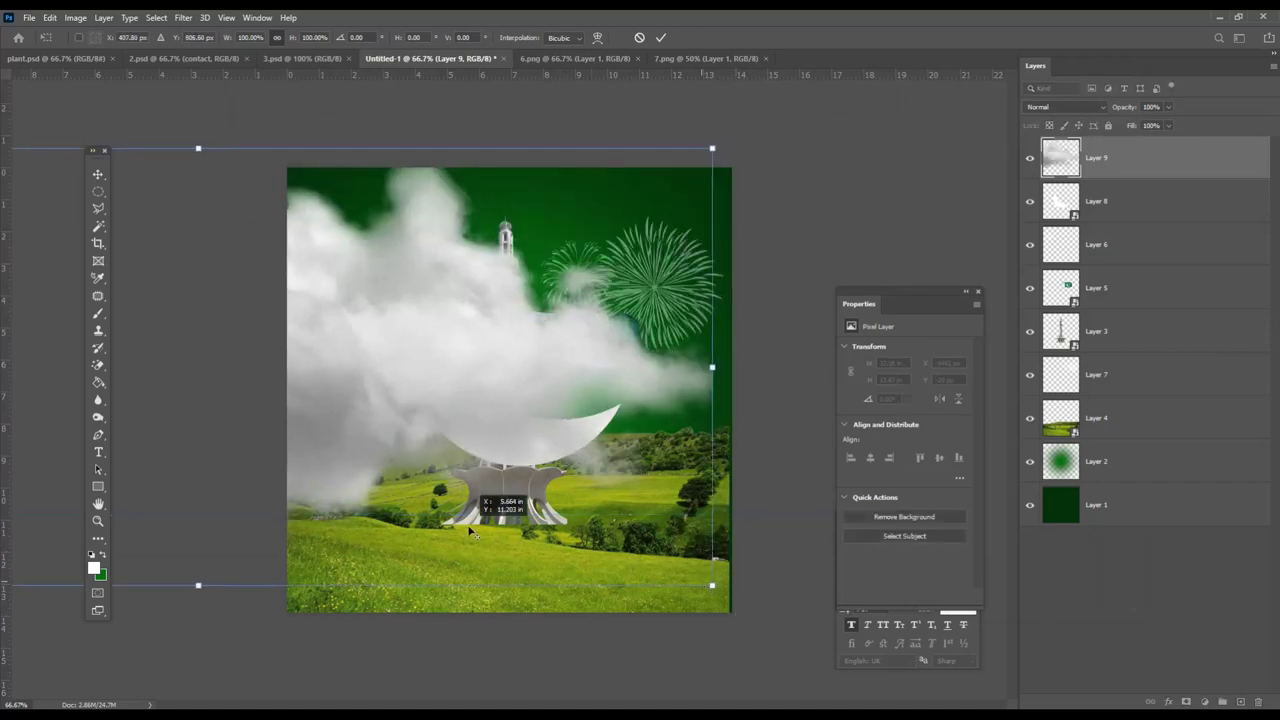
pyautogui.moveTo(713, 590); pyautogui.dragTo(629, 405)
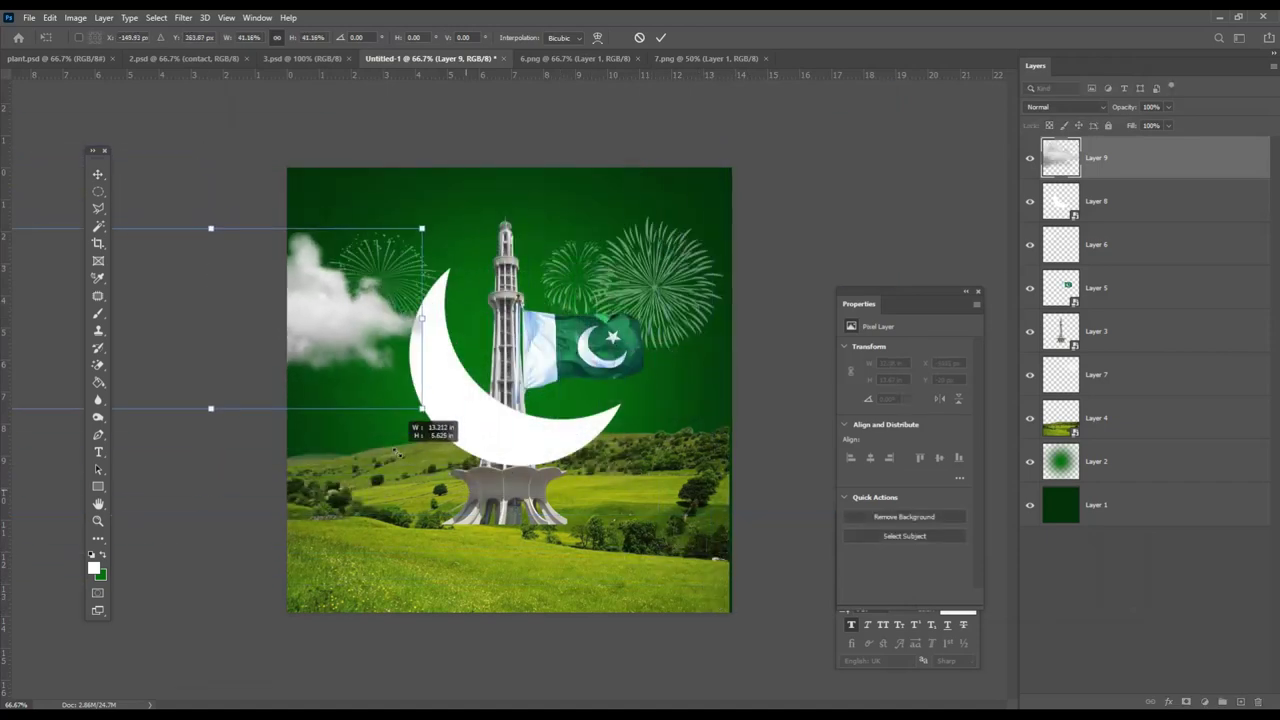
pyautogui.moveTo(430, 430); pyautogui.dragTo(483, 581)
pyautogui.moveTo(682, 375); pyautogui.dragTo(552, 425)
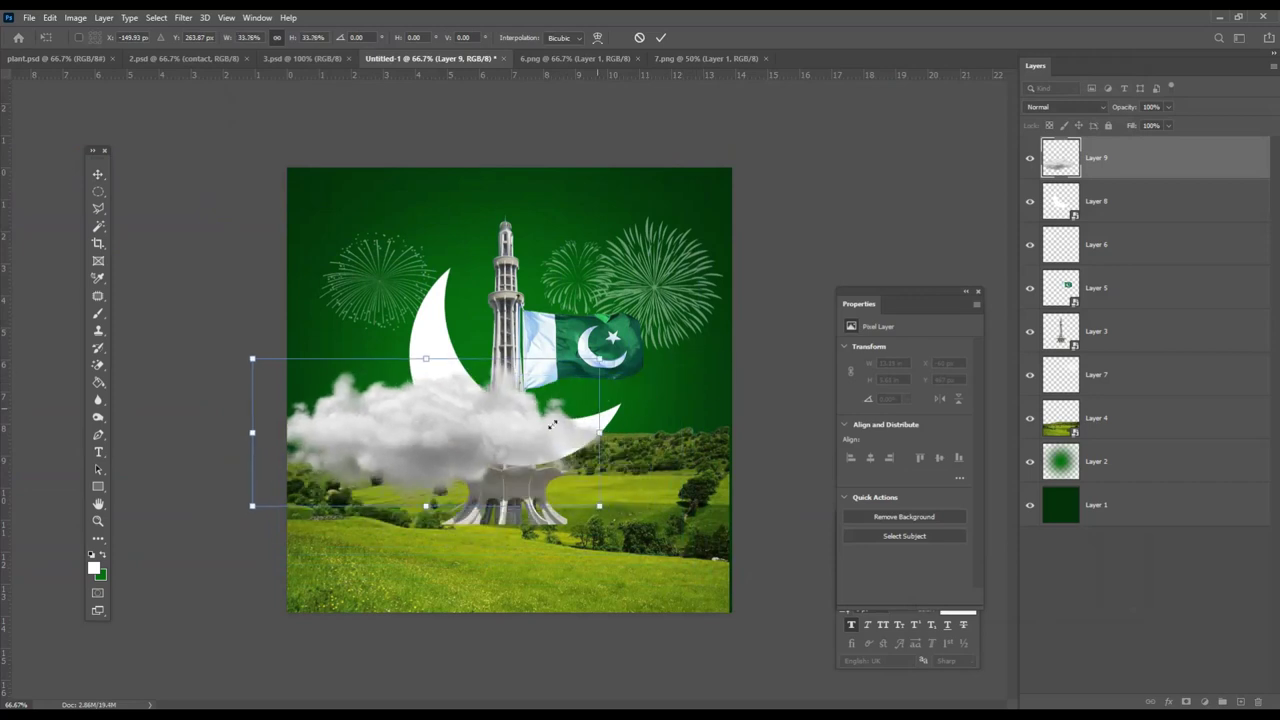
pyautogui.moveTo(598, 362); pyautogui.dragTo(504, 416)
pyautogui.press('Return')
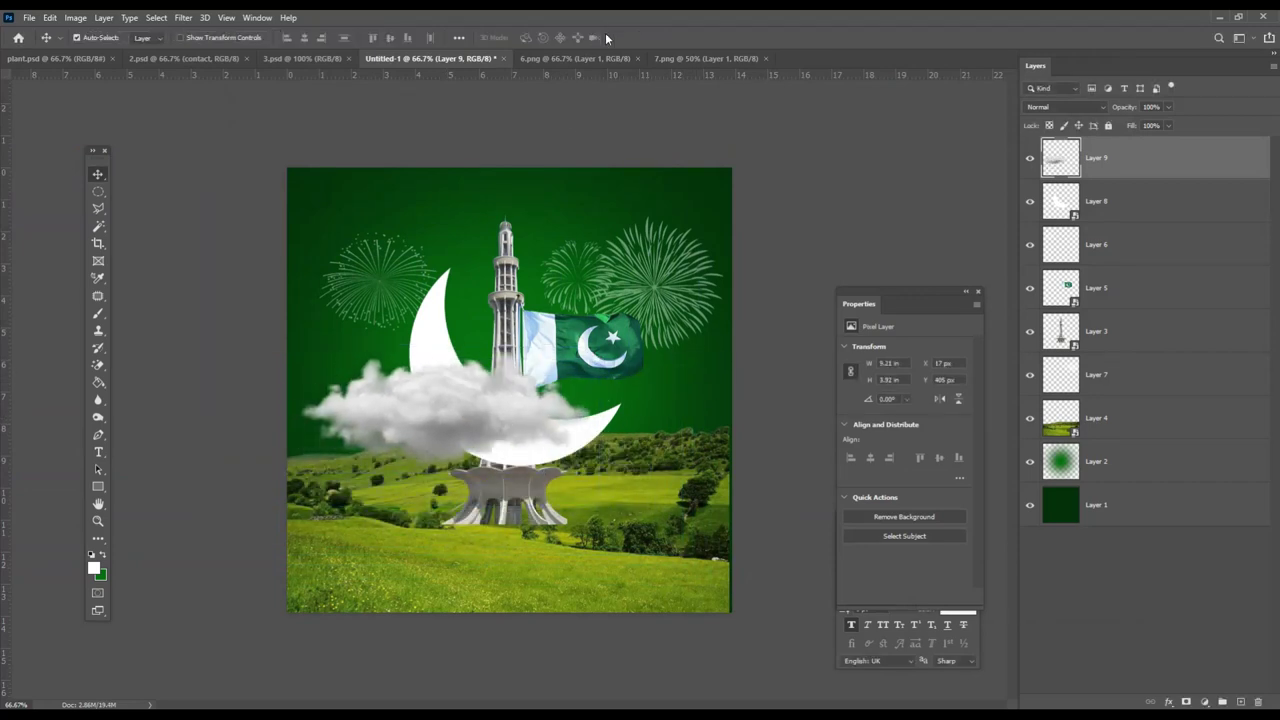
# Close 7.png, then copy the whole 6.png cloud and paste it into the poster
pyautogui.click(705, 58)
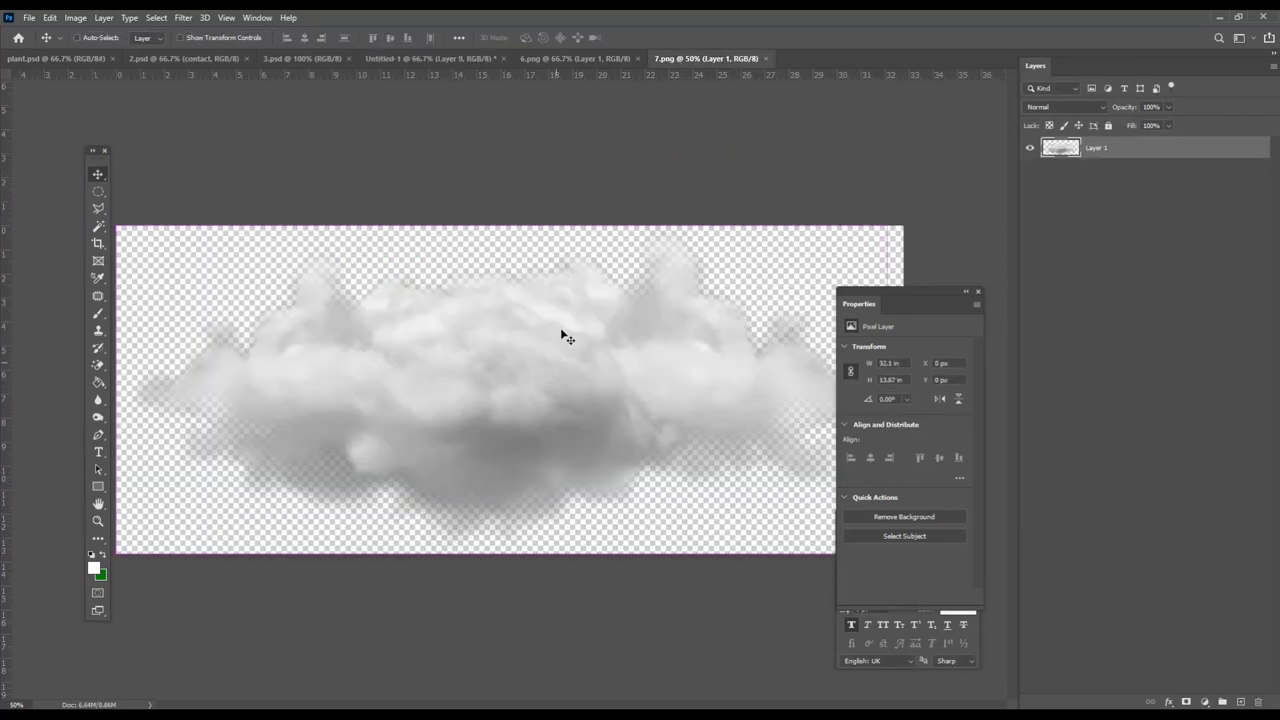
pyautogui.hotkey('ctrl', 'w')
pyautogui.click(575, 58)
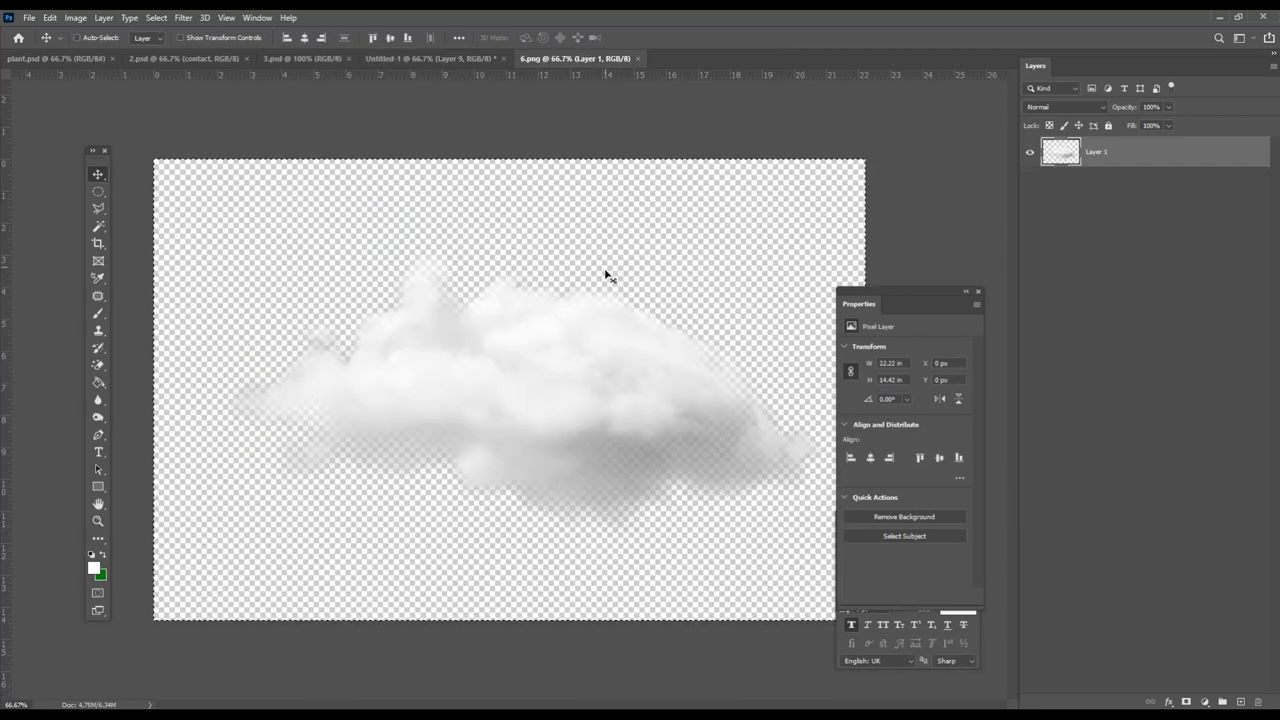
pyautogui.hotkey('ctrl', 'a')
pyautogui.hotkey('ctrl', 'c')
pyautogui.hotkey('ctrl', 'w')
pyautogui.hotkey('ctrl', 'v')
pyautogui.moveTo(610, 352); pyautogui.dragTo(508, 374)
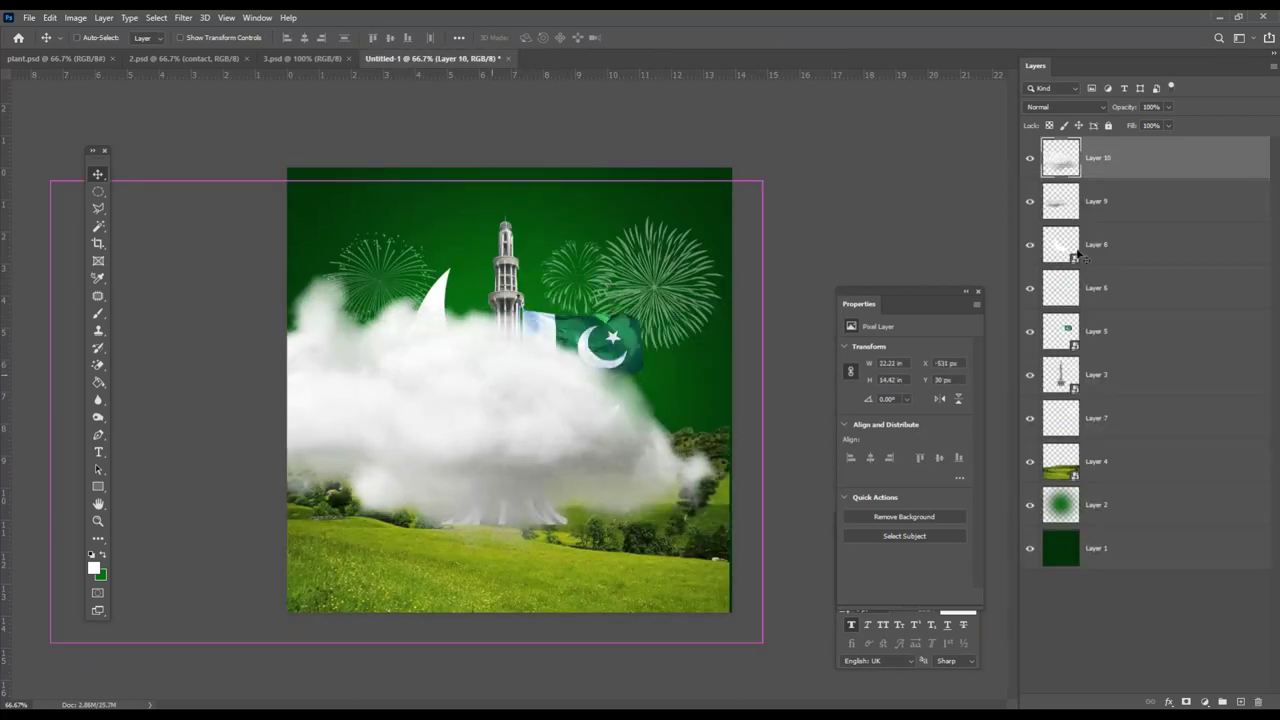
# Convert Layers 10 and 9 to Smart Objects and shrink the second cloud to 35% over the base
pyautogui.rightClick(1148, 156)
pyautogui.click(1158, 325)
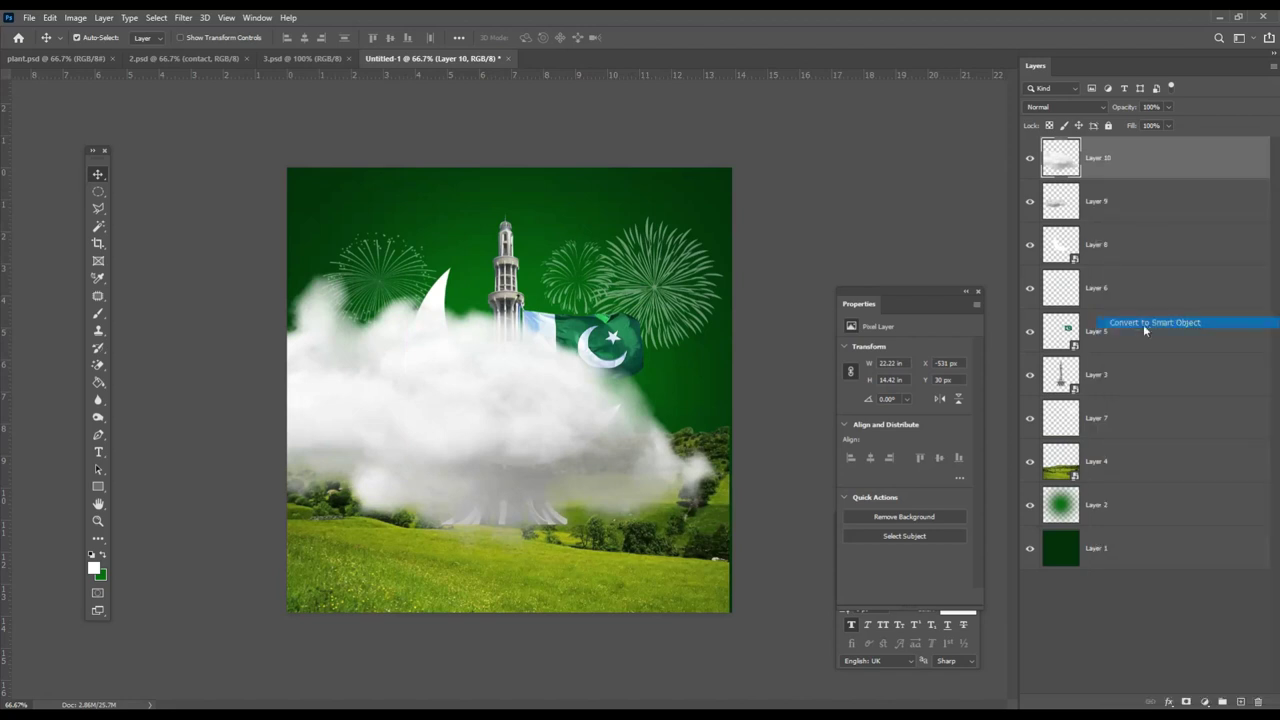
pyautogui.rightClick(1159, 217)
pyautogui.click(1063, 330)
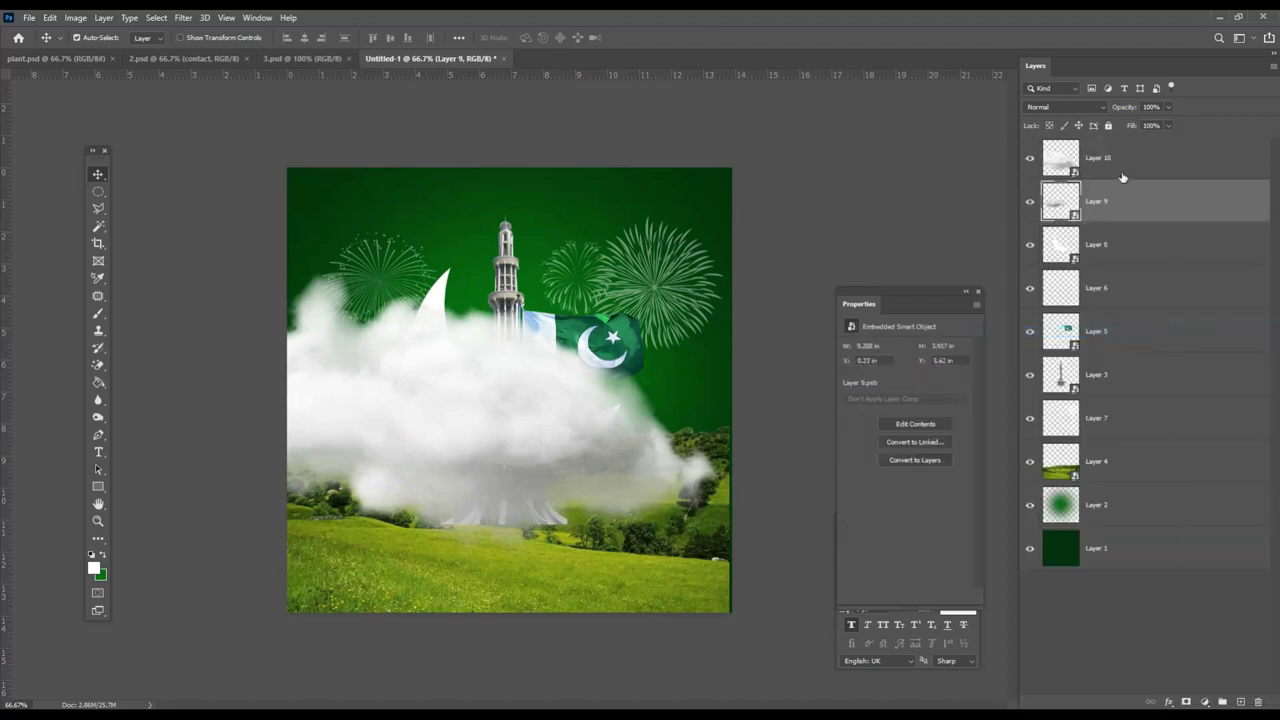
pyautogui.hotkey('ctrl', 't')
pyautogui.moveTo(763, 179); pyautogui.dragTo(533, 330)
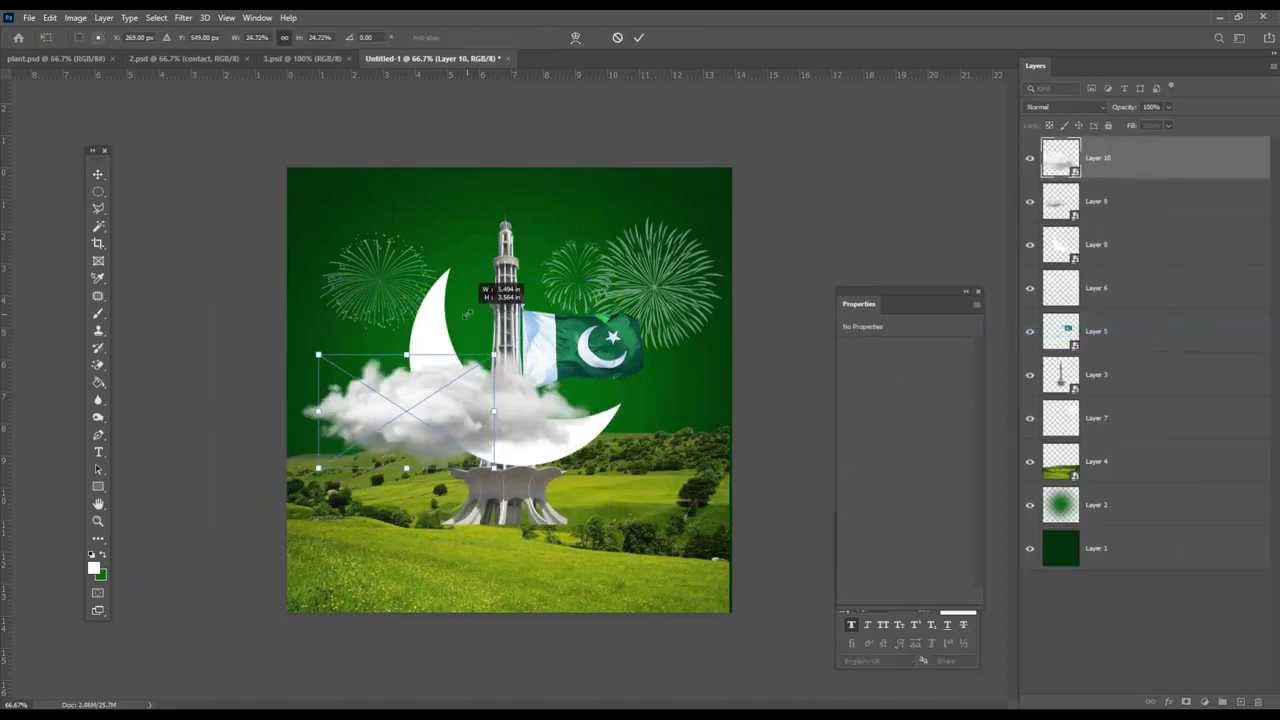
pyautogui.moveTo(470, 417); pyautogui.dragTo(590, 484)
pyautogui.press('Return')
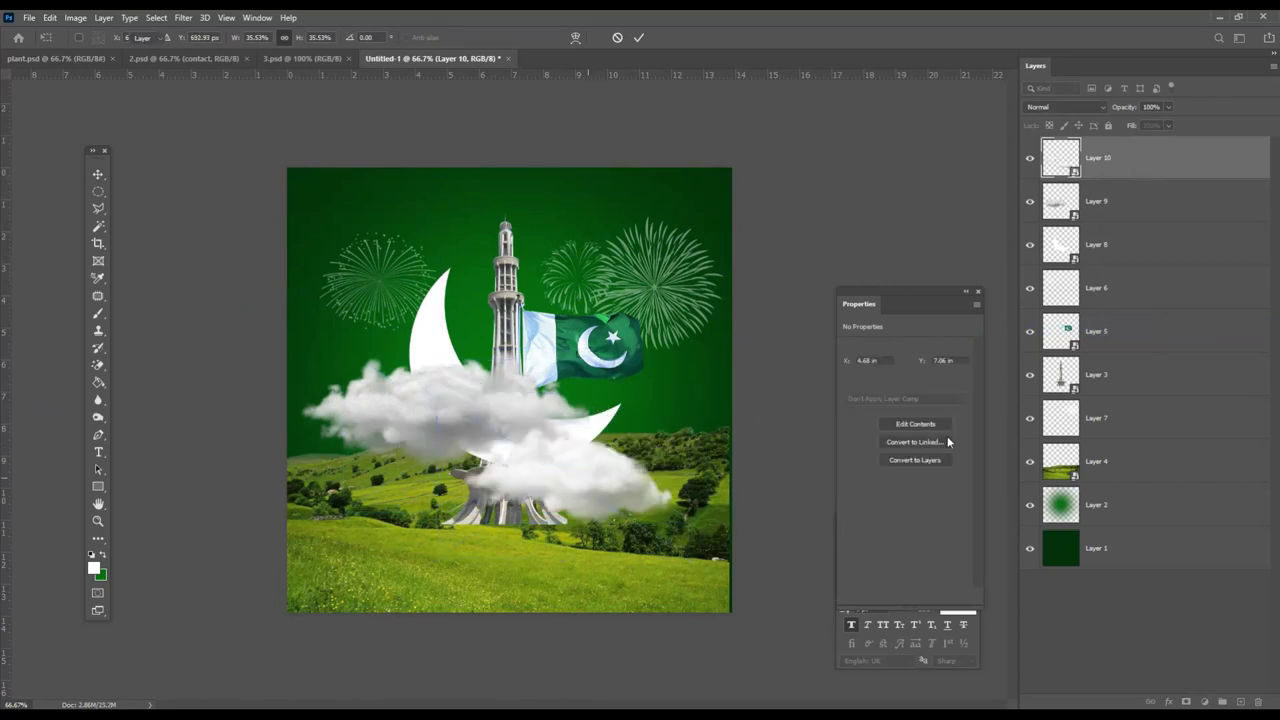
# Move Layer 10 behind the tower and lower the large cloud to uncover the crescent
pyautogui.moveTo(1128, 172); pyautogui.dragTo(1137, 396)
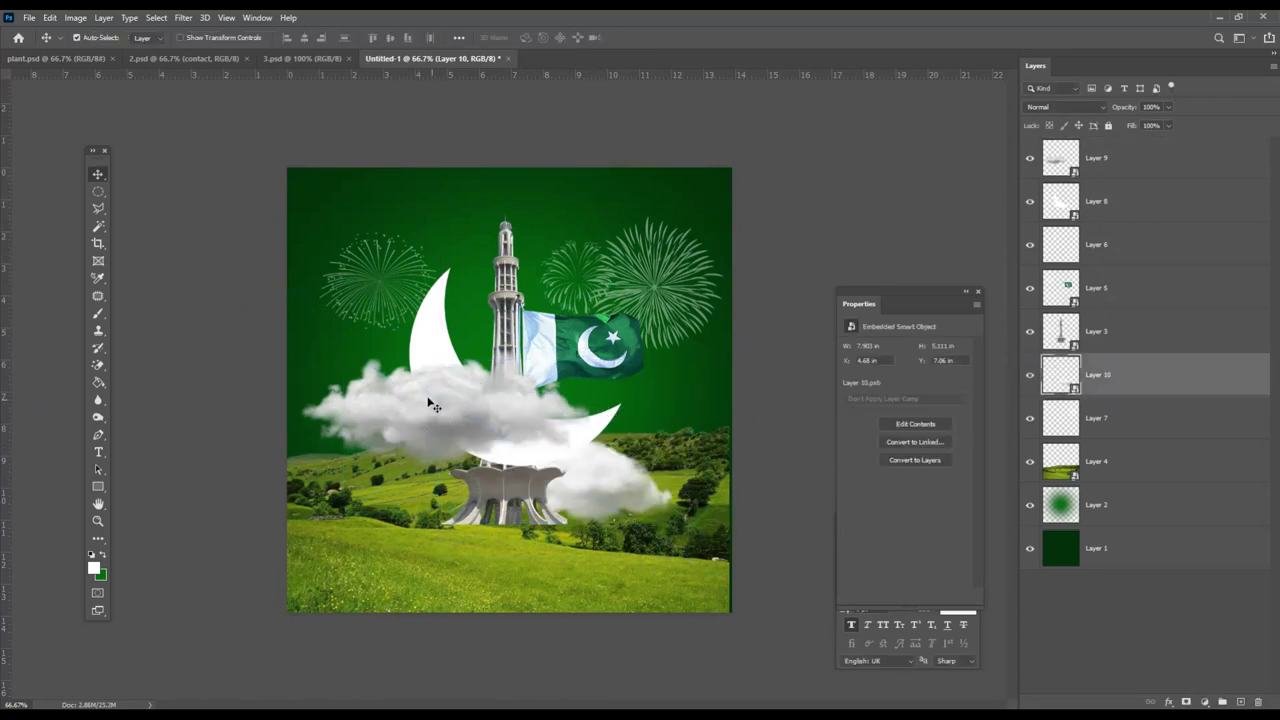
pyautogui.moveTo(428, 402); pyautogui.dragTo(430, 437)
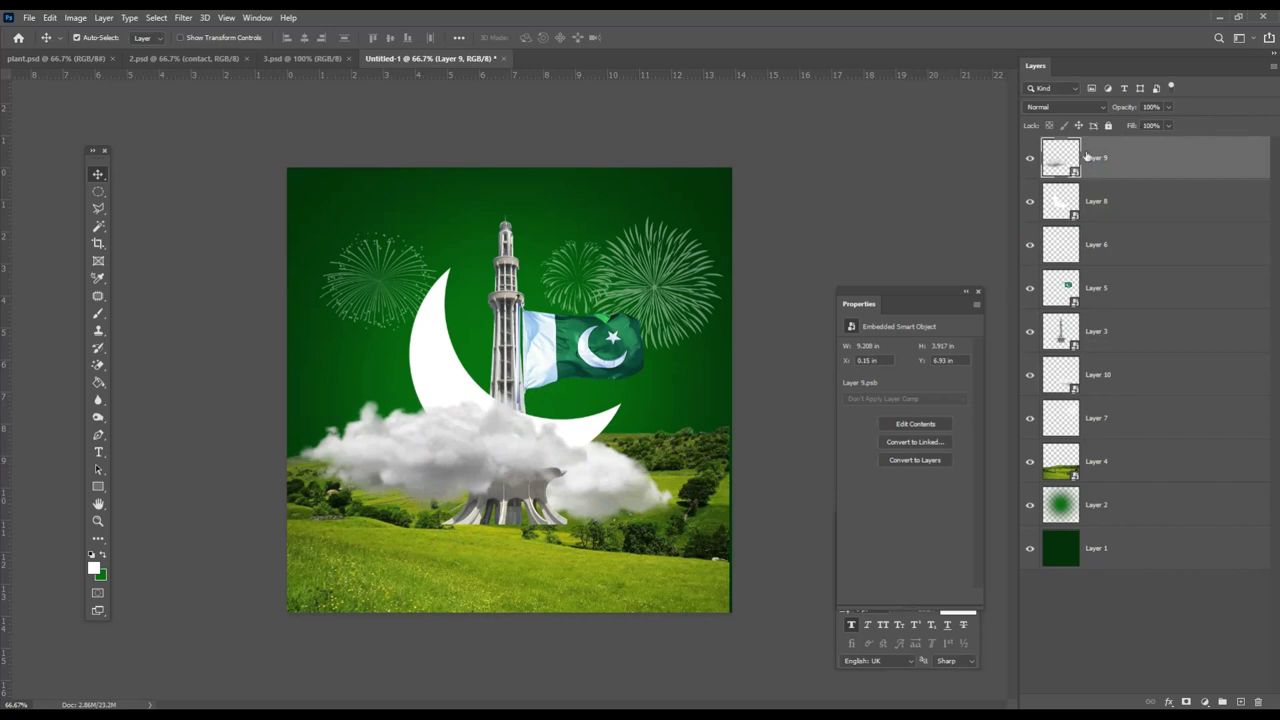
pyautogui.click(76, 17)
pyautogui.moveTo(96, 52)
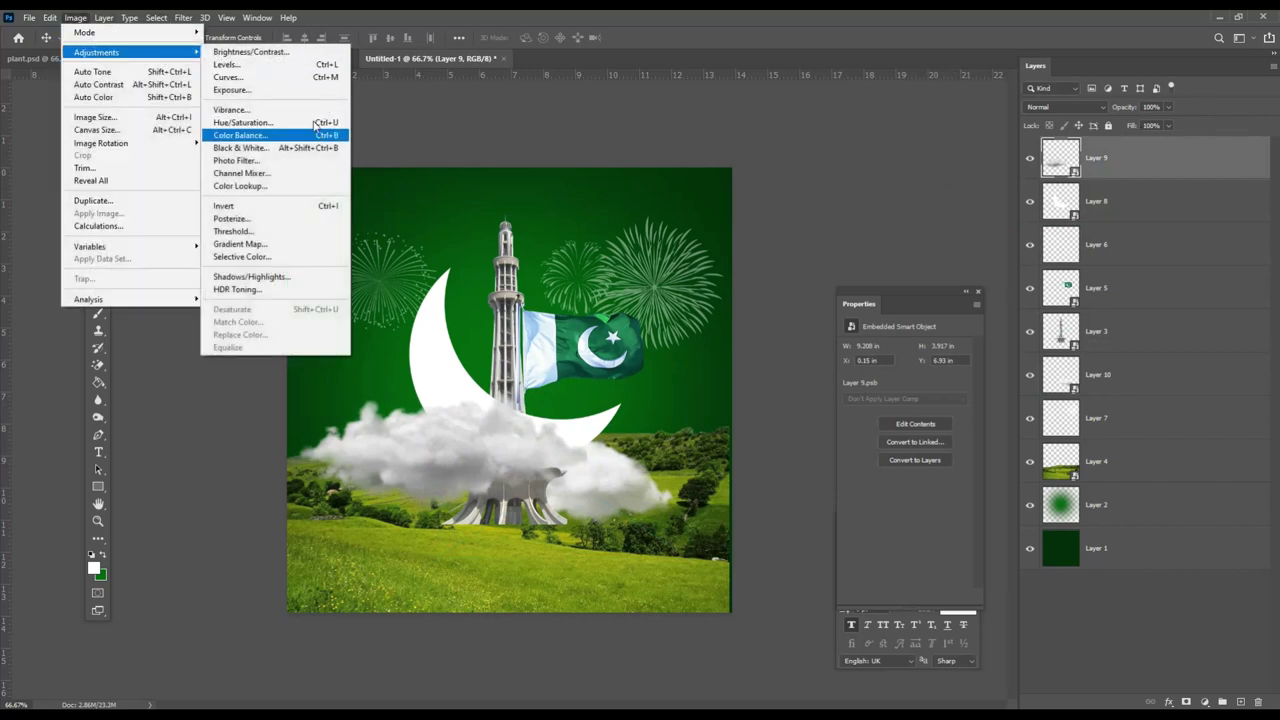
# Brighten Layer 9's cloud with Levels (white input 234, midtones 1.76) and lower its fill
pyautogui.click(240, 64)
pyautogui.moveTo(683, 298); pyautogui.dragTo(564, 297)
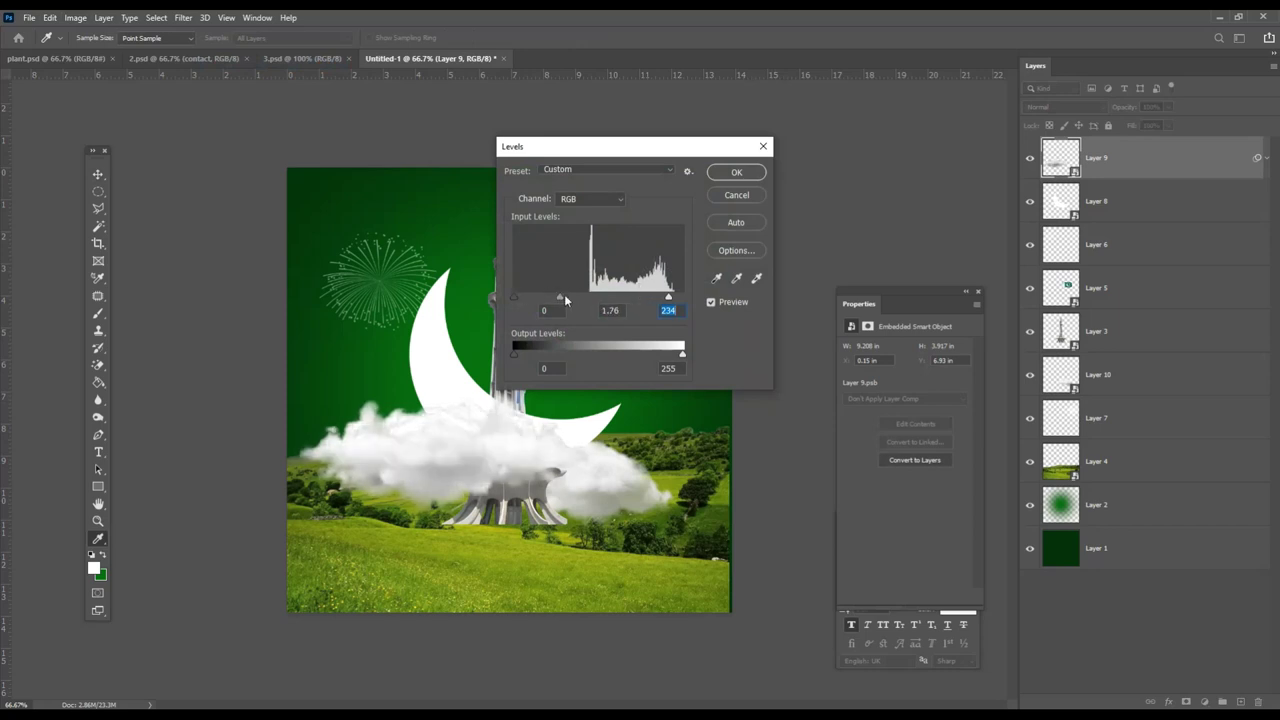
pyautogui.click(736, 172)
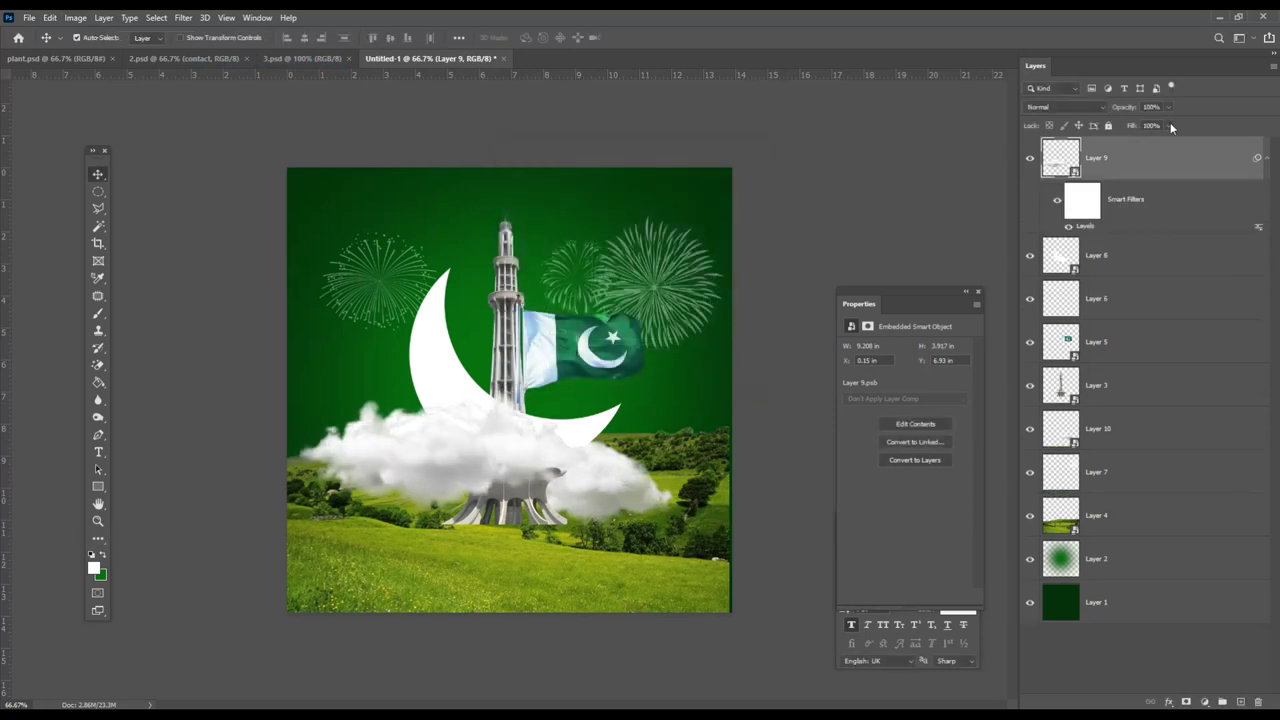
pyautogui.click(1169, 125)
pyautogui.moveTo(1166, 142)
pyautogui.mouseDown()
pyautogui.moveTo(1151, 144)
pyautogui.moveTo(1172, 144)
pyautogui.mouseUp()
# Make the clouds more transparent, restore the crescent's opacity, and set the second cloud to 77% fill
pyautogui.hotkey('alt', '[')
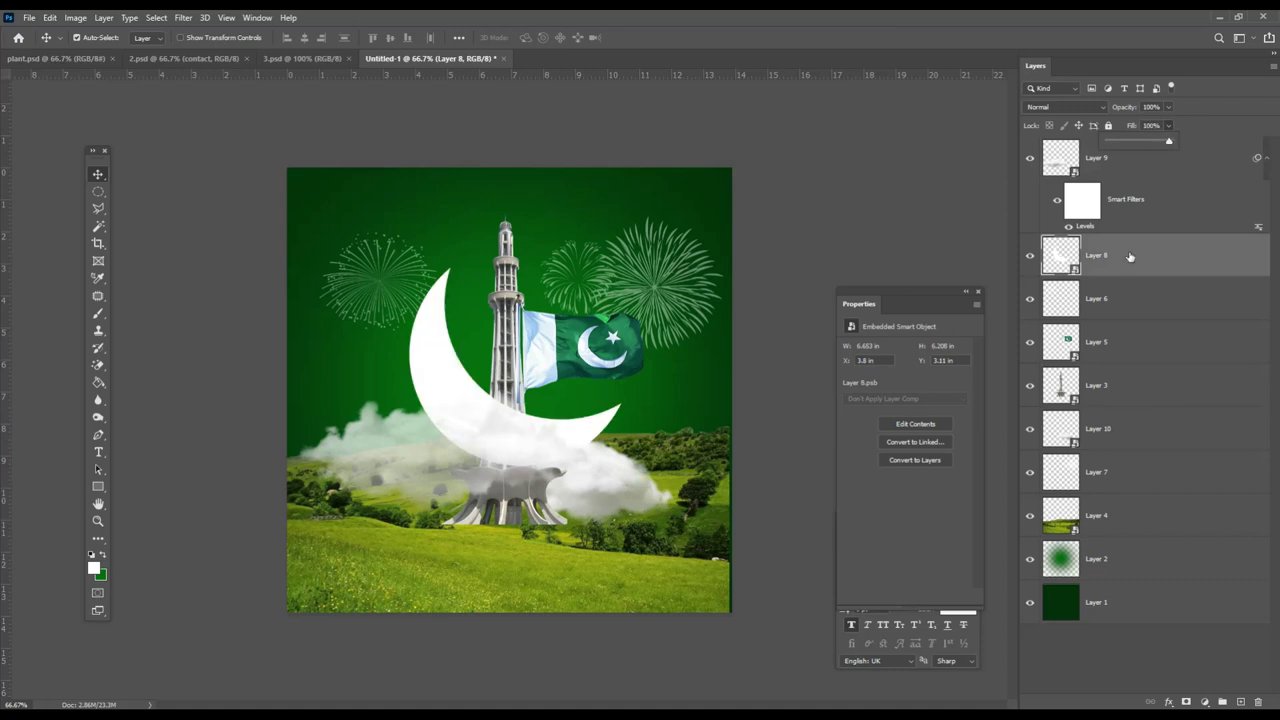
pyautogui.hotkey('alt', '[')
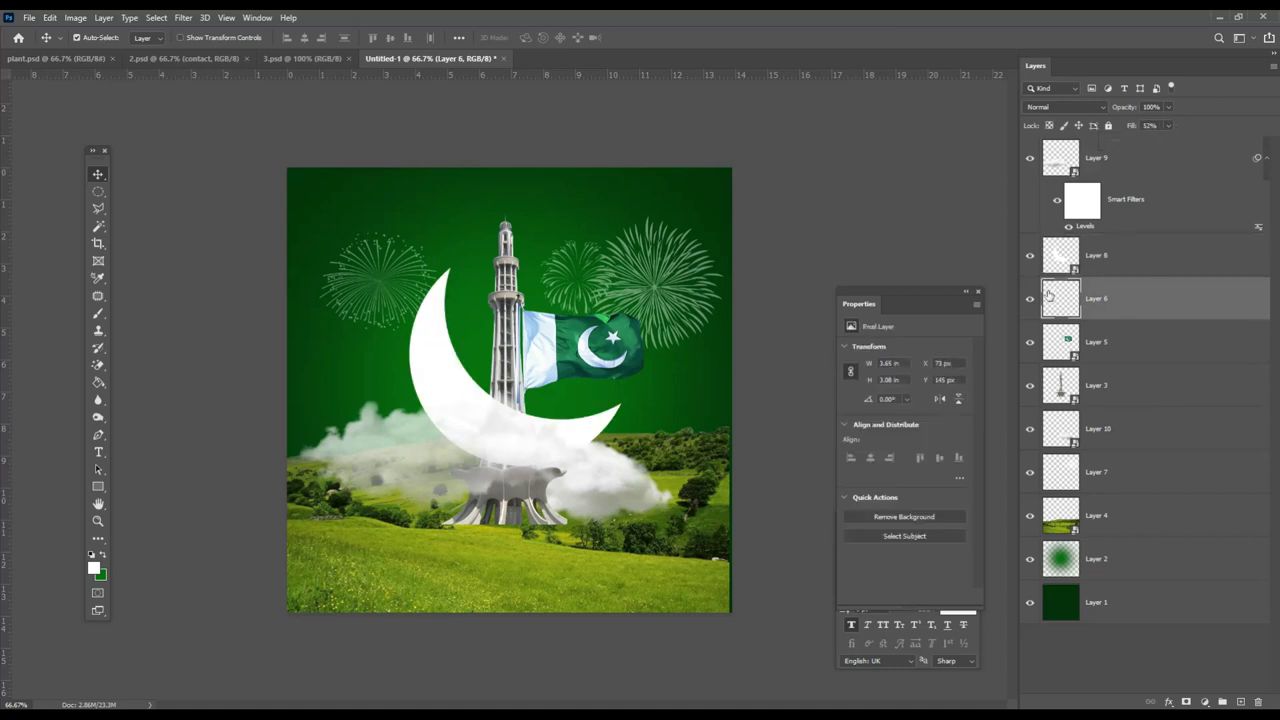
pyautogui.click(627, 492)
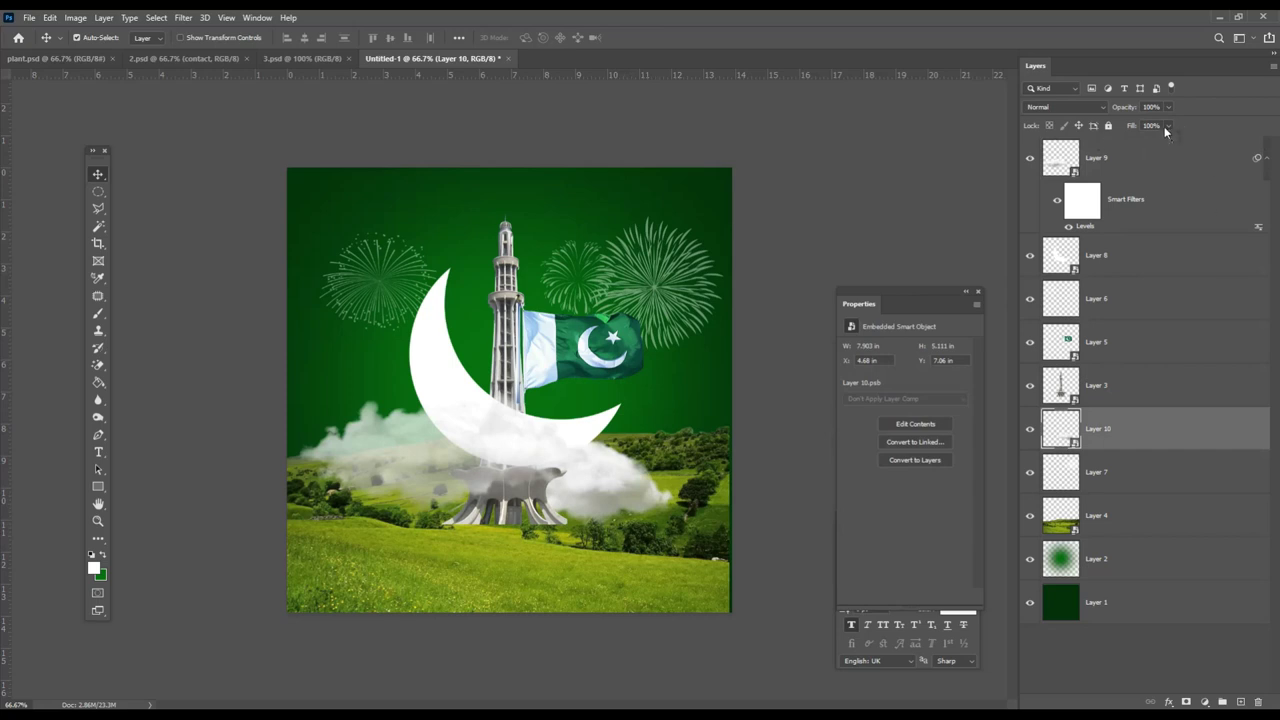
pyautogui.moveTo(1142, 143); pyautogui.dragTo(1163, 144)
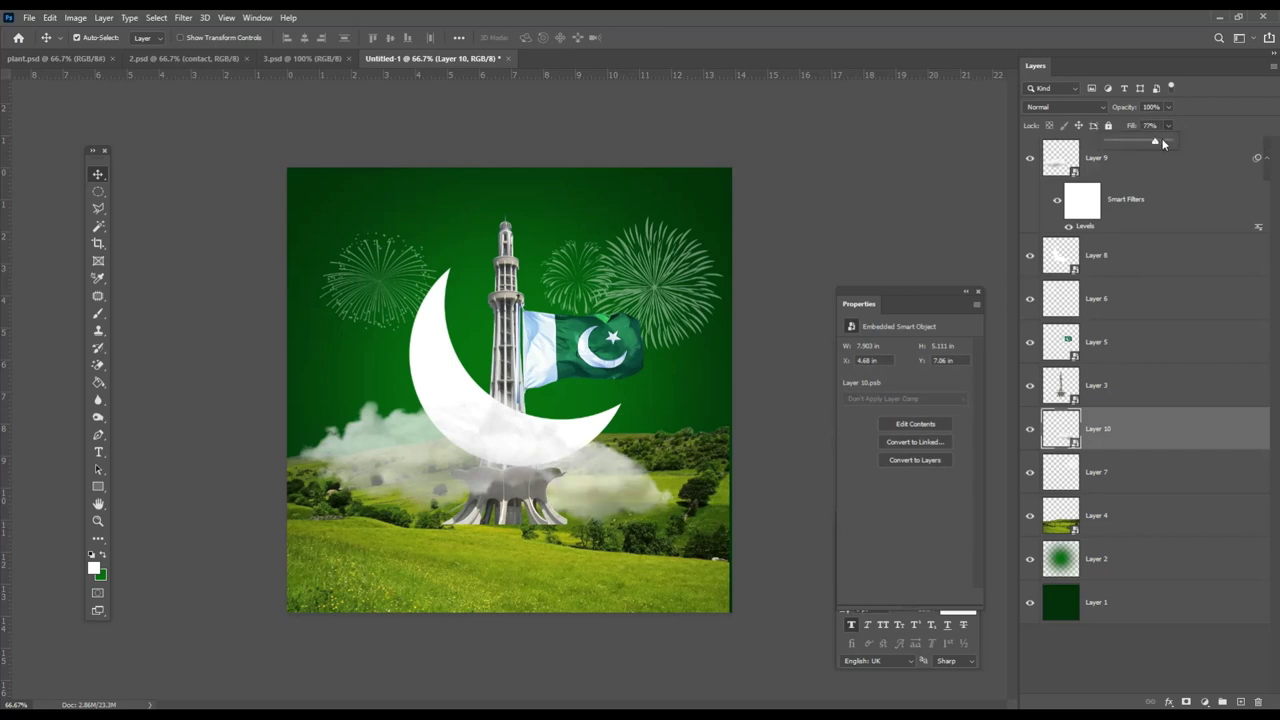
# Reposition the clouds, lower the minar tower, and fine-tune the crescent around it
pyautogui.moveTo(711, 506); pyautogui.dragTo(614, 499)
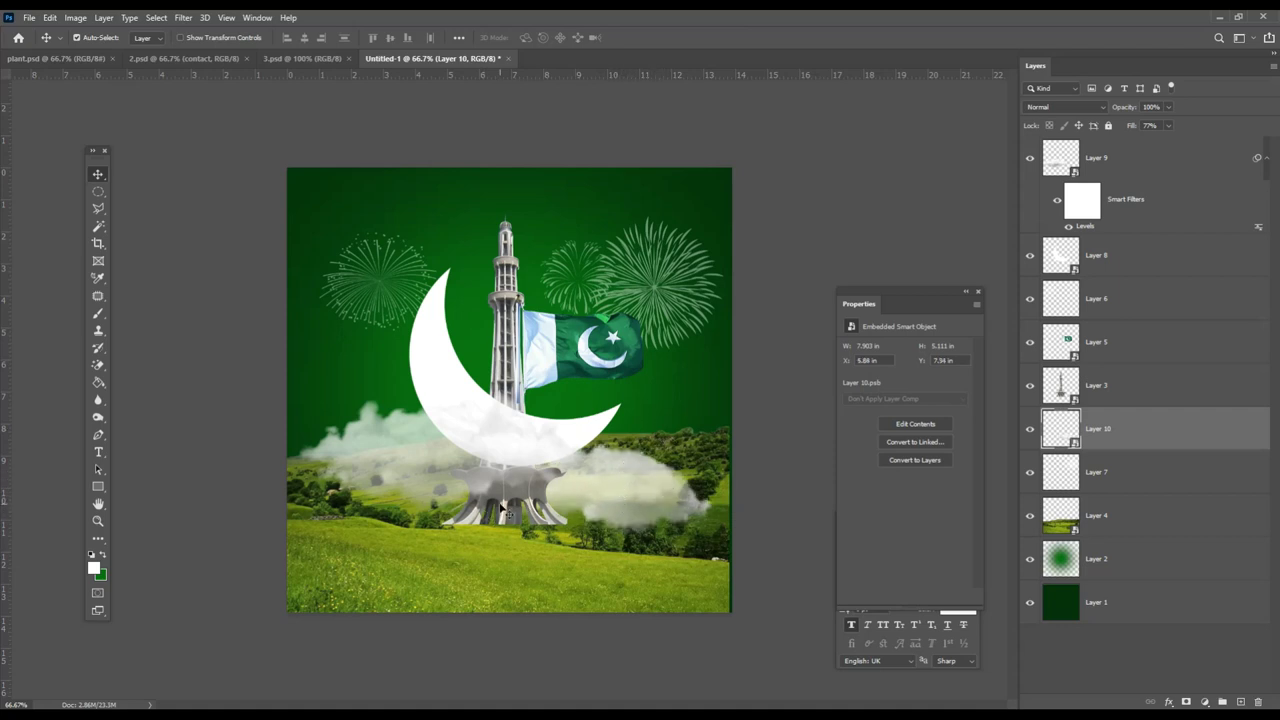
pyautogui.moveTo(503, 510); pyautogui.dragTo(503, 524)
pyautogui.moveTo(437, 369); pyautogui.dragTo(437, 382)
pyautogui.moveTo(510, 528); pyautogui.dragTo(510, 543)
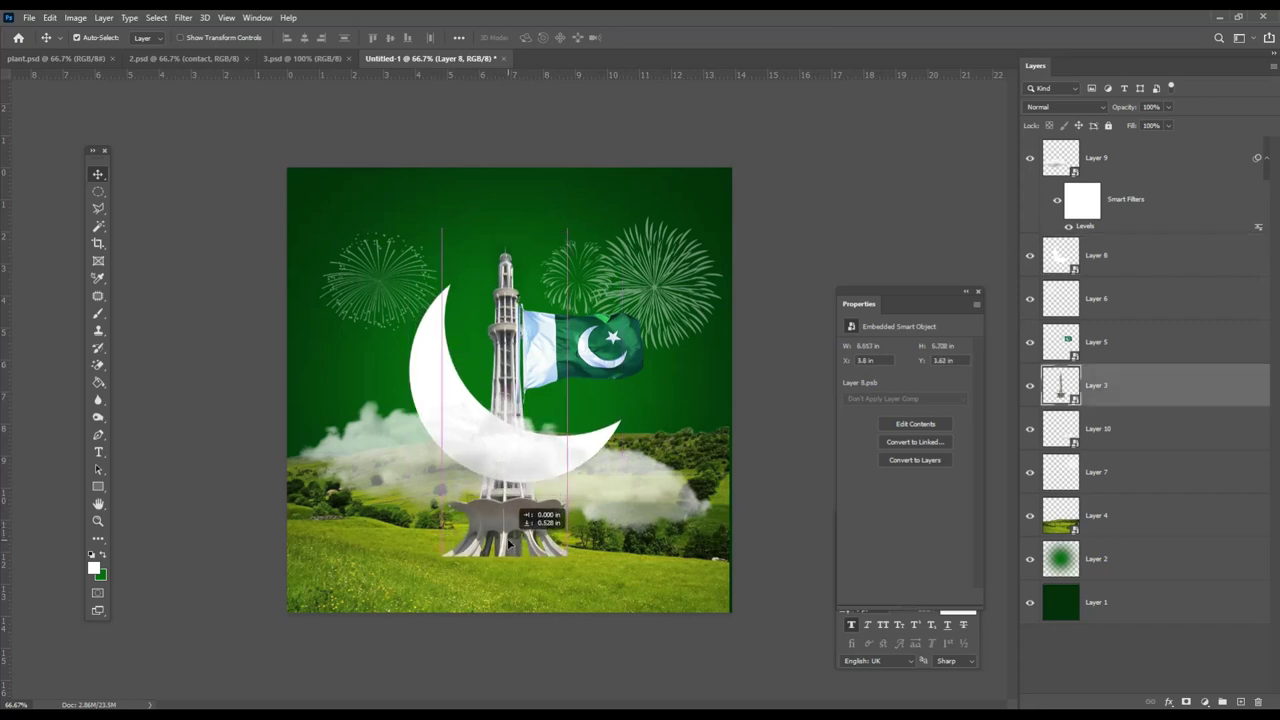
pyautogui.moveTo(443, 386); pyautogui.dragTo(437, 384)
pyautogui.moveTo(668, 514)
pyautogui.mouseDown()
pyautogui.moveTo(641, 350)
pyautogui.moveTo(629, 453)
pyautogui.mouseUp()
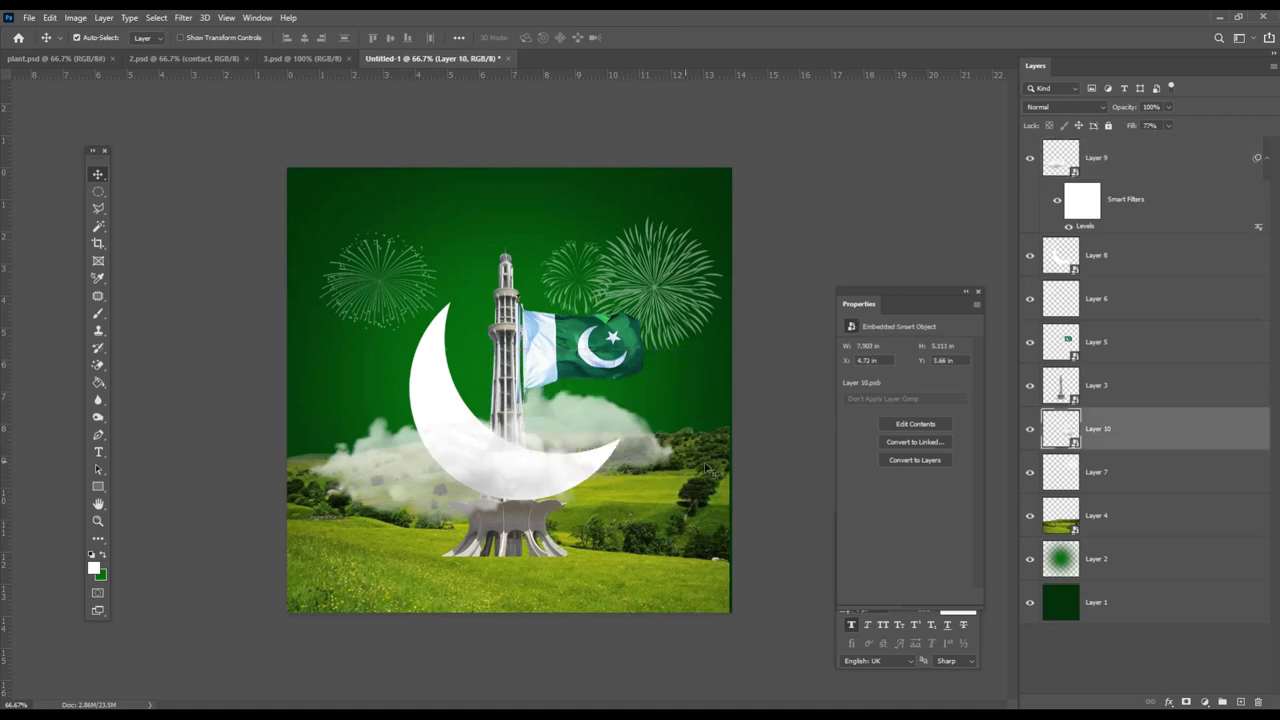
pyautogui.keyDown('ctrl'); pyautogui.click(668, 521); pyautogui.keyUp('ctrl')
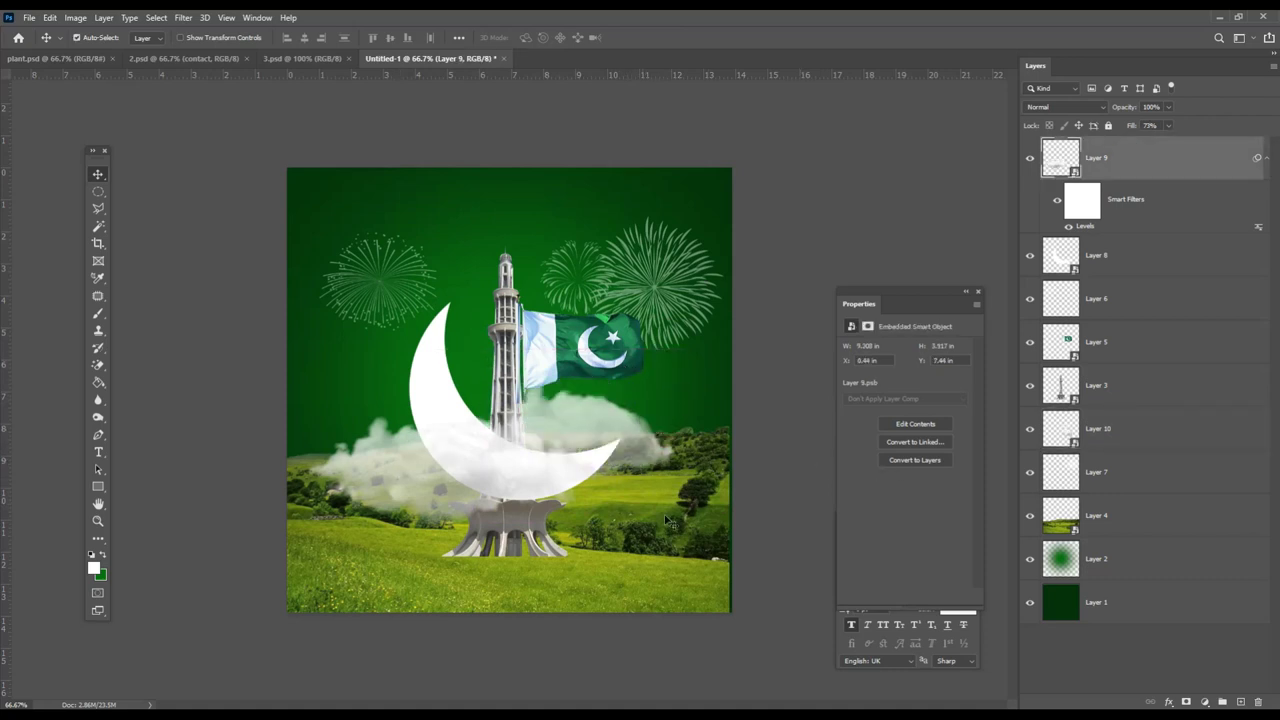
pyautogui.click(522, 543)
# Load the tower outline as a selection on a new layer and paint with a near-black brush
pyautogui.keyDown('ctrl'); pyautogui.click(1060, 385); pyautogui.keyUp('ctrl')
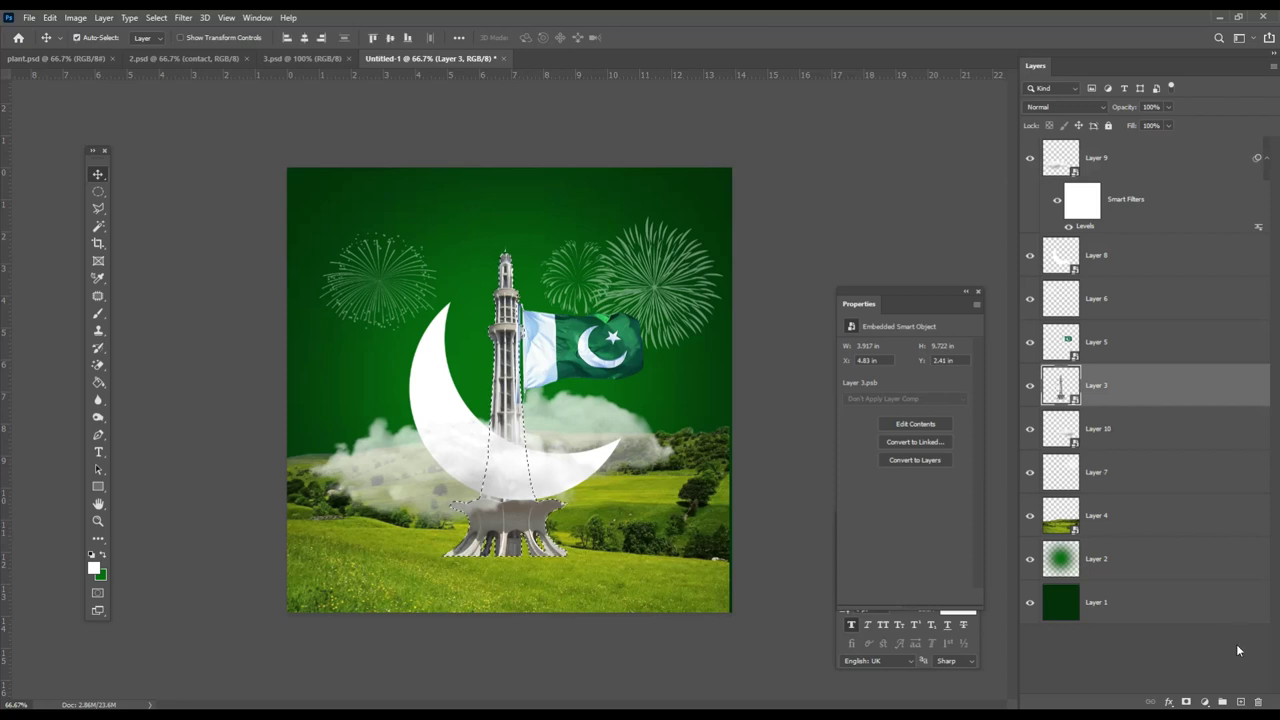
pyautogui.click(1240, 701)
pyautogui.click(98, 313)
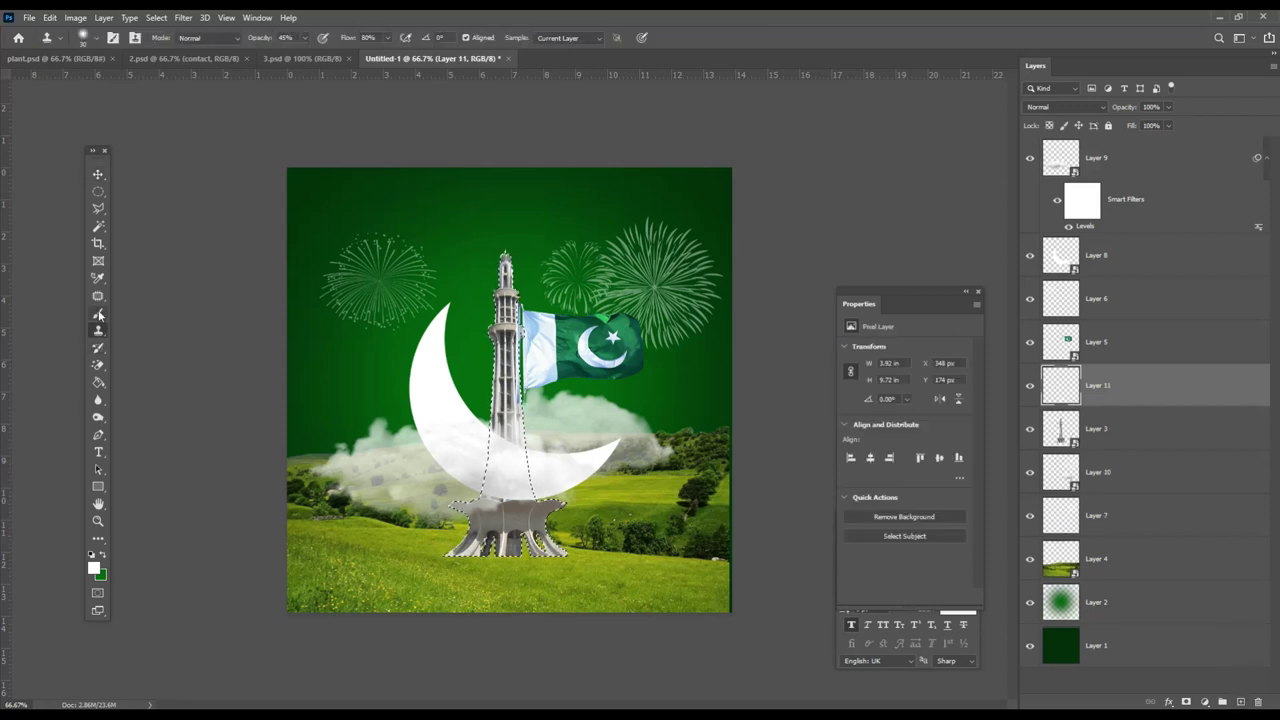
pyautogui.click(94, 568)
pyautogui.click(730, 564)
pyautogui.click(1094, 403)
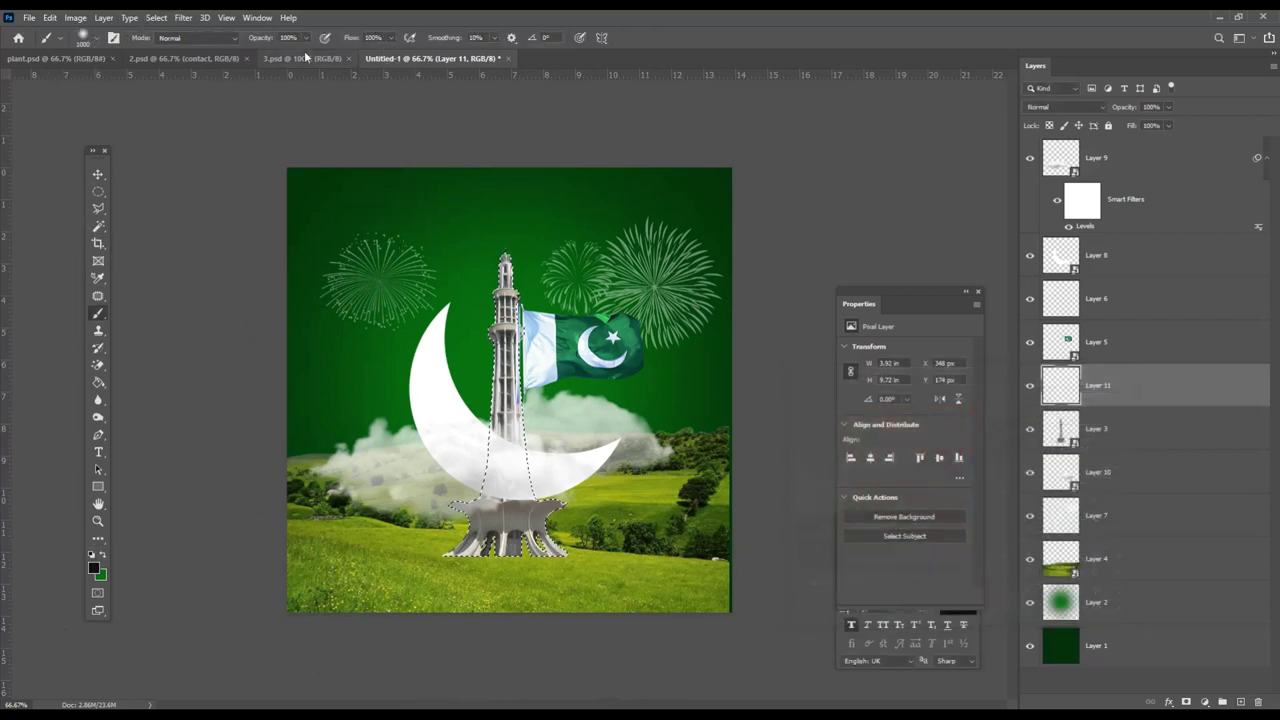
pyautogui.click(95, 37)
pyautogui.click(743, 41)
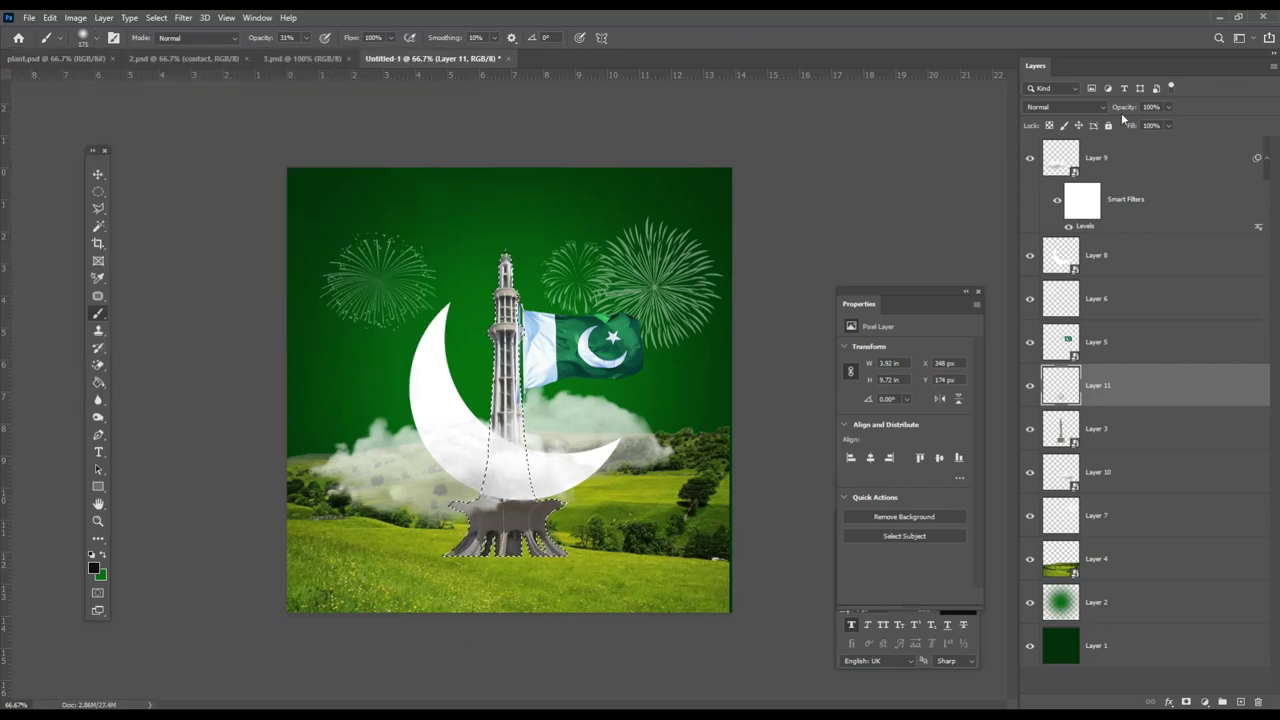
# Set the painted layer to Color blend mode and clear the tower selection
pyautogui.click(1065, 107)
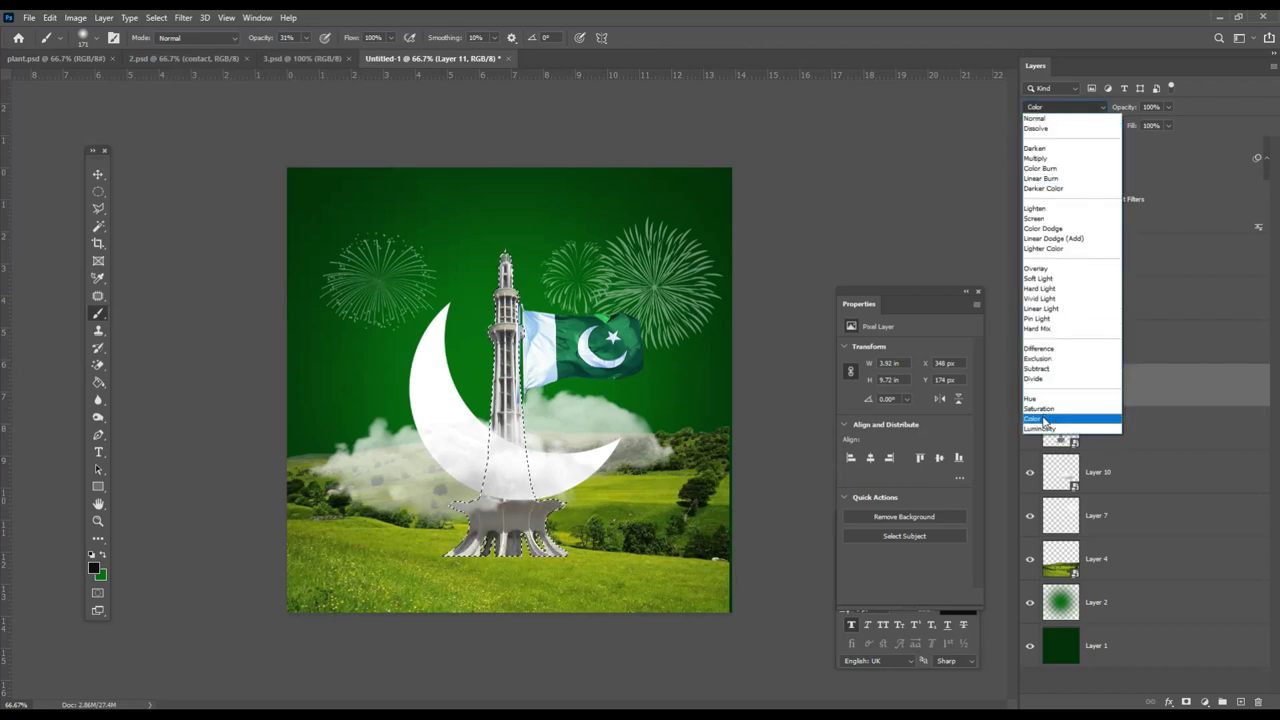
pyautogui.click(1044, 421)
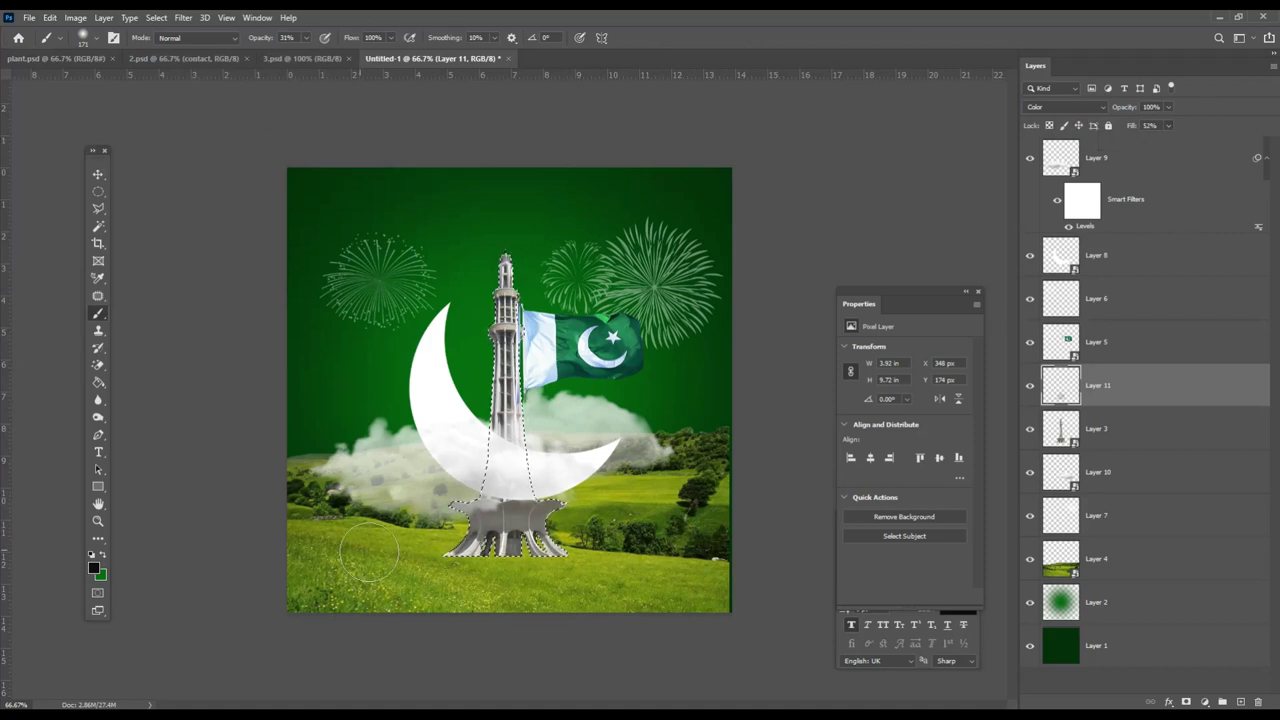
pyautogui.click(98, 174)
pyautogui.hotkey('ctrl', 'd')
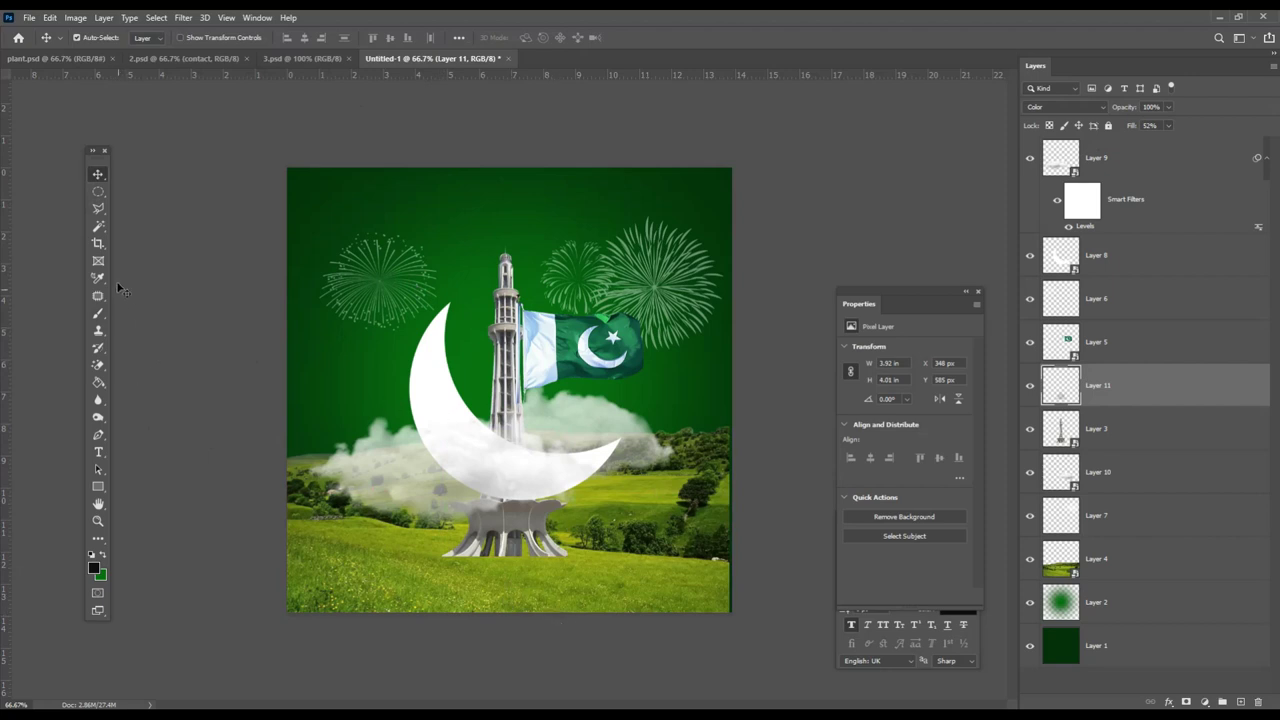
# Add a layer mask to tower Layer 3 and paint black over its base to sink it into the grass
pyautogui.click(98, 313)
pyautogui.click(1104, 440)
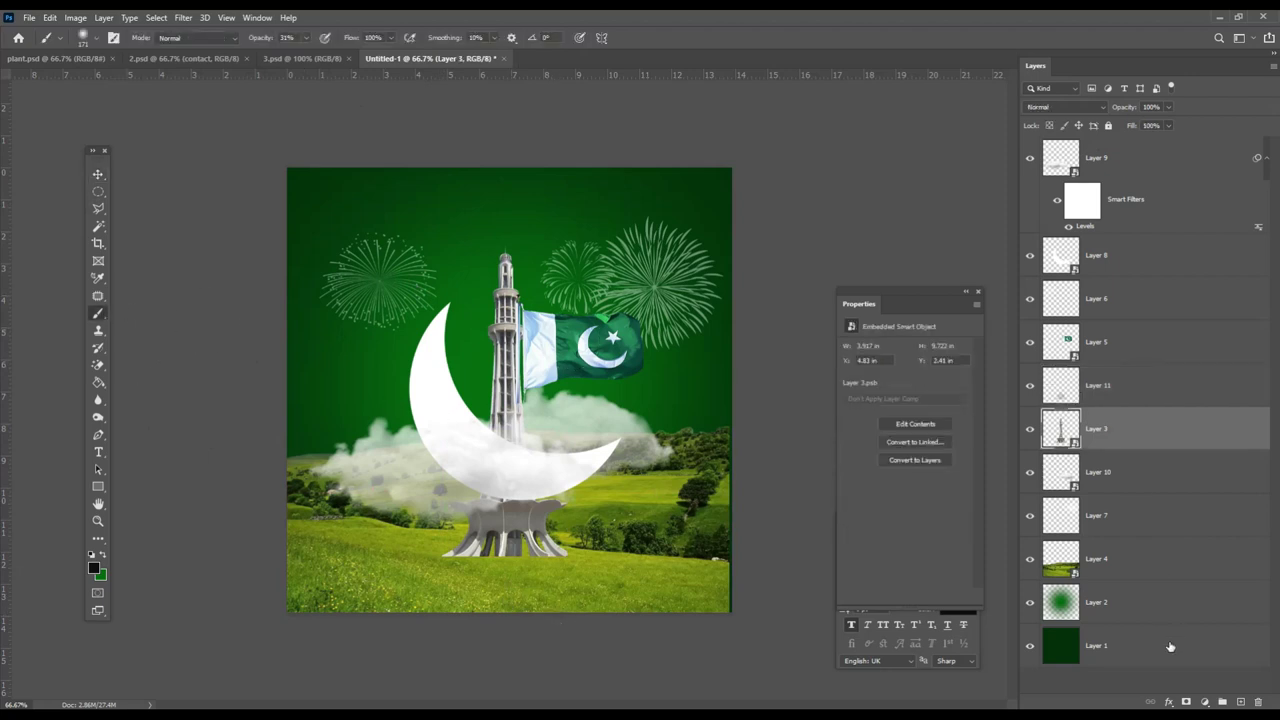
pyautogui.click(1187, 702)
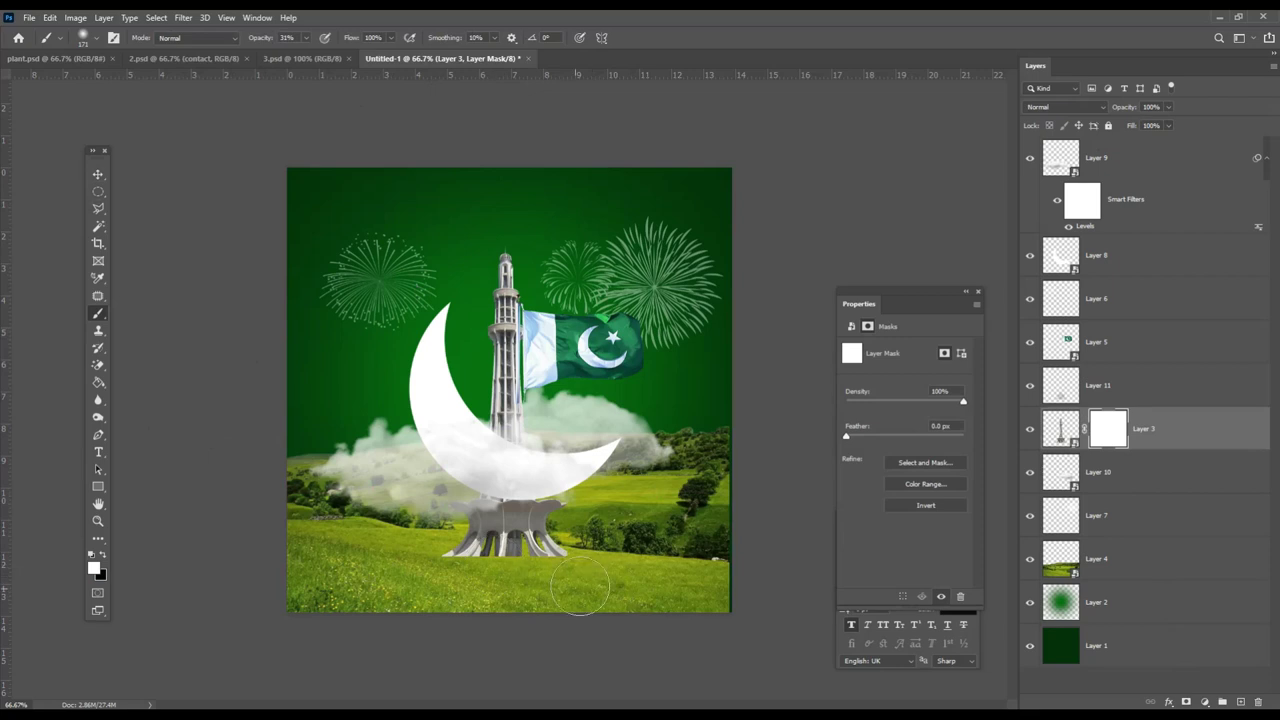
pyautogui.press('x')
pyautogui.moveTo(496, 560); pyautogui.dragTo(467, 567)
pyautogui.hotkey('ctrl', 'z')
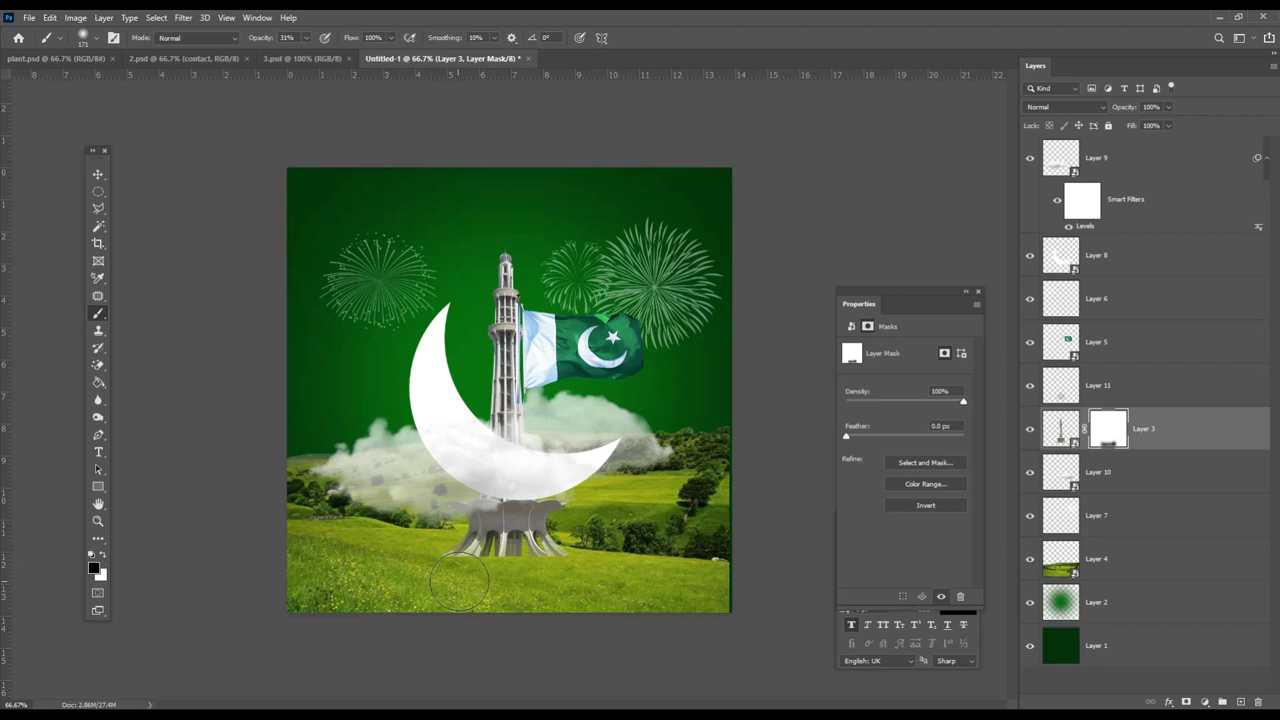
pyautogui.click(97, 176)
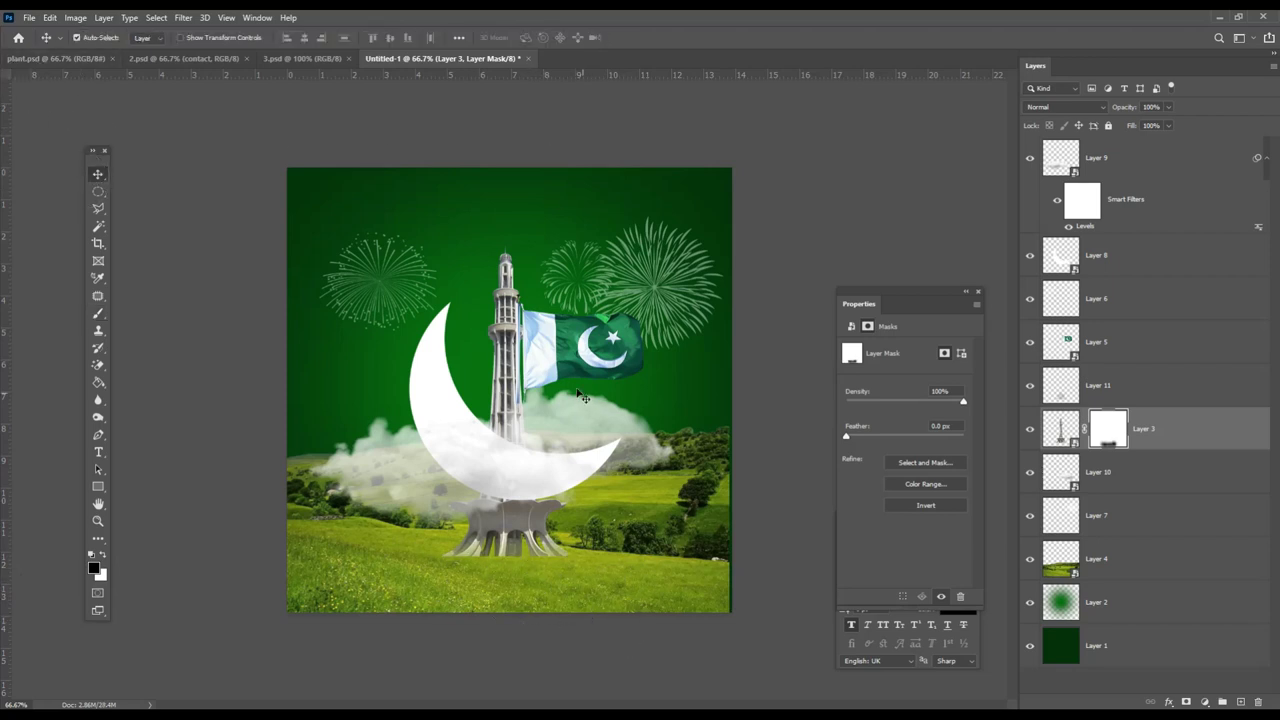
# Reposition both fireworks and select the shading, minar, crescent and both cloud layers together
pyautogui.moveTo(635, 268); pyautogui.dragTo(642, 303)
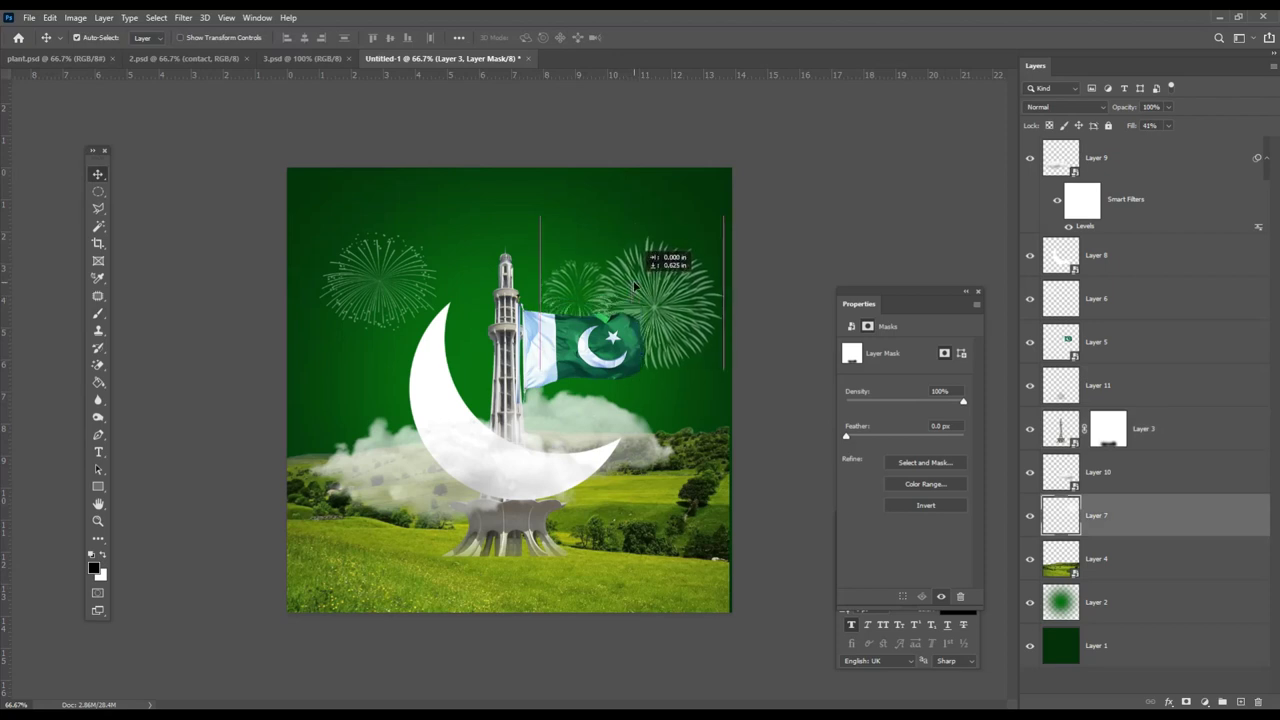
pyautogui.moveTo(436, 283); pyautogui.dragTo(424, 278)
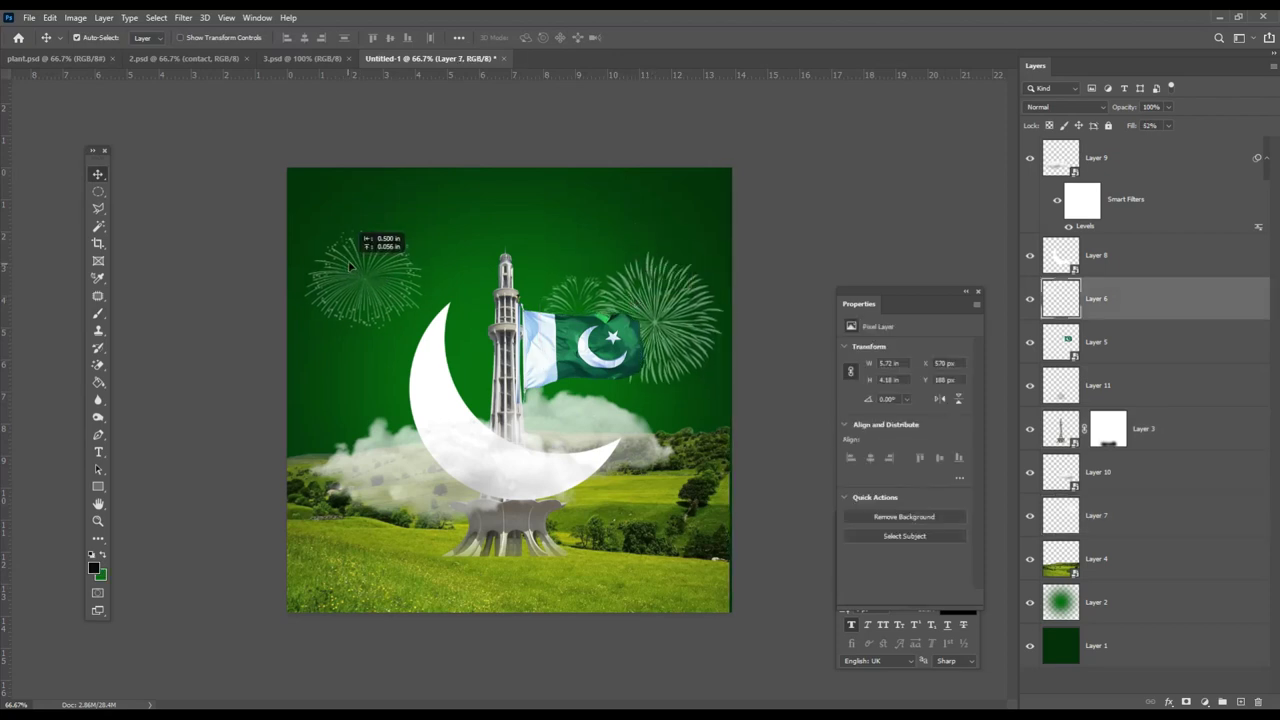
pyautogui.click(500, 540)
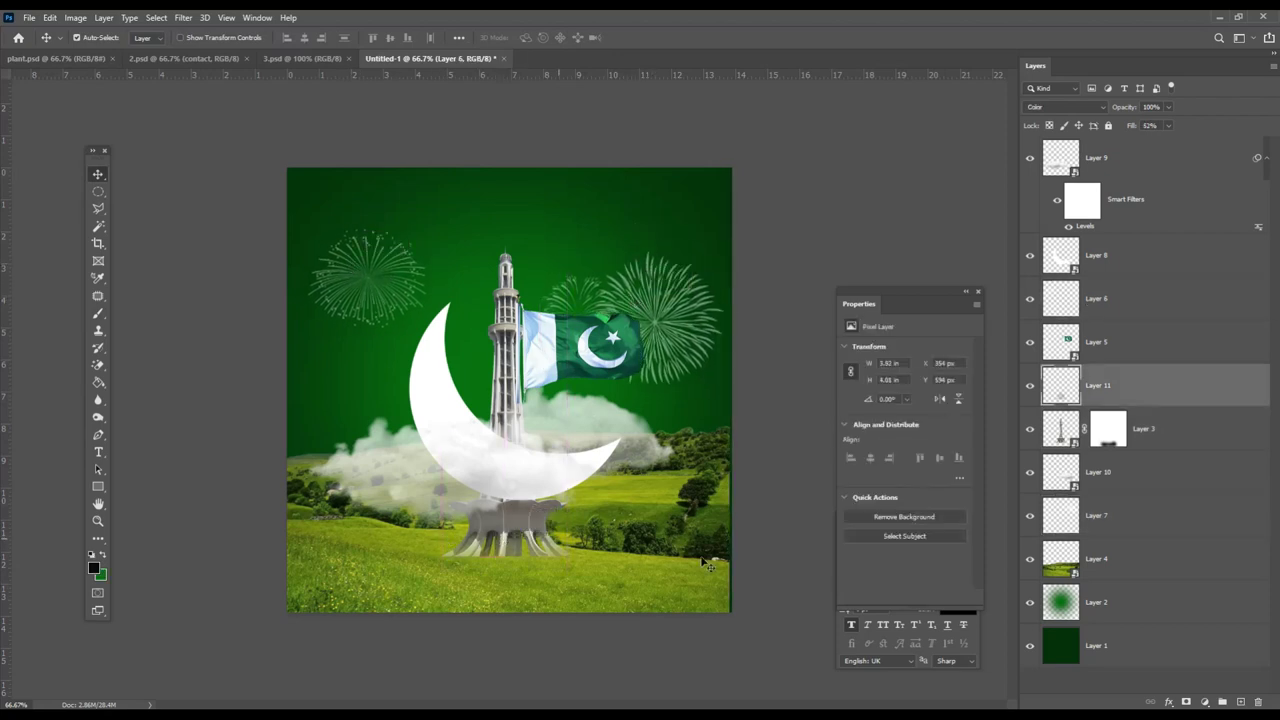
pyautogui.keyDown('shift'); pyautogui.click(630, 525); pyautogui.keyUp('shift')
pyautogui.keyDown('shift'); pyautogui.click(430, 352); pyautogui.keyUp('shift')
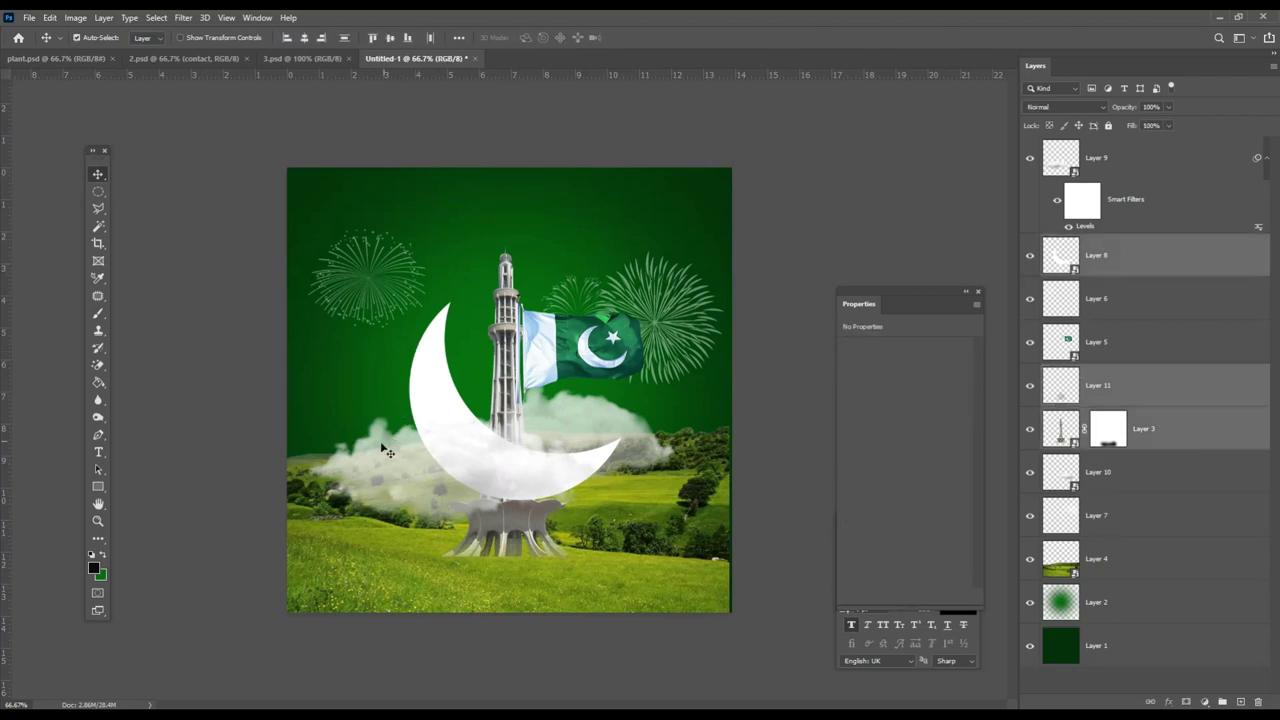
pyautogui.keyDown('shift'); pyautogui.click(380, 455); pyautogui.keyUp('shift')
pyautogui.keyDown('shift'); pyautogui.click(586, 437); pyautogui.keyUp('shift')
# Lower the crescent, minar and clouds together, then move the flag down alongside them
pyautogui.moveTo(587, 428); pyautogui.dragTo(589, 455)
pyautogui.moveTo(570, 357); pyautogui.dragTo(573, 393)
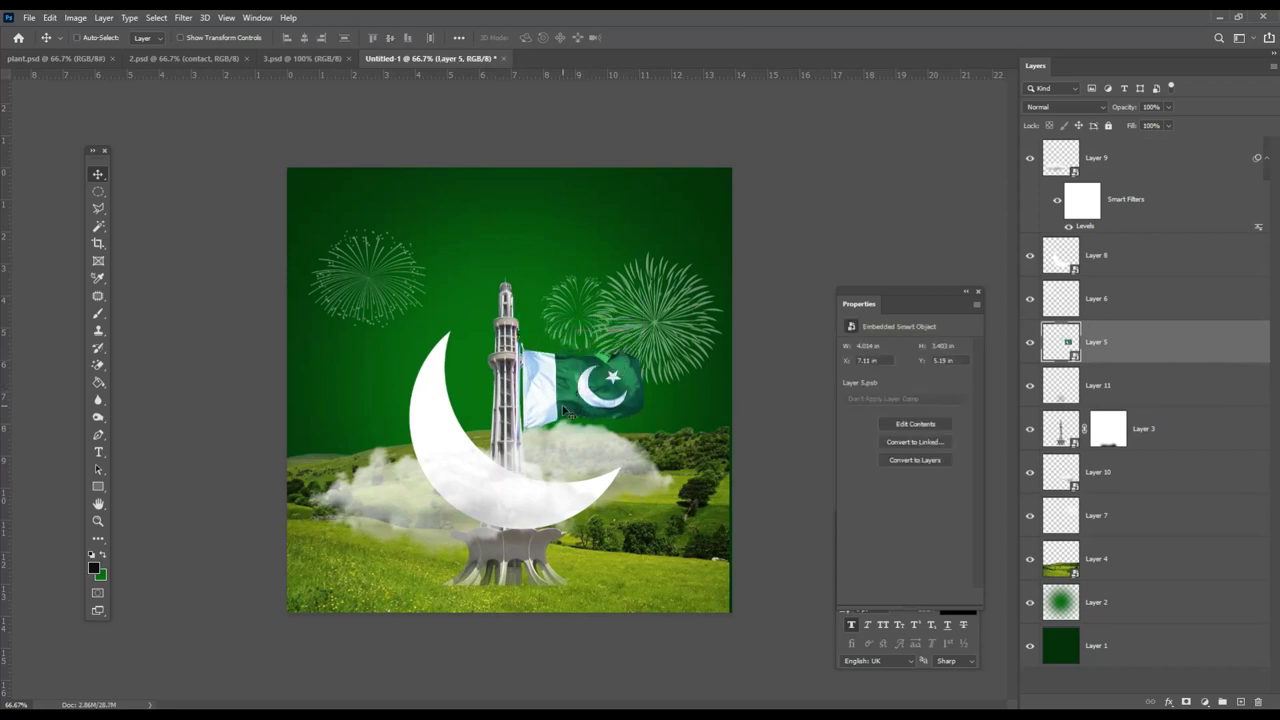
pyautogui.press('ctrl')
# Place the 73 Years of Independence logo image on the poster and reorder its layer
pyautogui.click(28, 17)
pyautogui.click(40, 41)
pyautogui.doubleClick(392, 195)
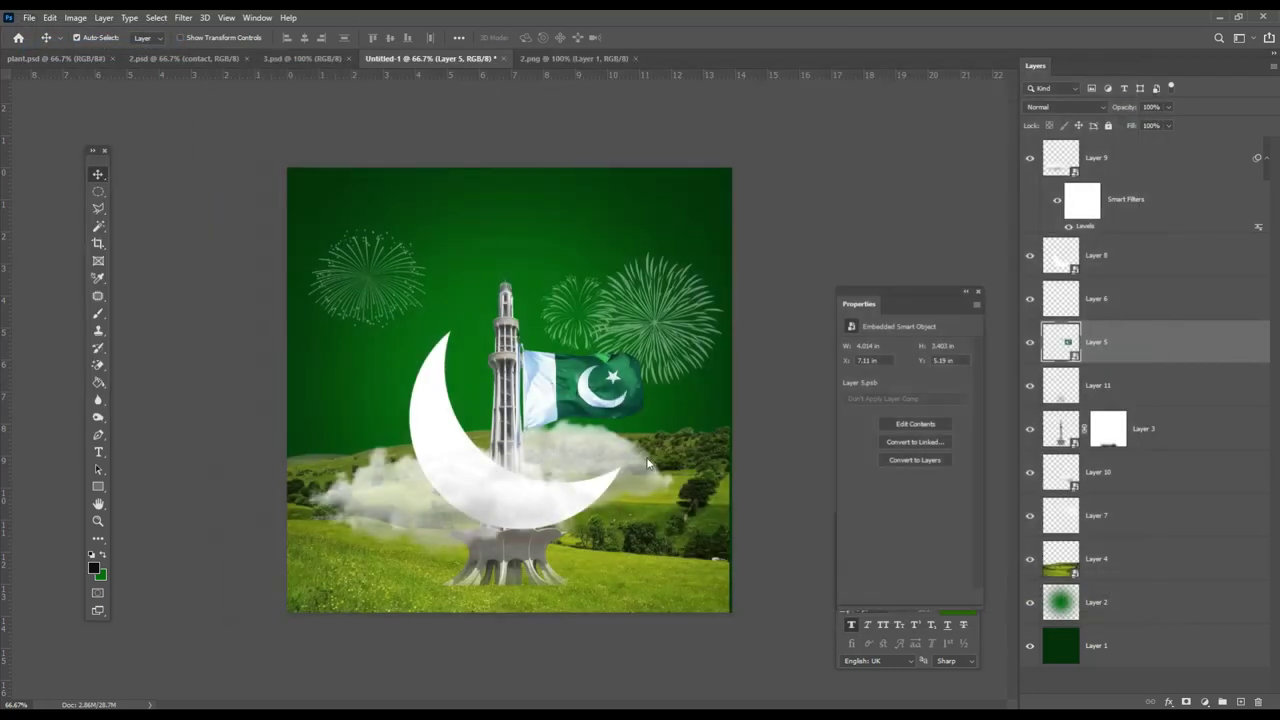
pyautogui.moveTo(397, 369); pyautogui.dragTo(495, 203)
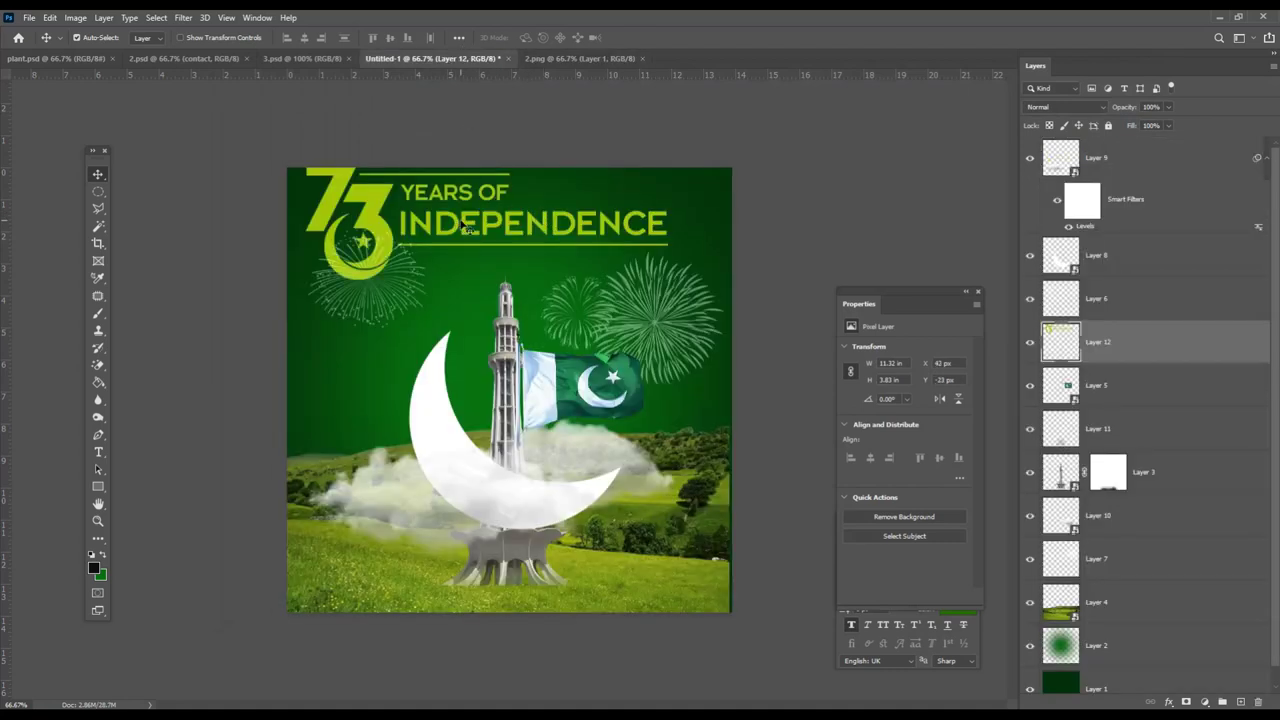
pyautogui.click(463, 226)
pyautogui.moveTo(1097, 342)
pyautogui.mouseDown()
pyautogui.moveTo(1173, 356)
pyautogui.moveTo(1141, 206)
pyautogui.mouseUp()
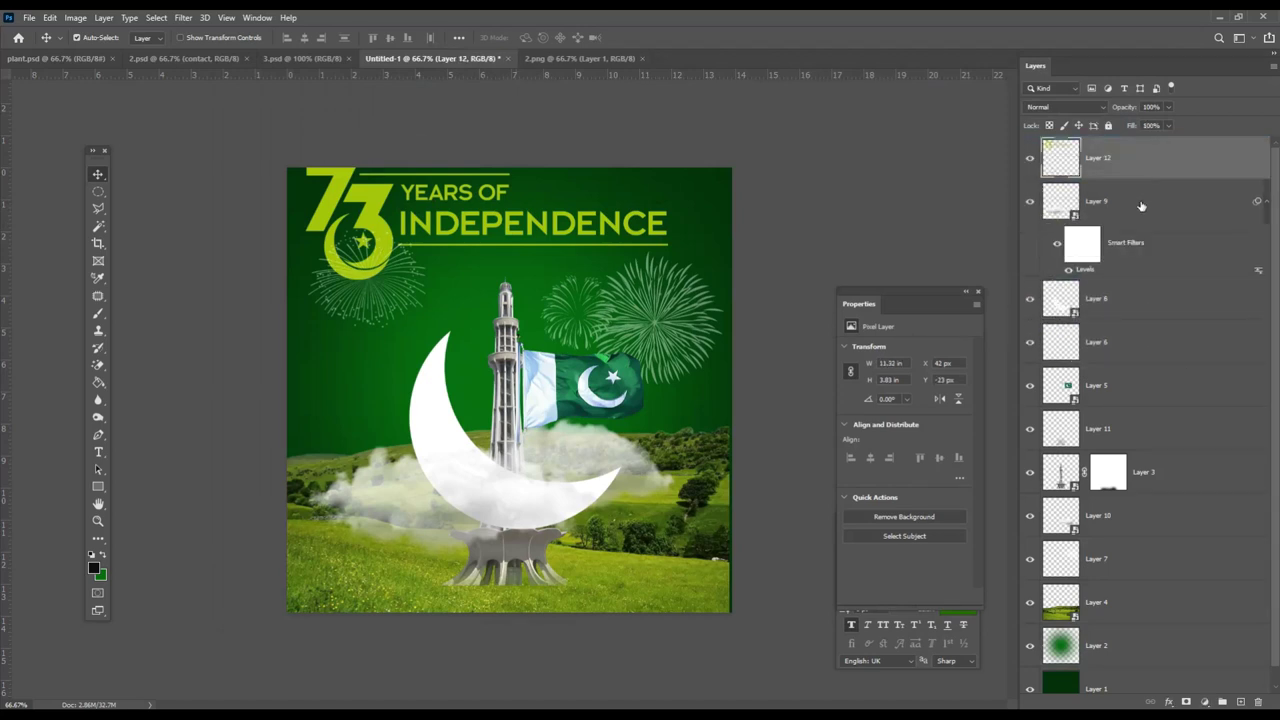
# Scale the title to about 61% and move it down near the top centre
pyautogui.hotkey('ctrl', 't')
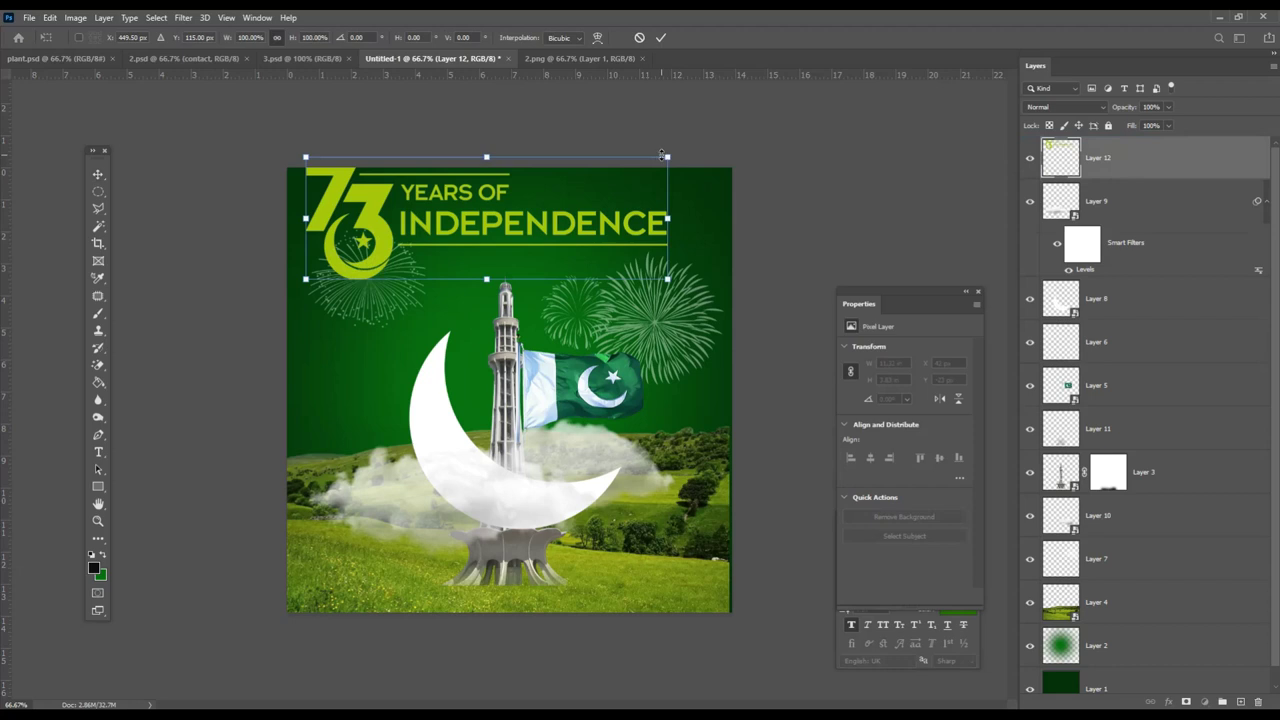
pyautogui.moveTo(661, 153); pyautogui.dragTo(598, 181)
pyautogui.moveTo(516, 202); pyautogui.dragTo(538, 224)
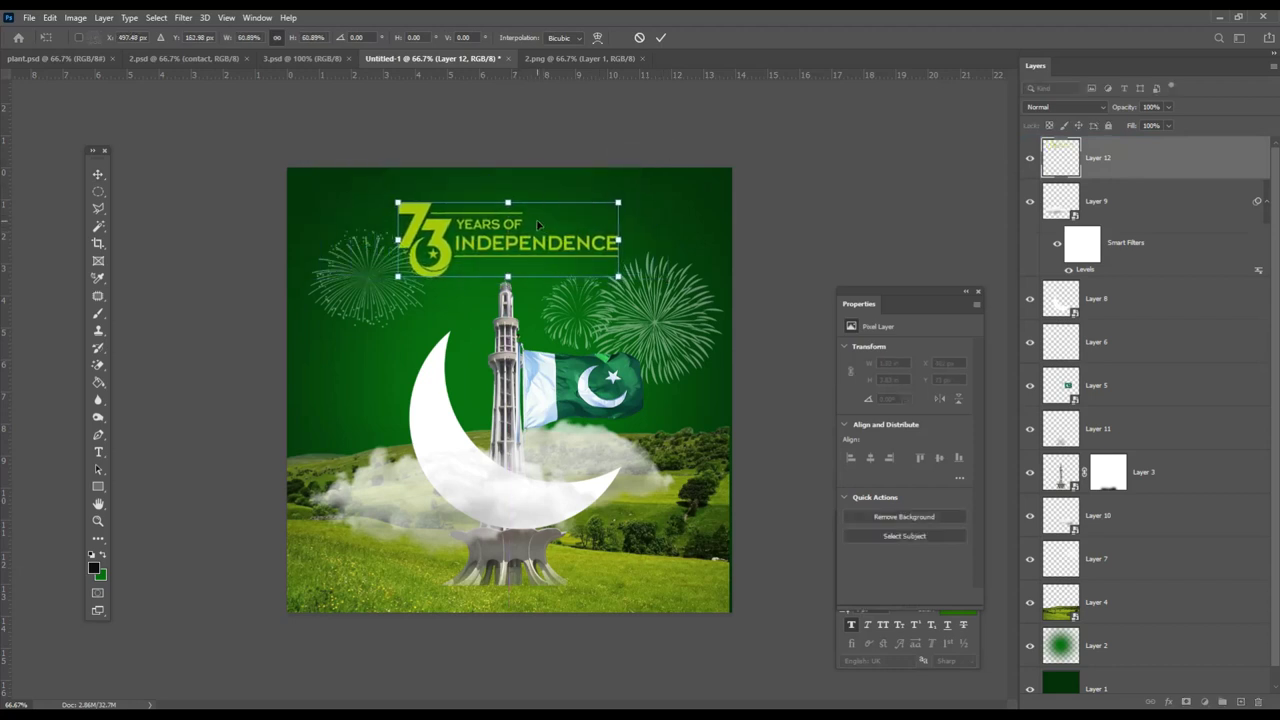
pyautogui.press('Return')
# Rearrange the left and right fireworks lower beneath the title and lock Layer 2
pyautogui.moveTo(362, 283)
pyautogui.mouseDown()
pyautogui.moveTo(342, 308)
pyautogui.moveTo(400, 323)
pyautogui.mouseUp()
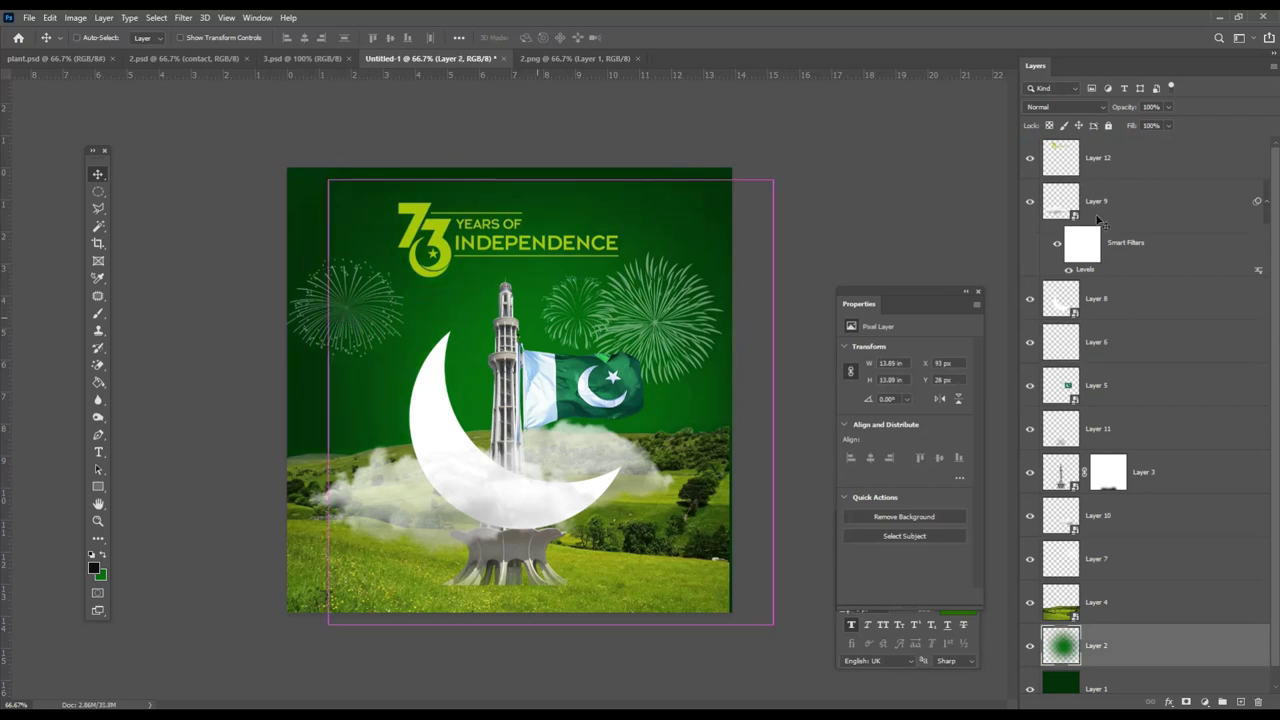
pyautogui.hotkey('alt', '[')
pyautogui.moveTo(384, 298); pyautogui.dragTo(360, 292)
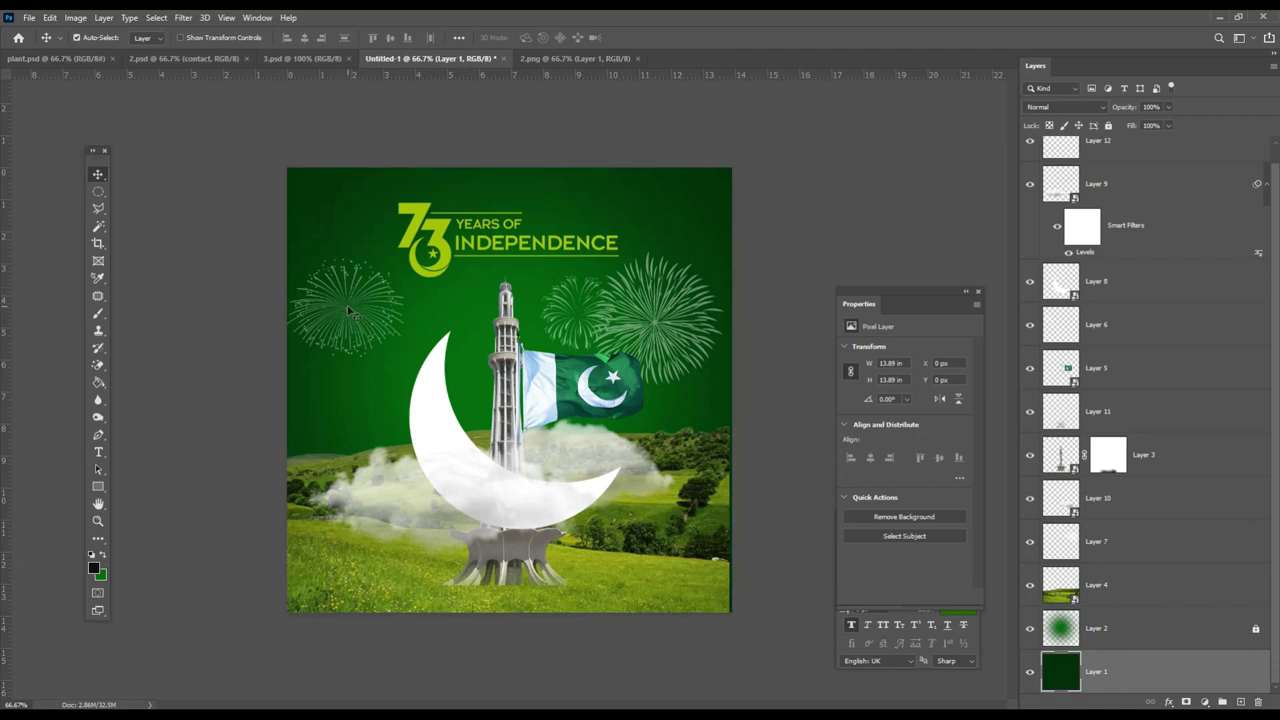
pyautogui.moveTo(343, 318); pyautogui.dragTo(368, 335)
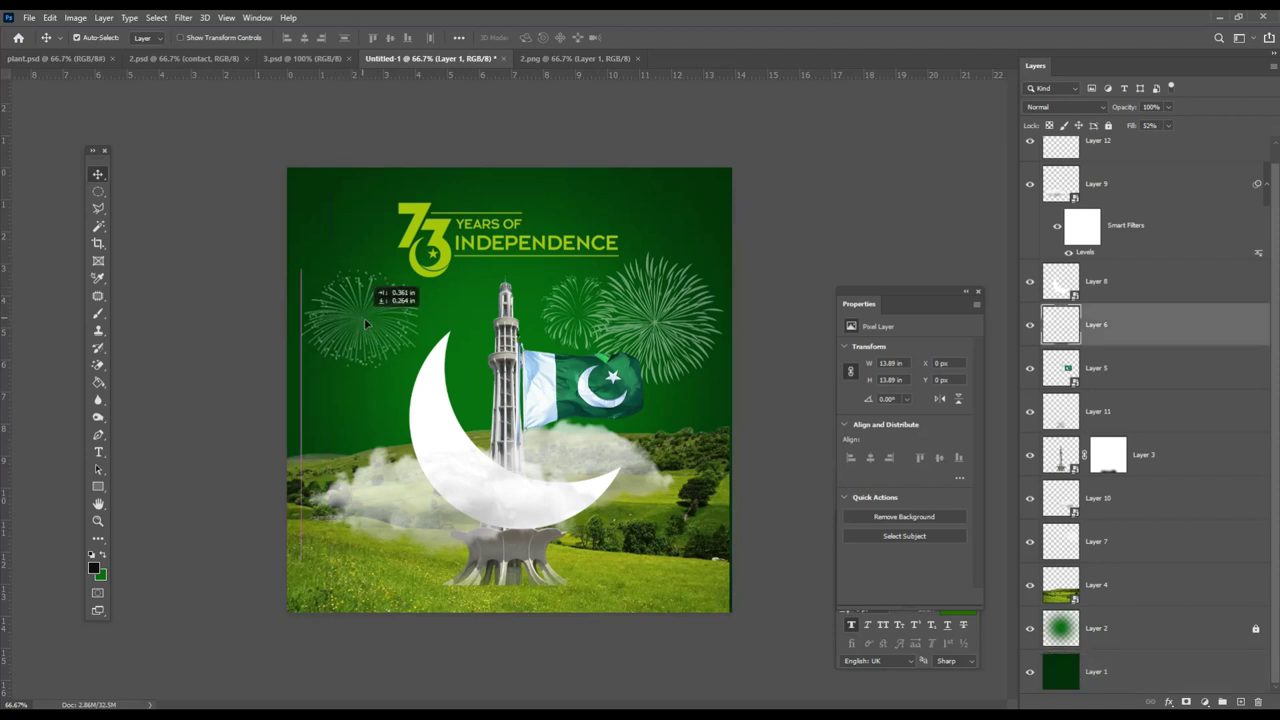
pyautogui.click(663, 320)
pyautogui.moveTo(663, 322); pyautogui.dragTo(645, 341)
pyautogui.moveTo(438, 247); pyautogui.dragTo(438, 248)
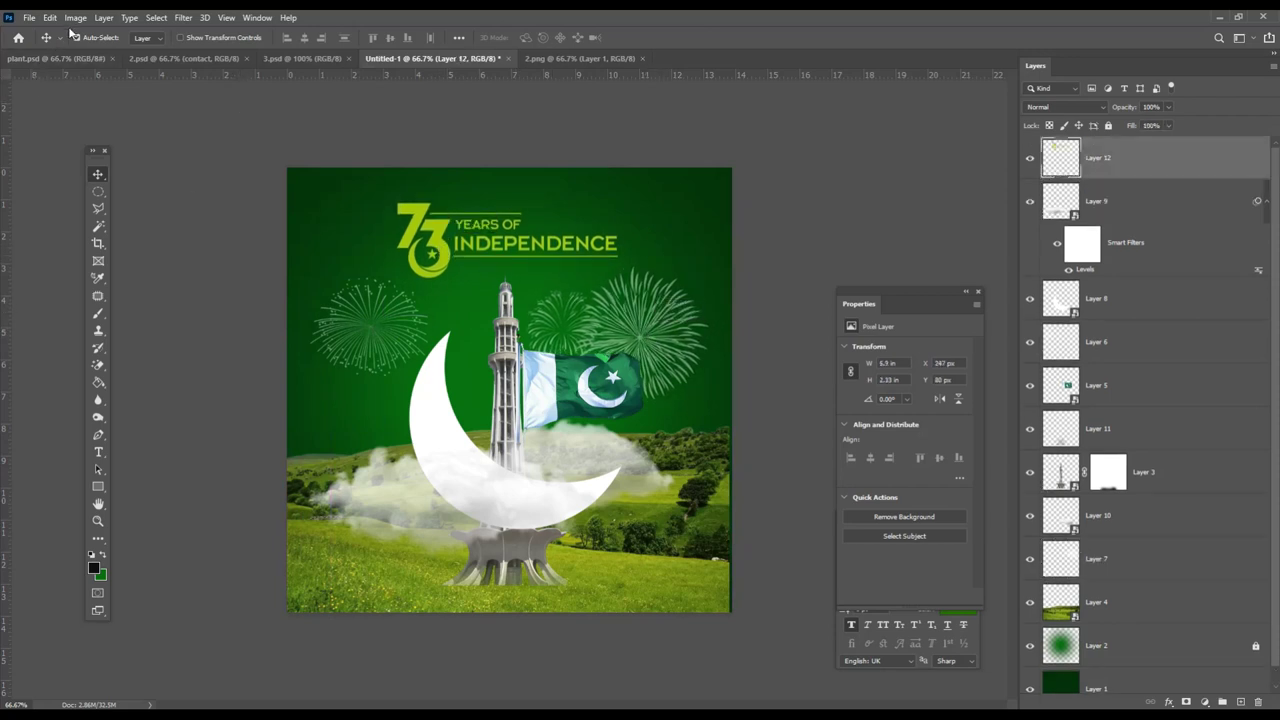
# Apply Hue/Saturation to the title with Hue +11 and Lightness +2
pyautogui.click(75, 17)
pyautogui.click(280, 124)
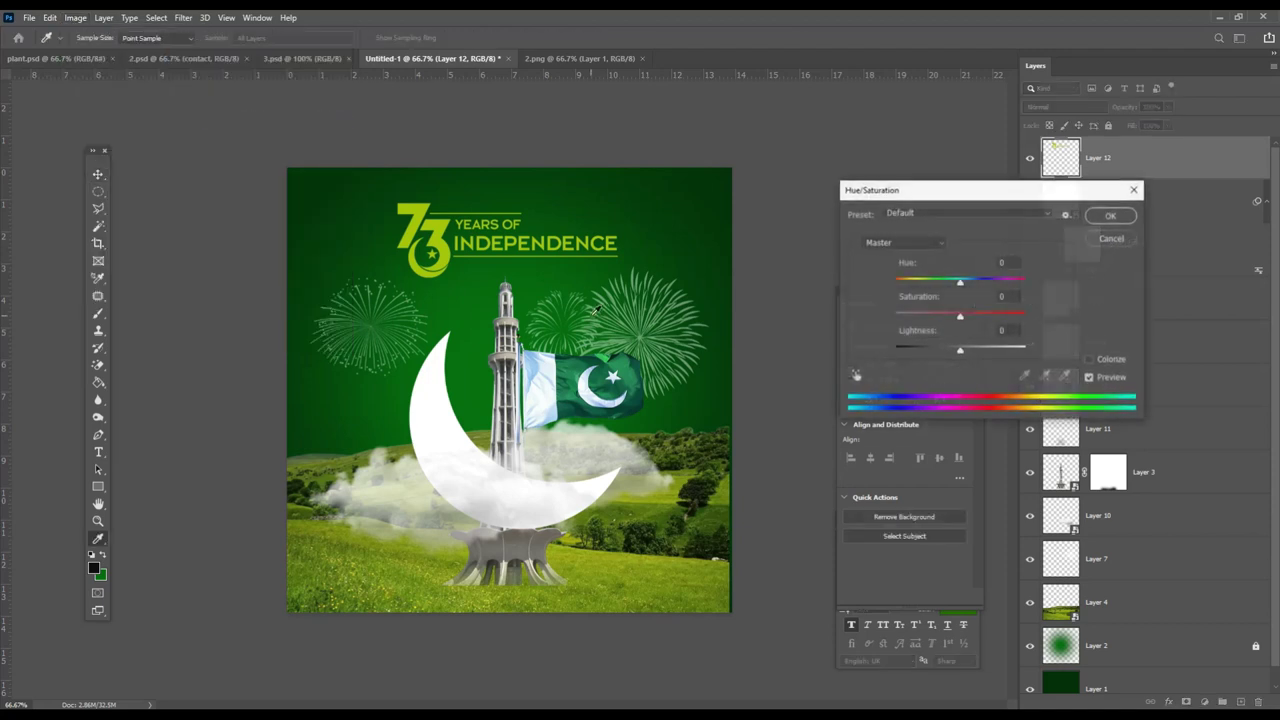
pyautogui.moveTo(980, 283)
pyautogui.mouseDown()
pyautogui.moveTo(968, 268)
pyautogui.moveTo(982, 316)
pyautogui.moveTo(1078, 352)
pyautogui.moveTo(981, 358)
pyautogui.moveTo(1206, 330)
pyautogui.mouseUp()
pyautogui.click(968, 280)
pyautogui.moveTo(952, 350)
pyautogui.mouseDown()
pyautogui.moveTo(1083, 342)
pyautogui.moveTo(979, 347)
pyautogui.mouseUp()
pyautogui.click(1100, 218)
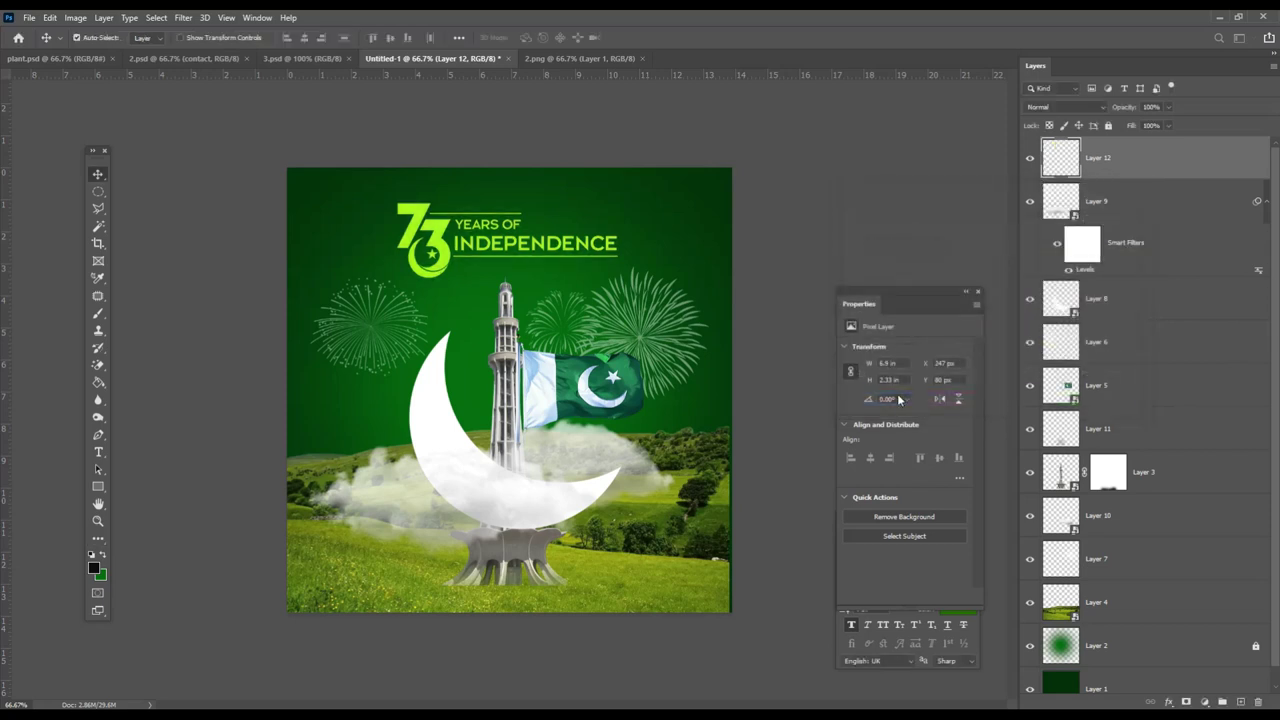
# Add a Color Lookup adjustment layer, trying Bleach Bypass then Candlelight at 35% fill
pyautogui.click(1206, 701)
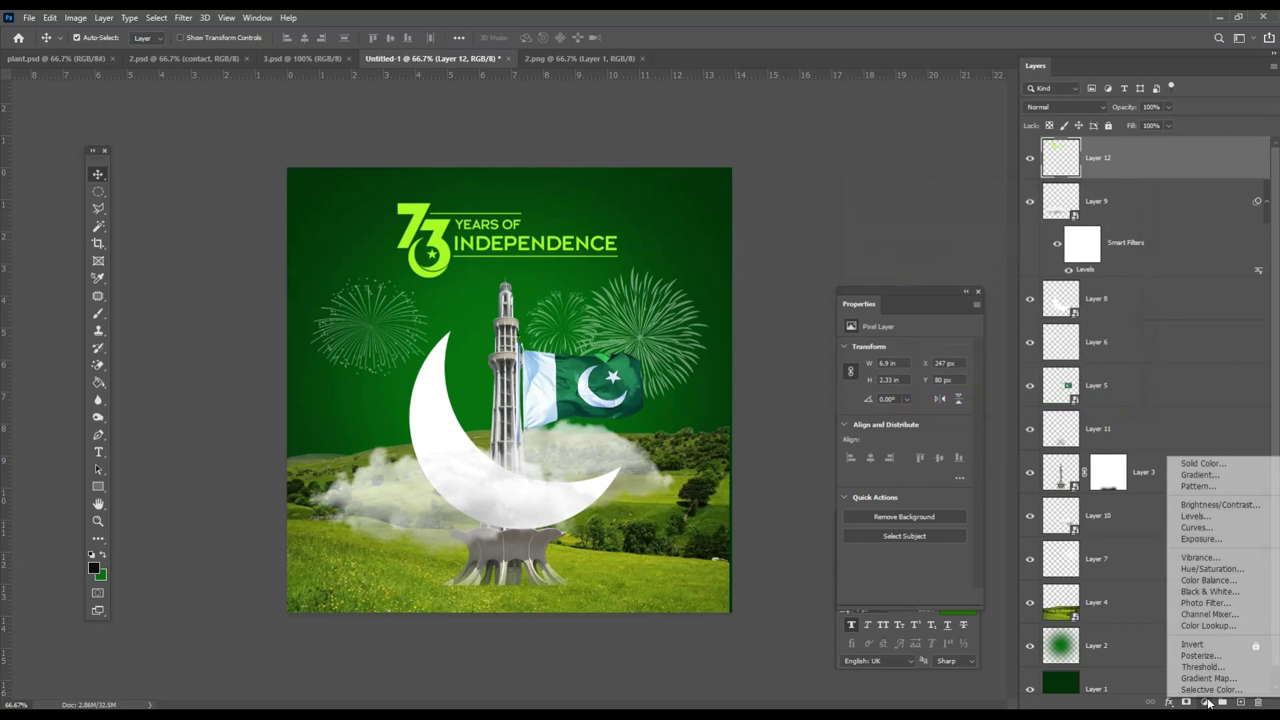
pyautogui.click(1200, 623)
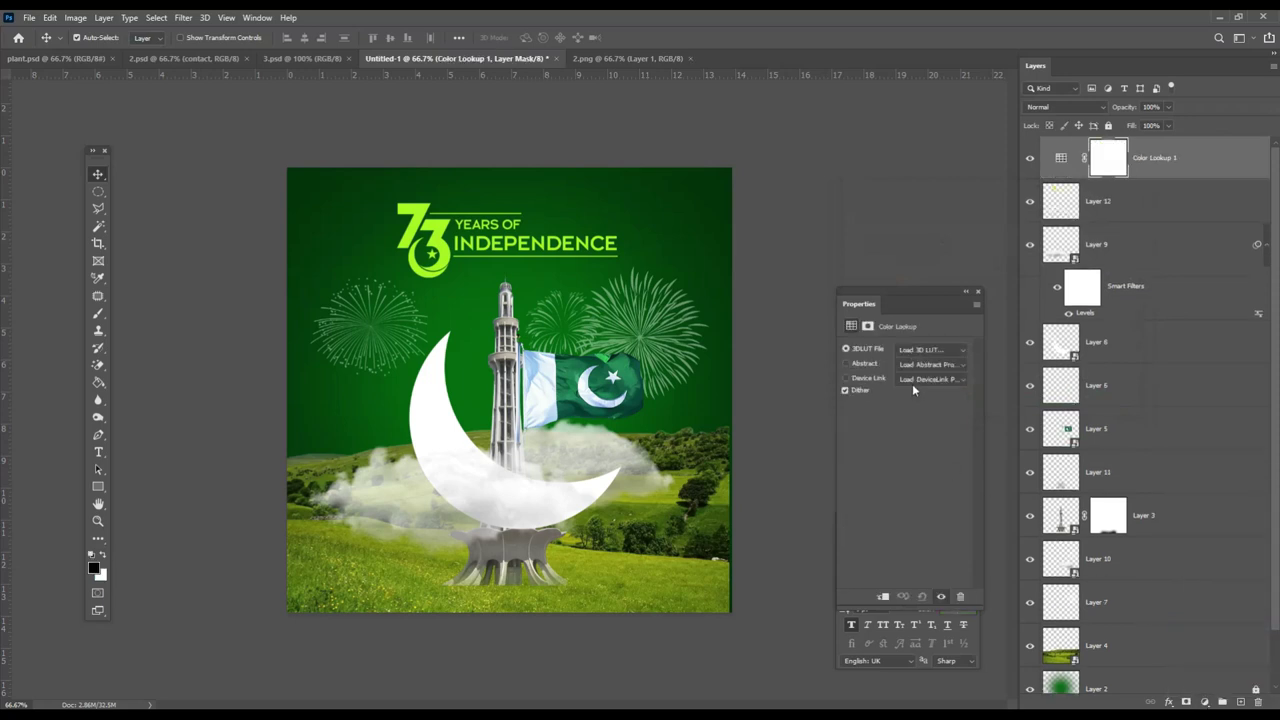
pyautogui.click(930, 349)
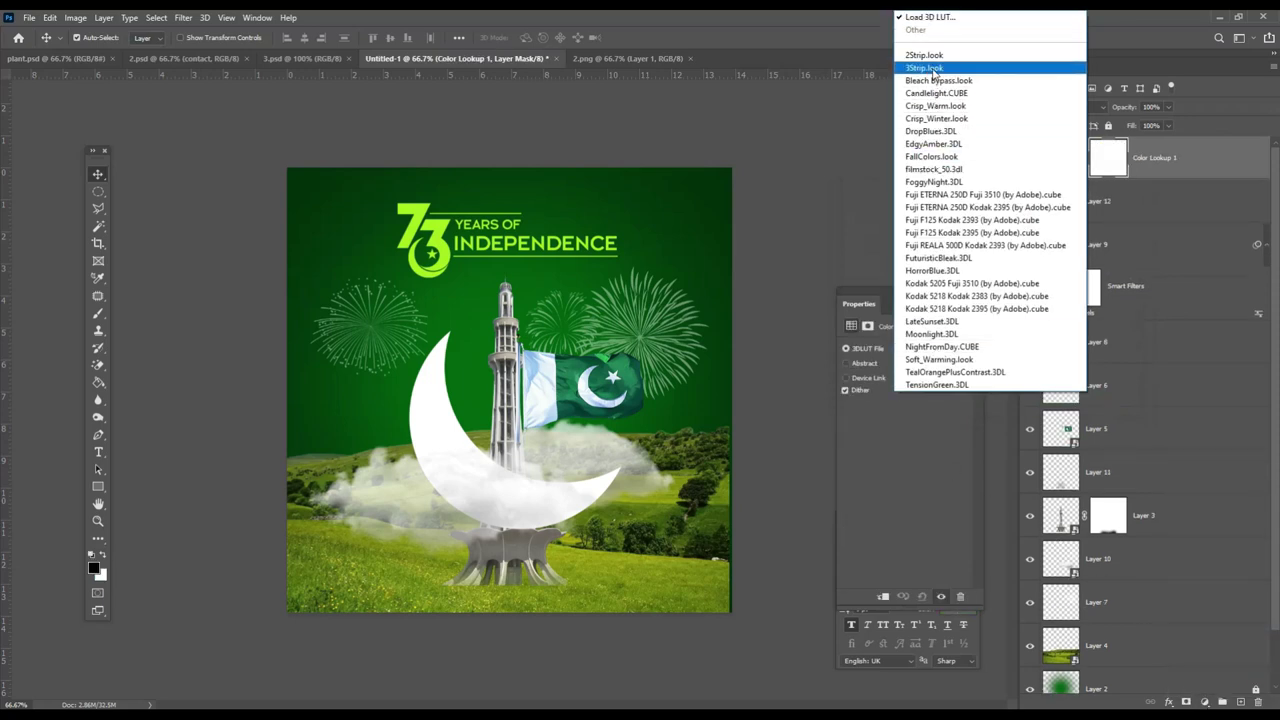
pyautogui.click(932, 80)
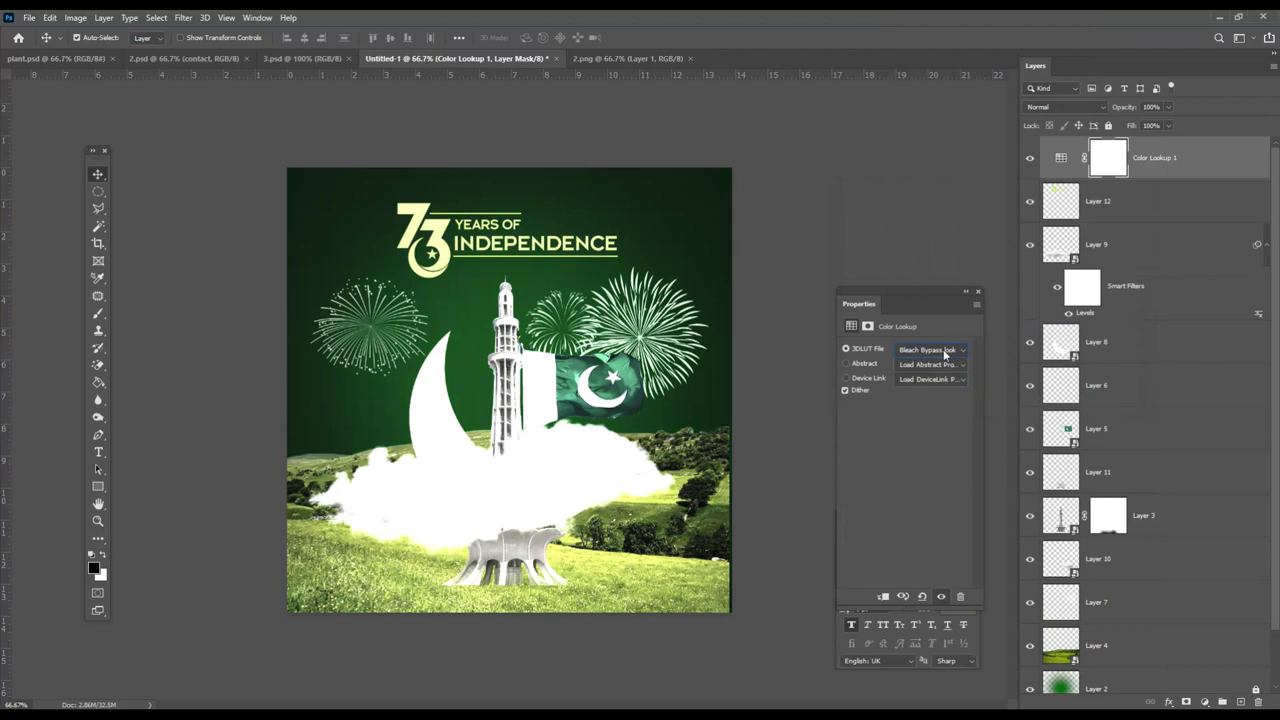
pyautogui.click(944, 350)
pyautogui.click(926, 98)
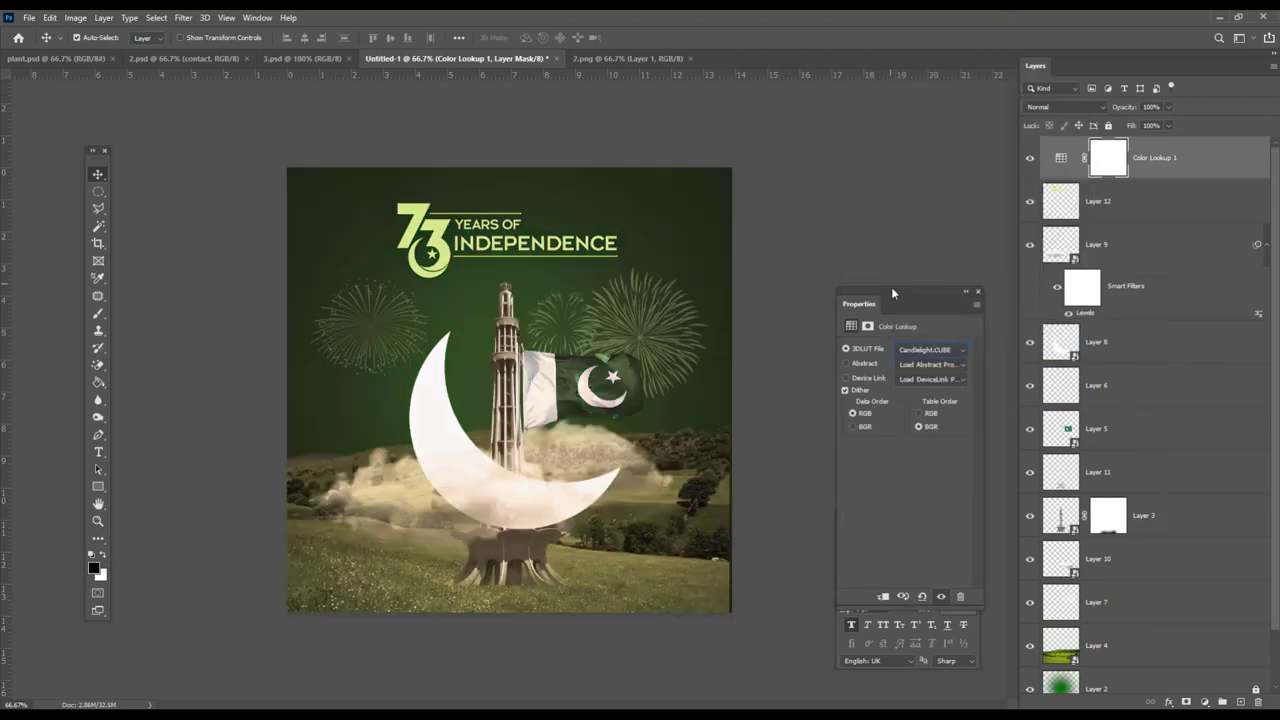
pyautogui.moveTo(1167, 125); pyautogui.dragTo(1138, 139)
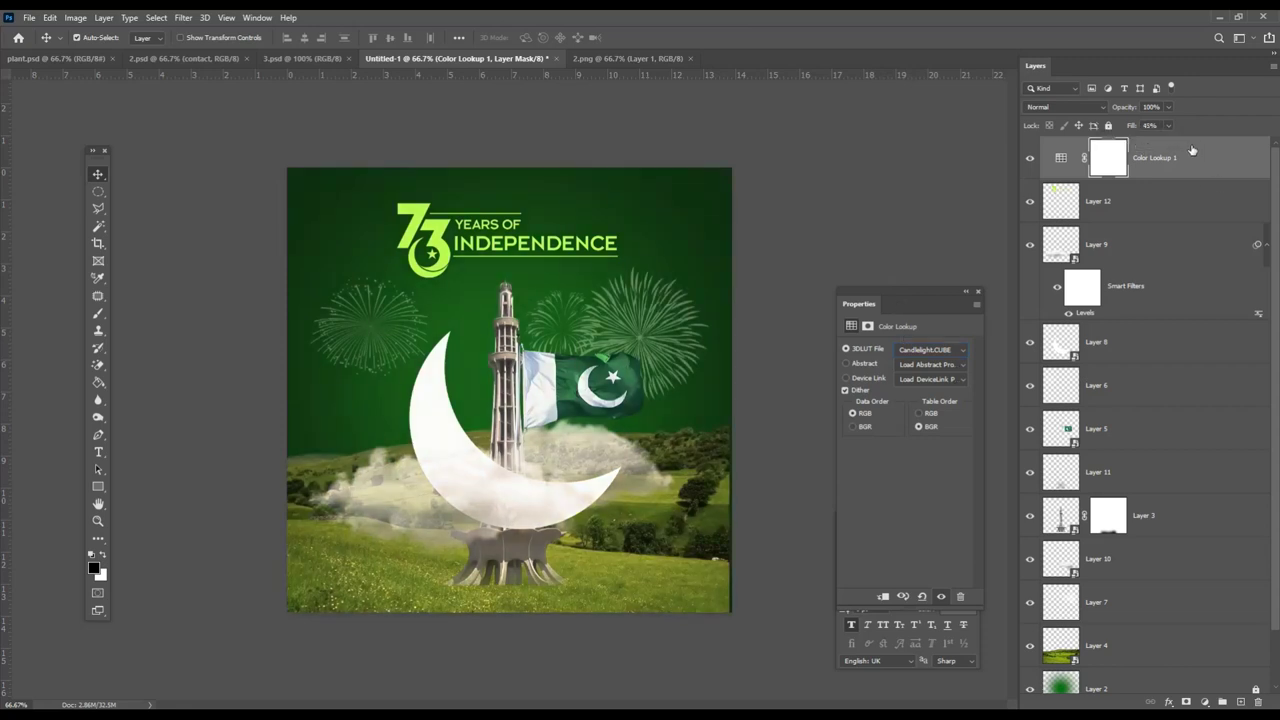
# Compare EdgyAmber, Crisp_Winter and Crisp_Warm, then settle on Candlelight at 40% fill
pyautogui.click(919, 355)
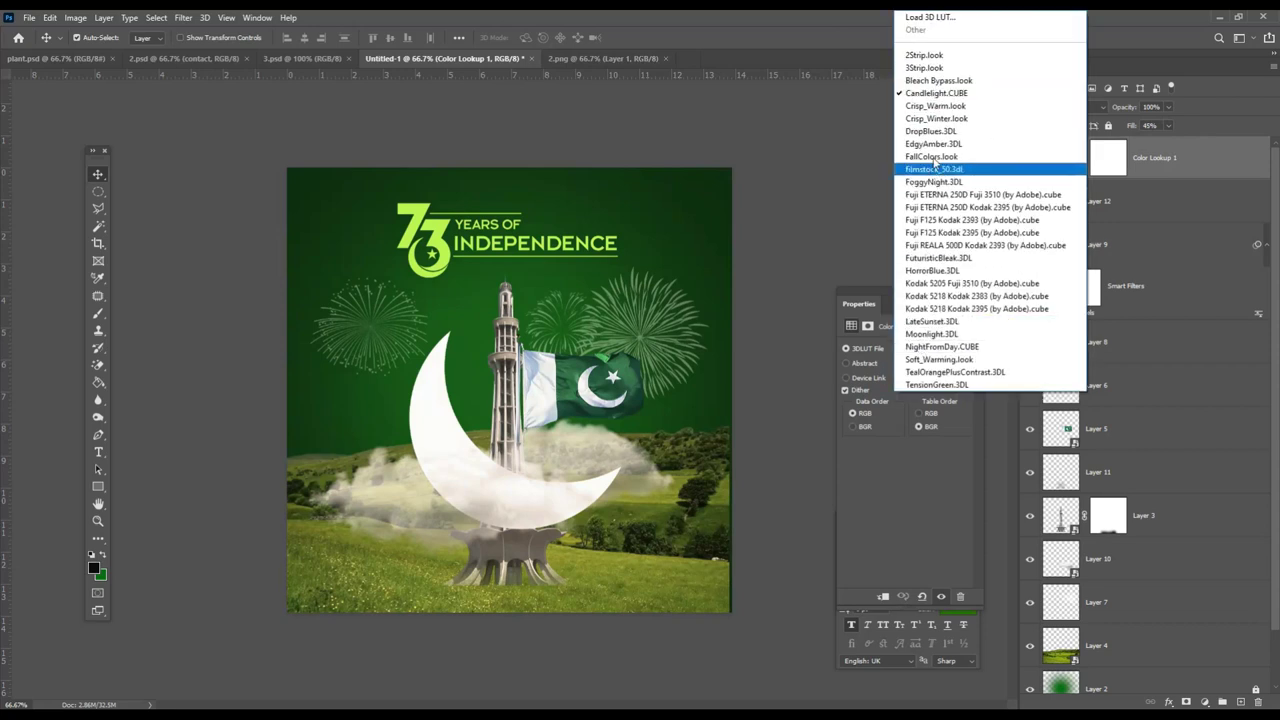
pyautogui.click(937, 139)
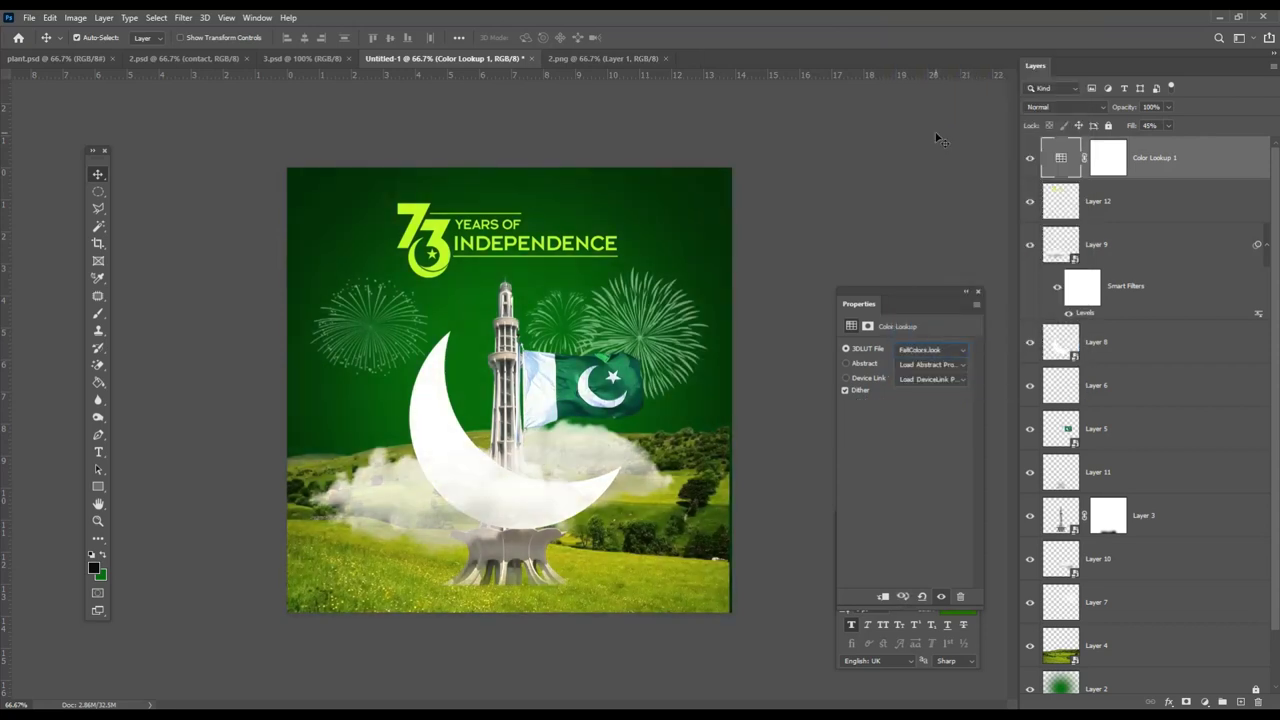
pyautogui.press('Up')
pyautogui.press('Up')
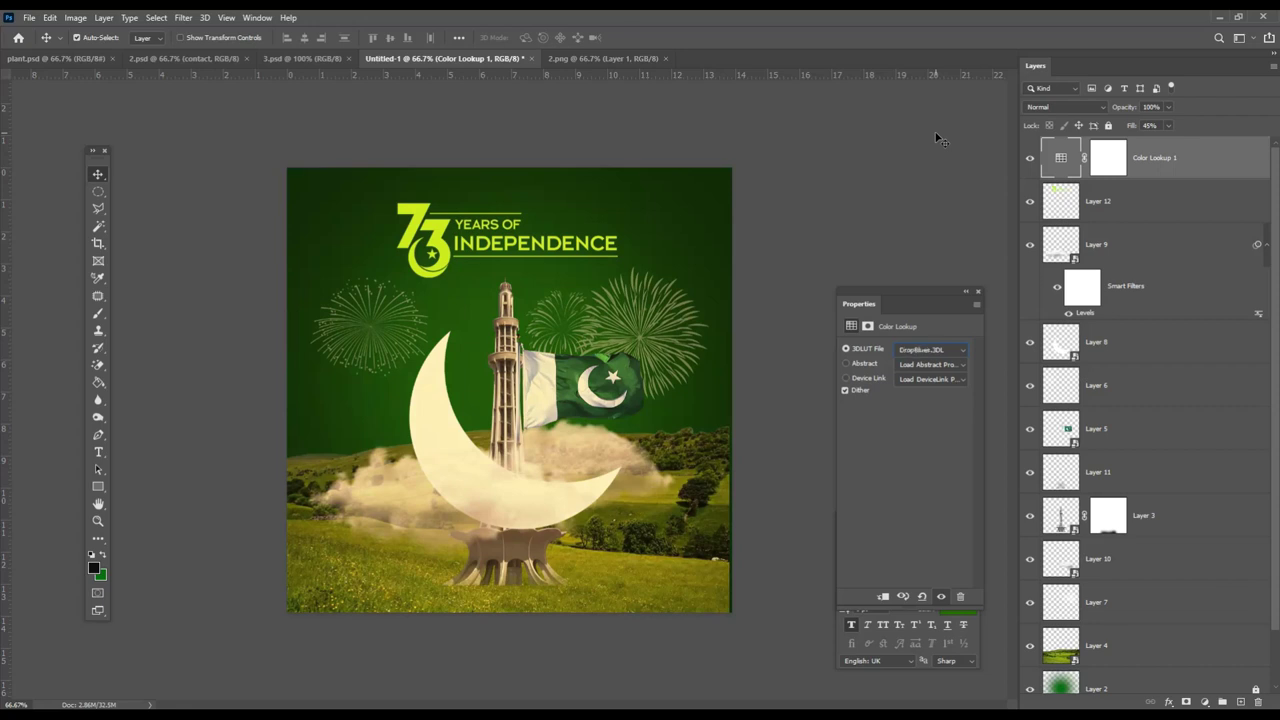
pyautogui.press('Up')
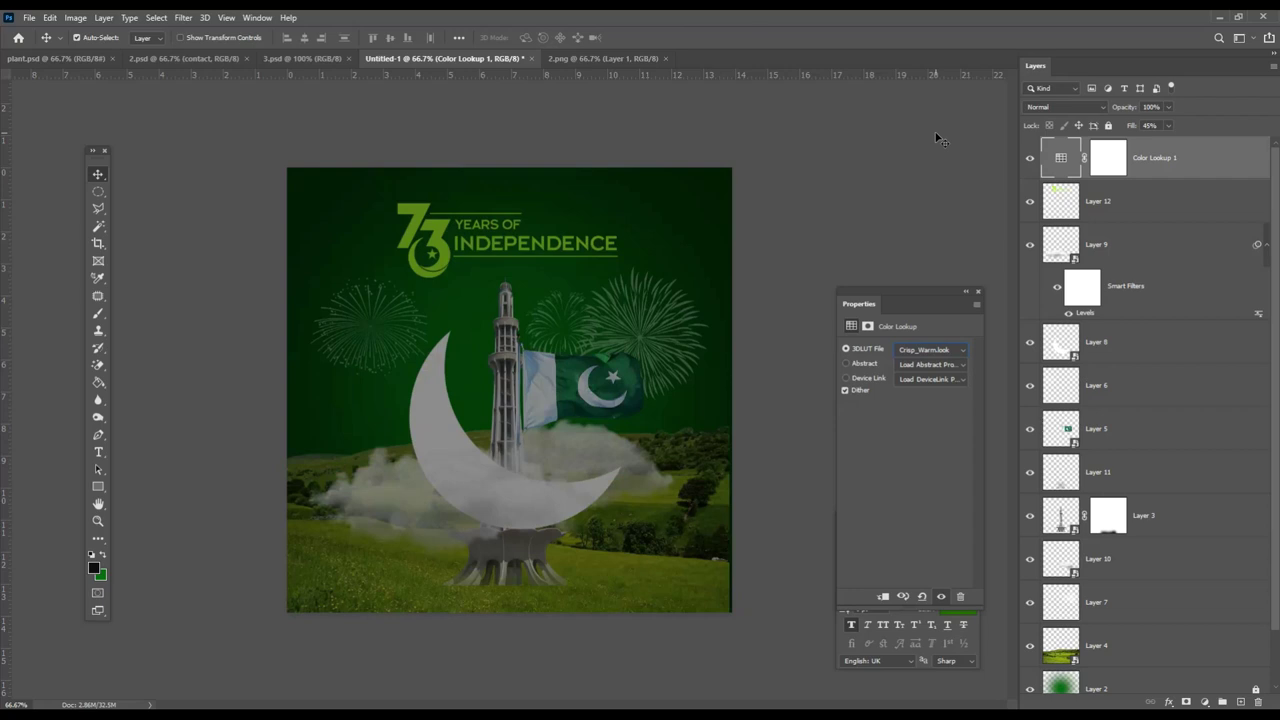
pyautogui.press('Up')
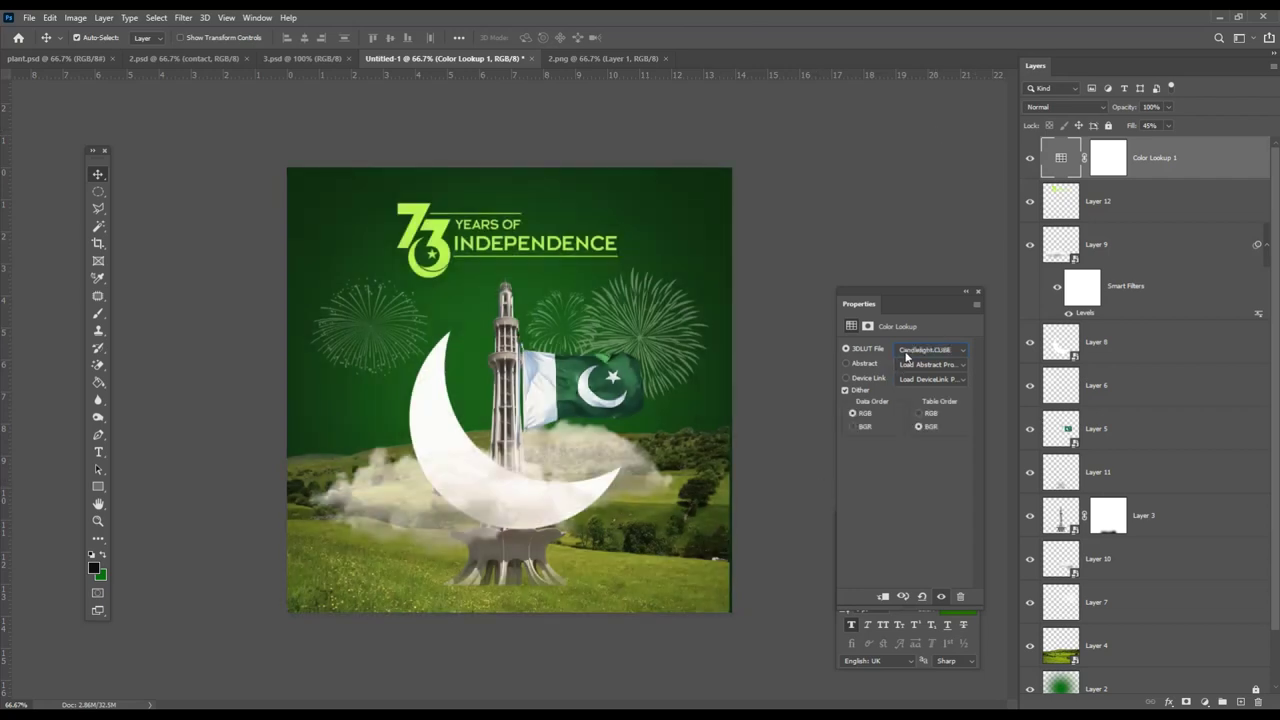
pyautogui.click(907, 356)
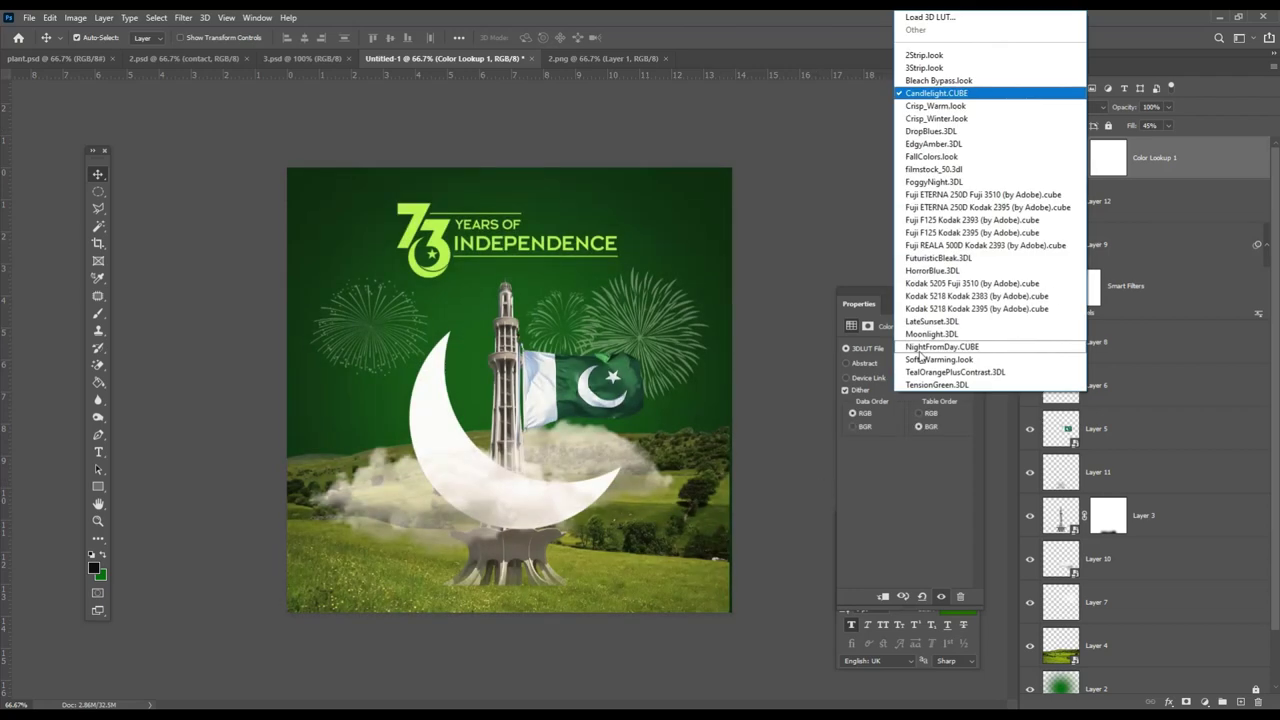
pyautogui.click(968, 93)
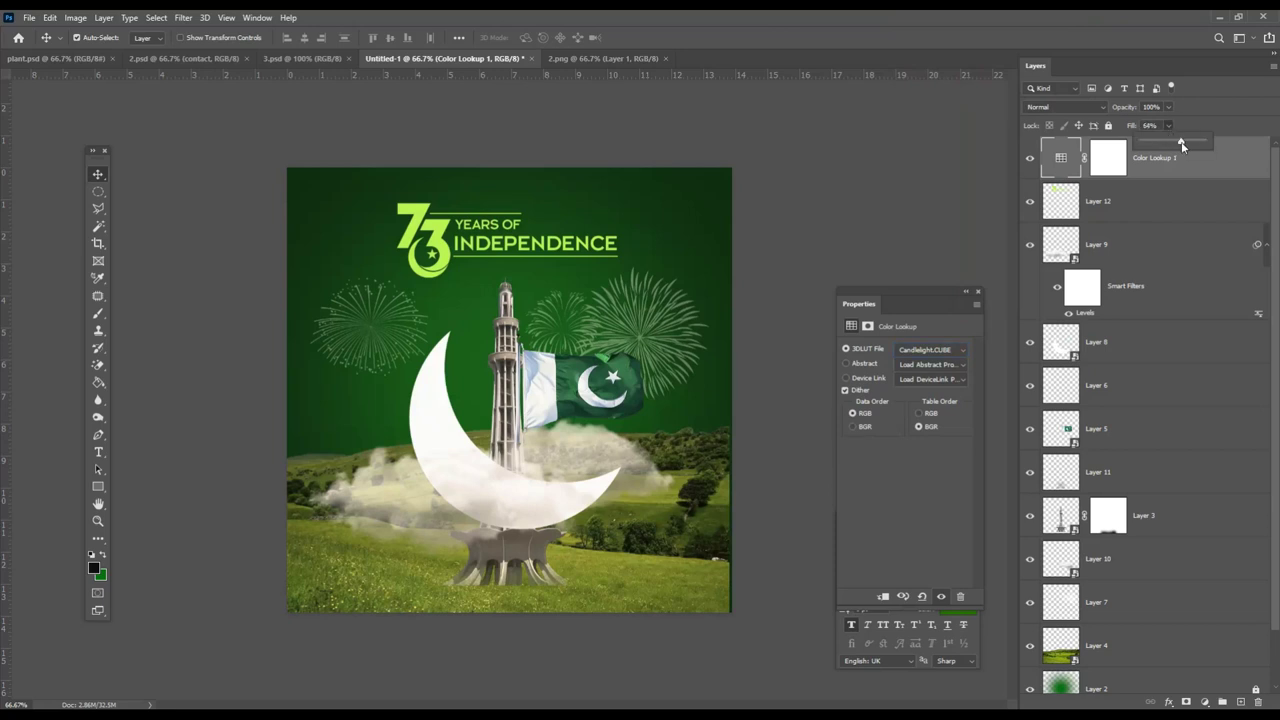
pyautogui.moveTo(1181, 144); pyautogui.dragTo(1166, 144)
# Close the Properties panels and add a new layer filled with black
pyautogui.click(979, 291)
pyautogui.click(969, 512)
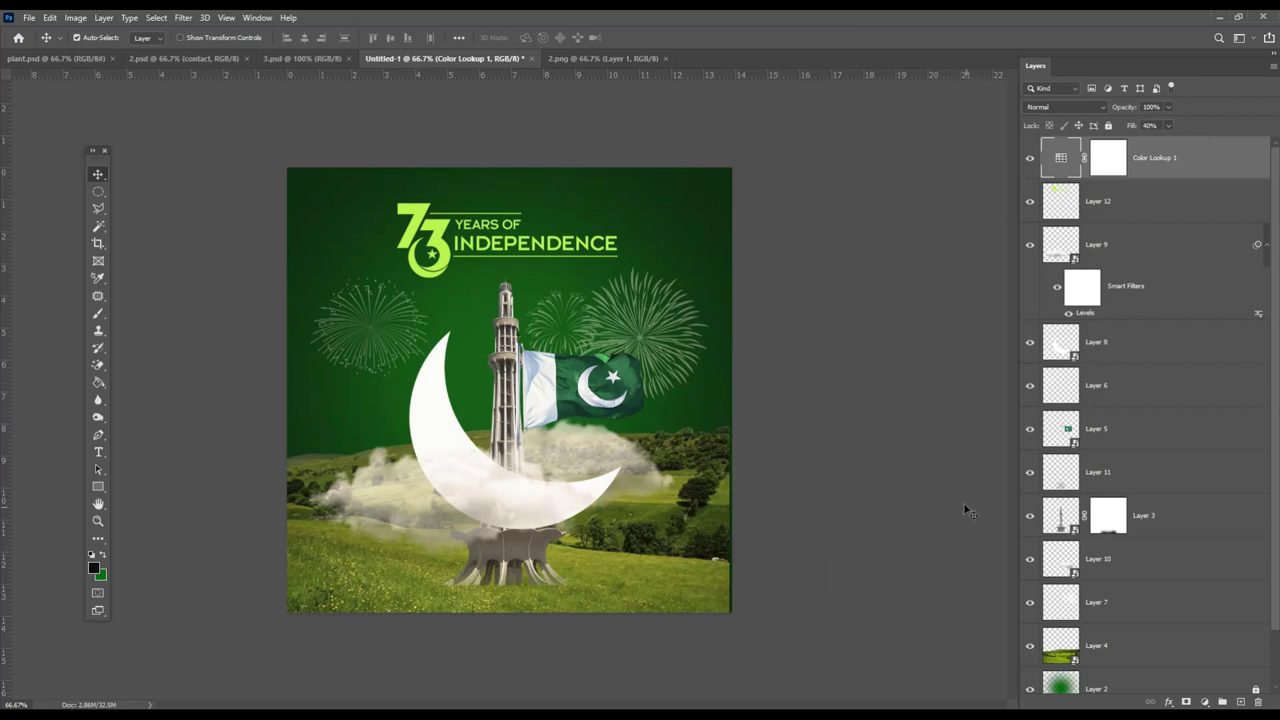
pyautogui.click(1241, 703)
pyautogui.hotkey('alt', 'BackSpace')
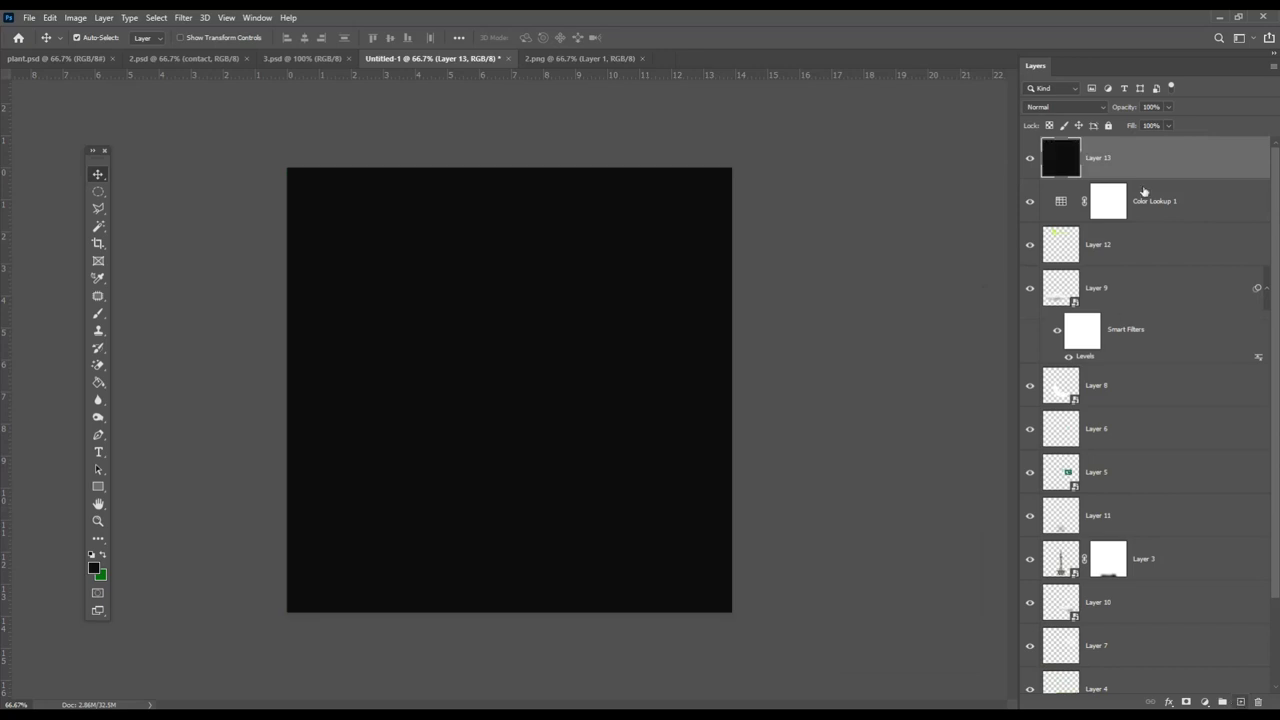
# Drop Layer 13's fill to 0% and add a white 13 px inside stroke
pyautogui.moveTo(1167, 125); pyautogui.dragTo(1070, 135)
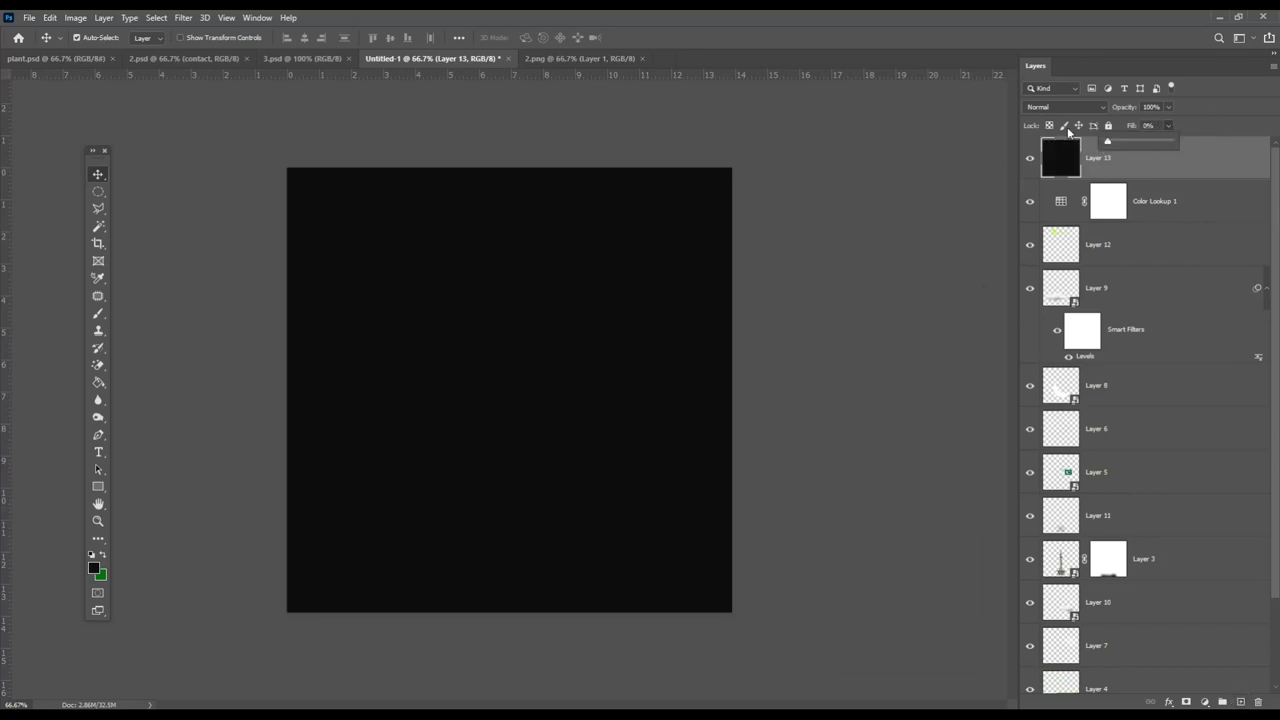
pyautogui.rightClick(1229, 157)
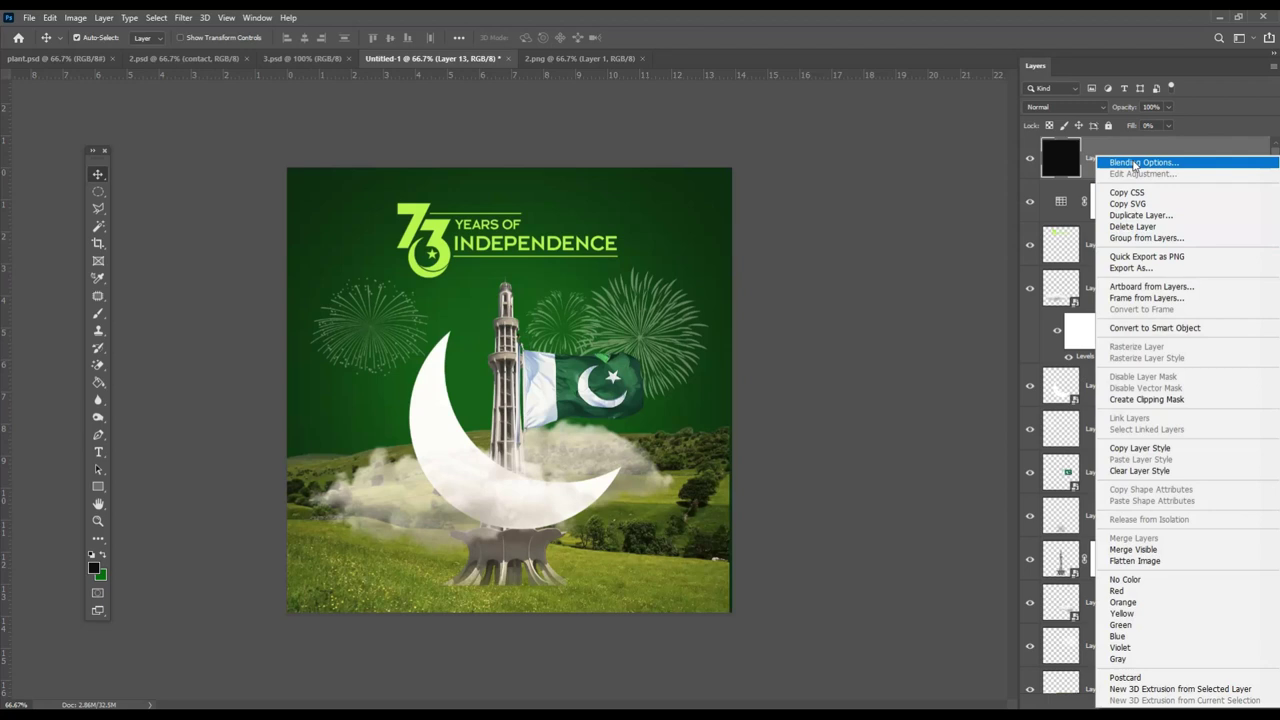
pyautogui.press('Escape')
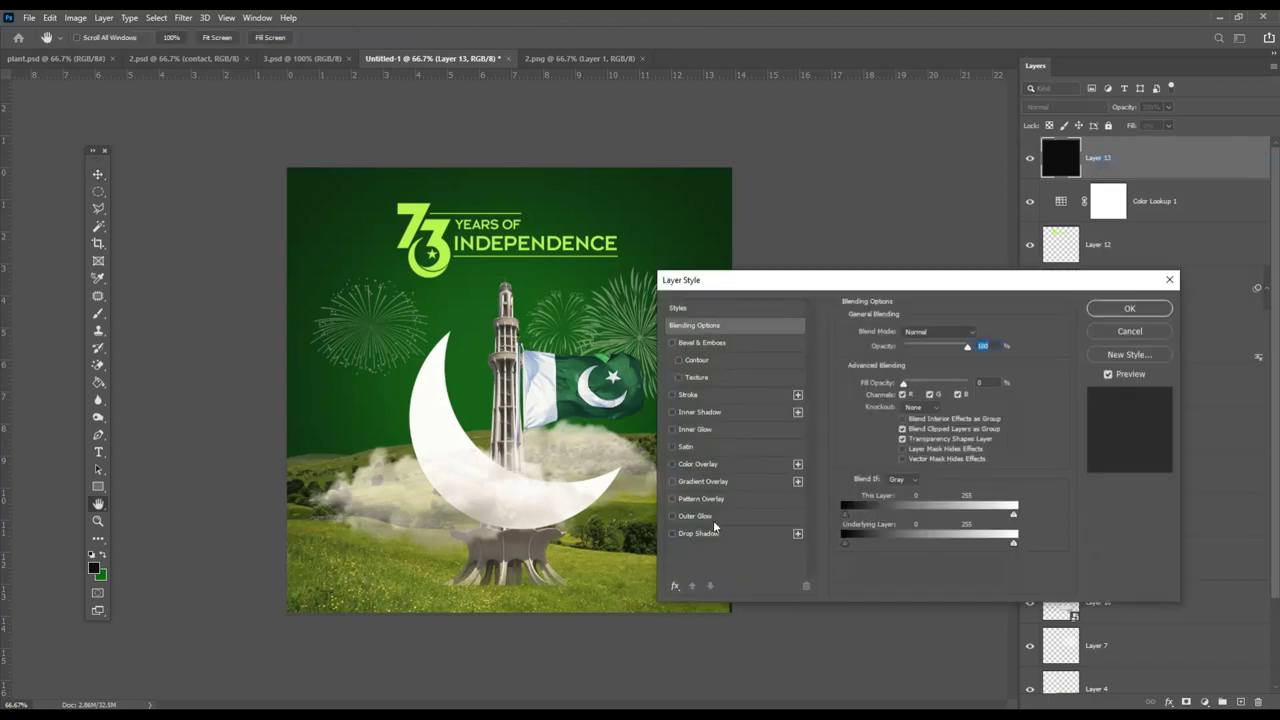
pyautogui.click(688, 395)
pyautogui.click(905, 346)
pyautogui.click(920, 347)
pyautogui.moveTo(889, 331); pyautogui.dragTo(897, 336)
pyautogui.click(1129, 308)
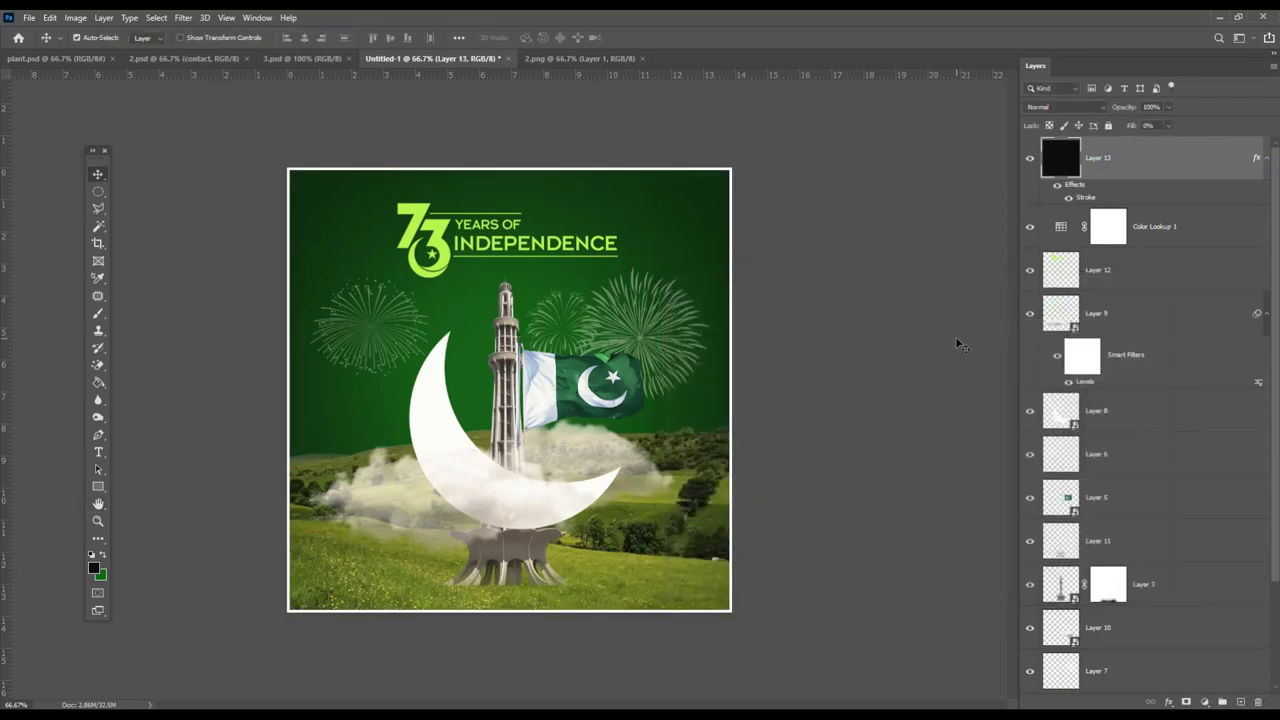